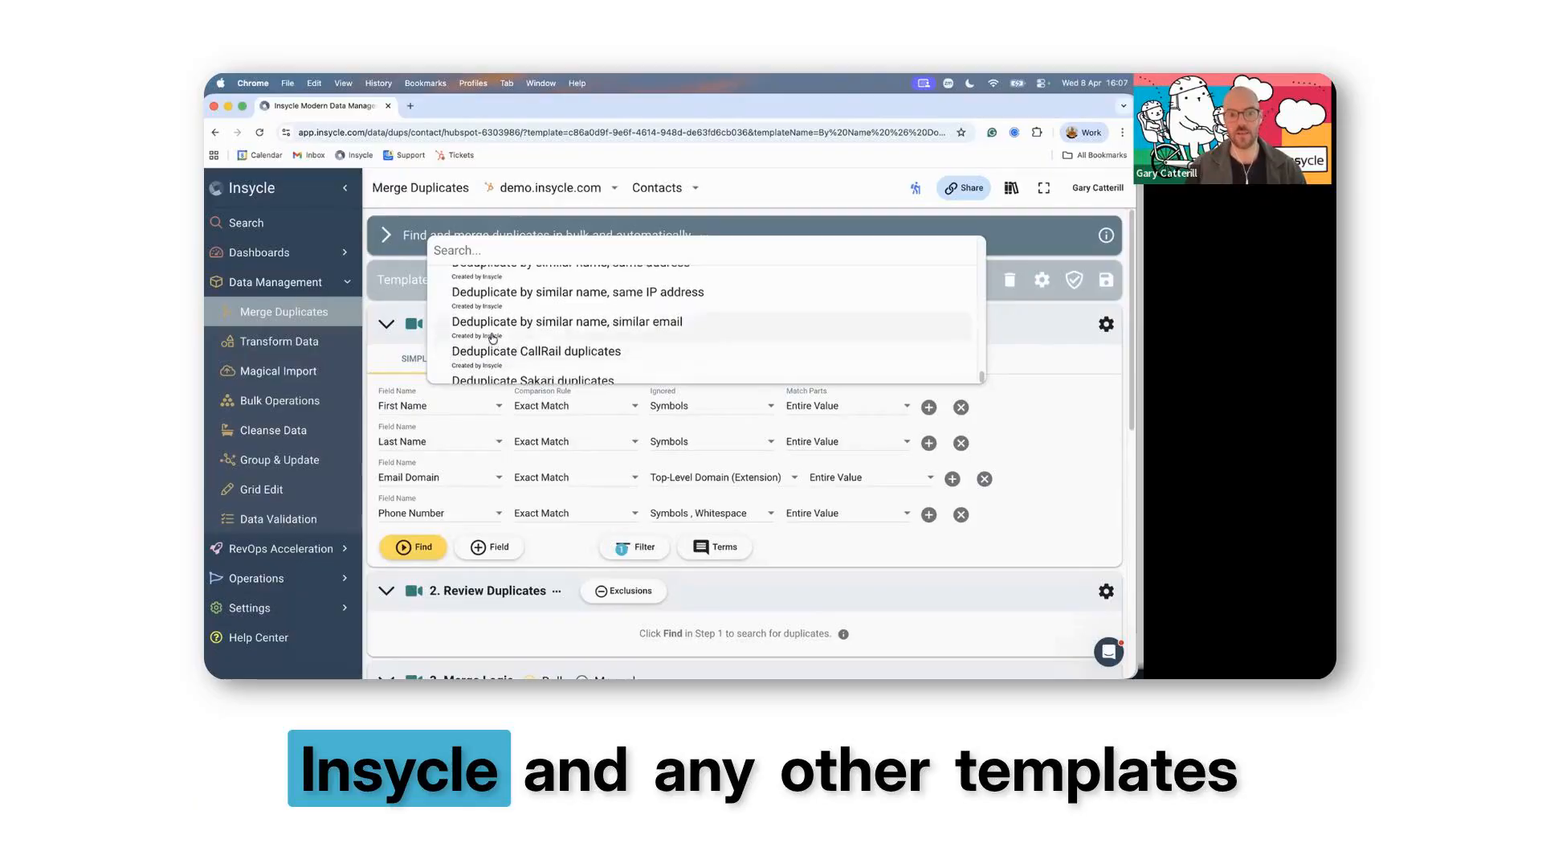
- Load the template "1. Deduplicate by same name, same domain (ignore extension) - B2B" and find the matching duplicate contacts
scroll(492, 337, up, 10)
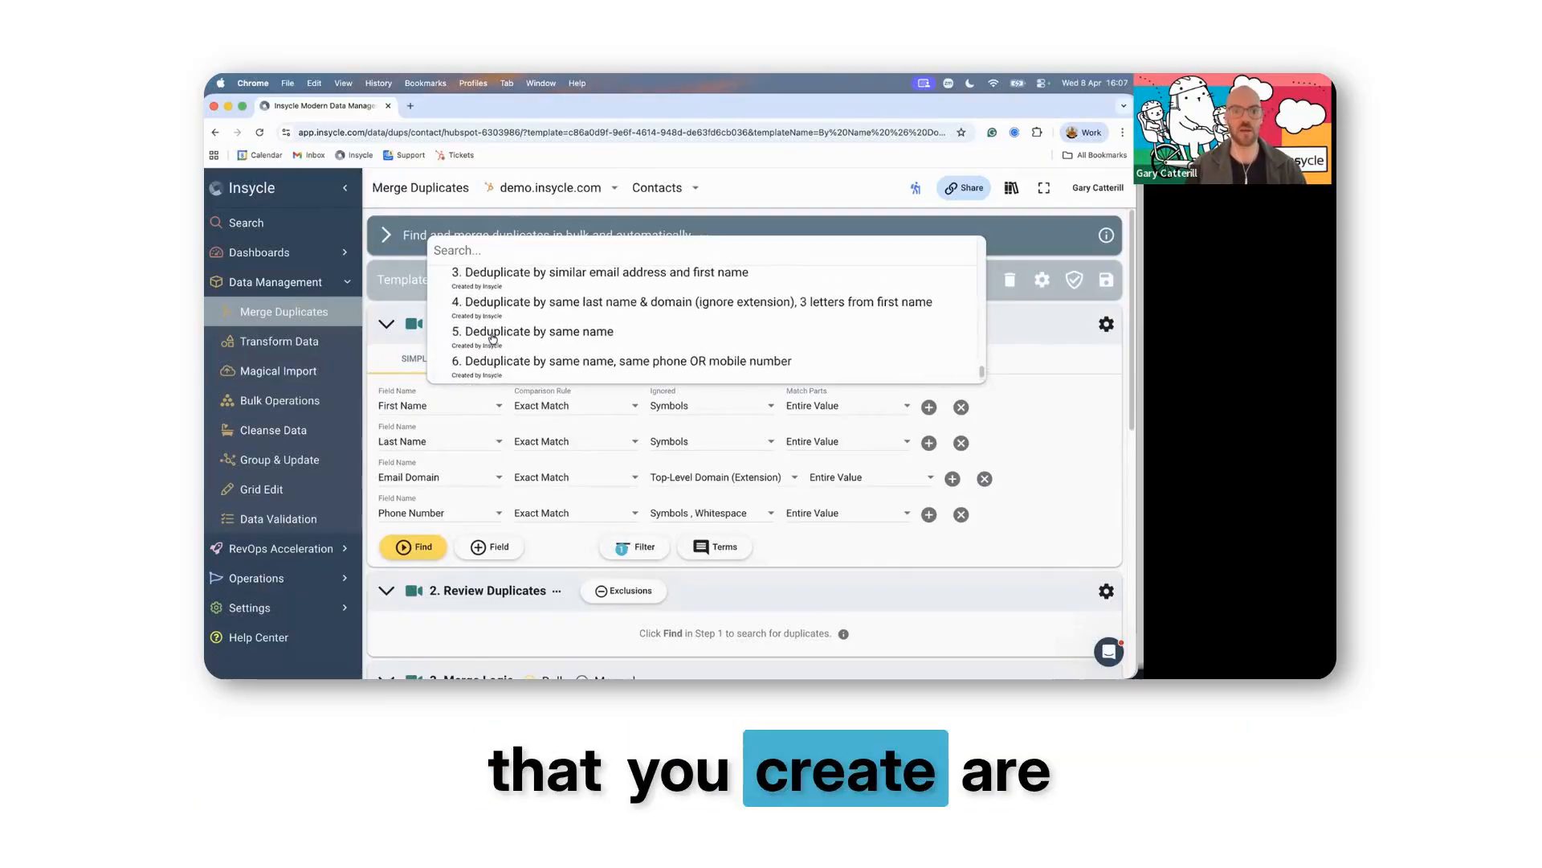
scroll(492, 338, up, 4)
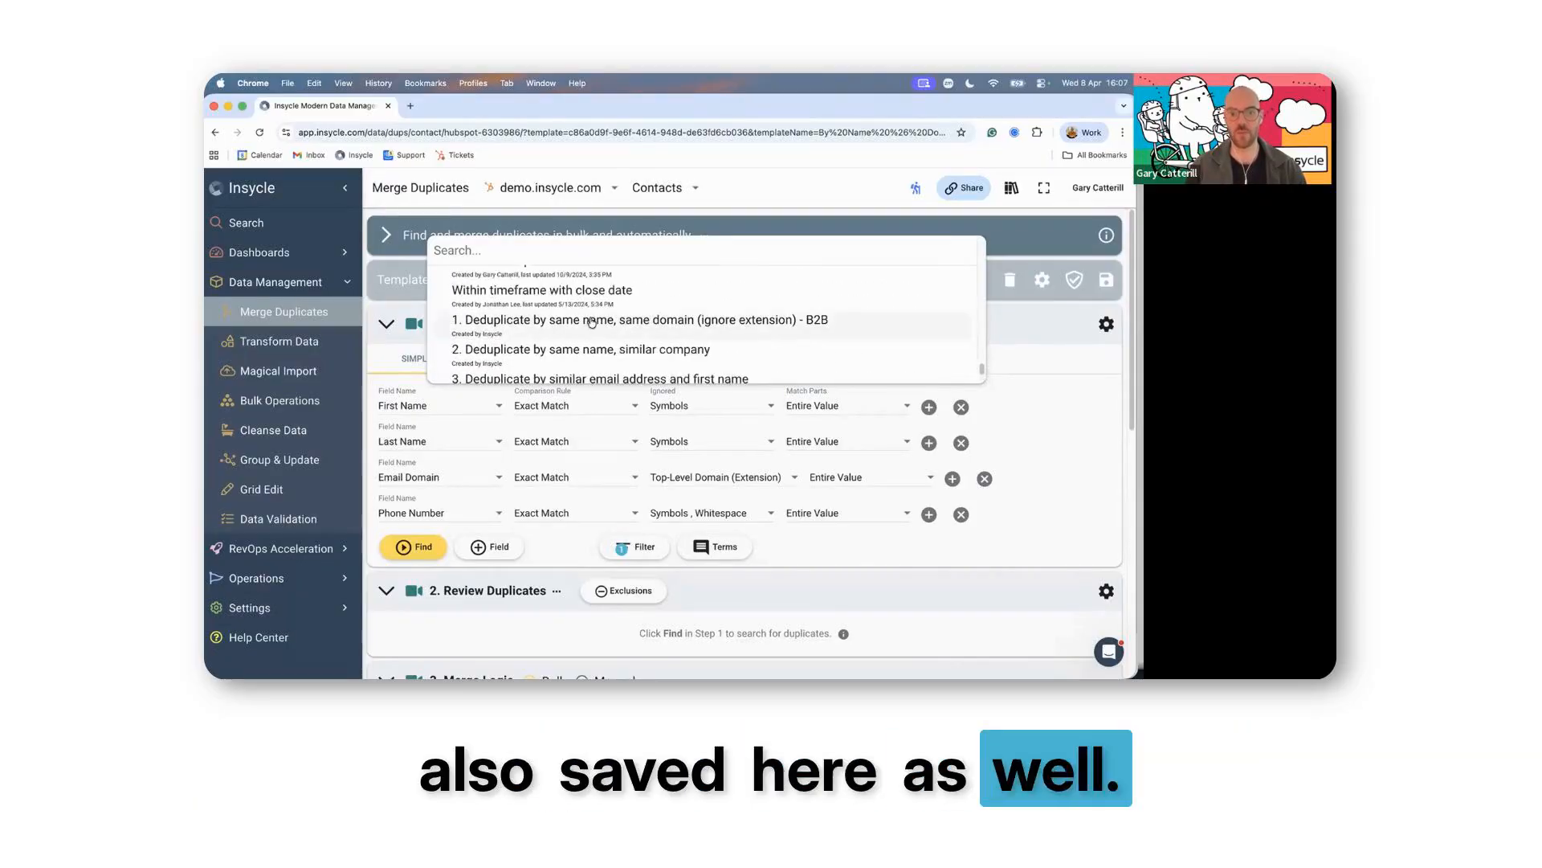
click(592, 321)
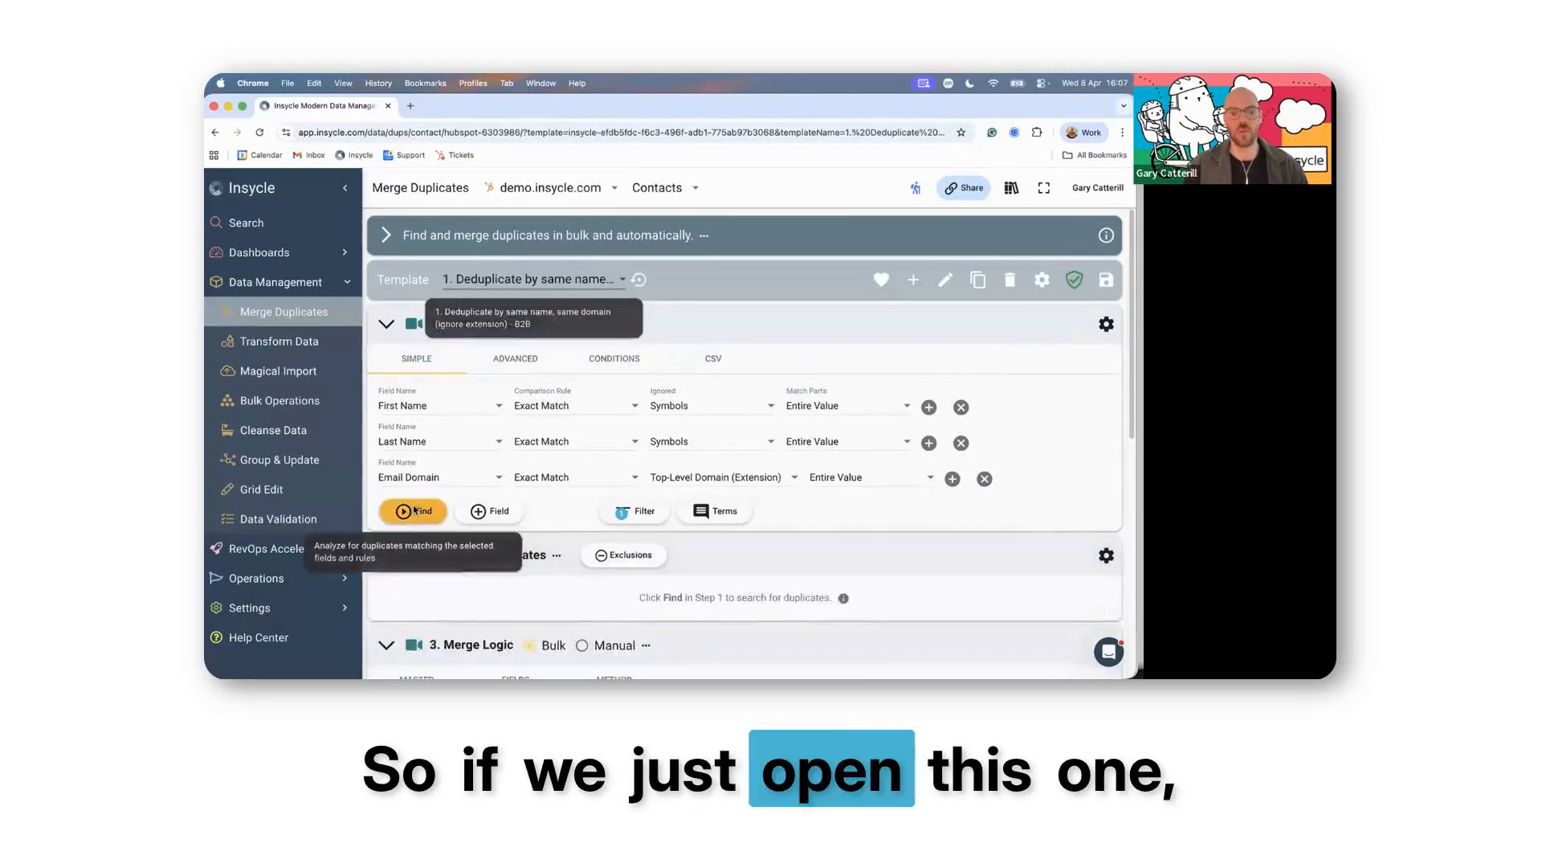
click(414, 510)
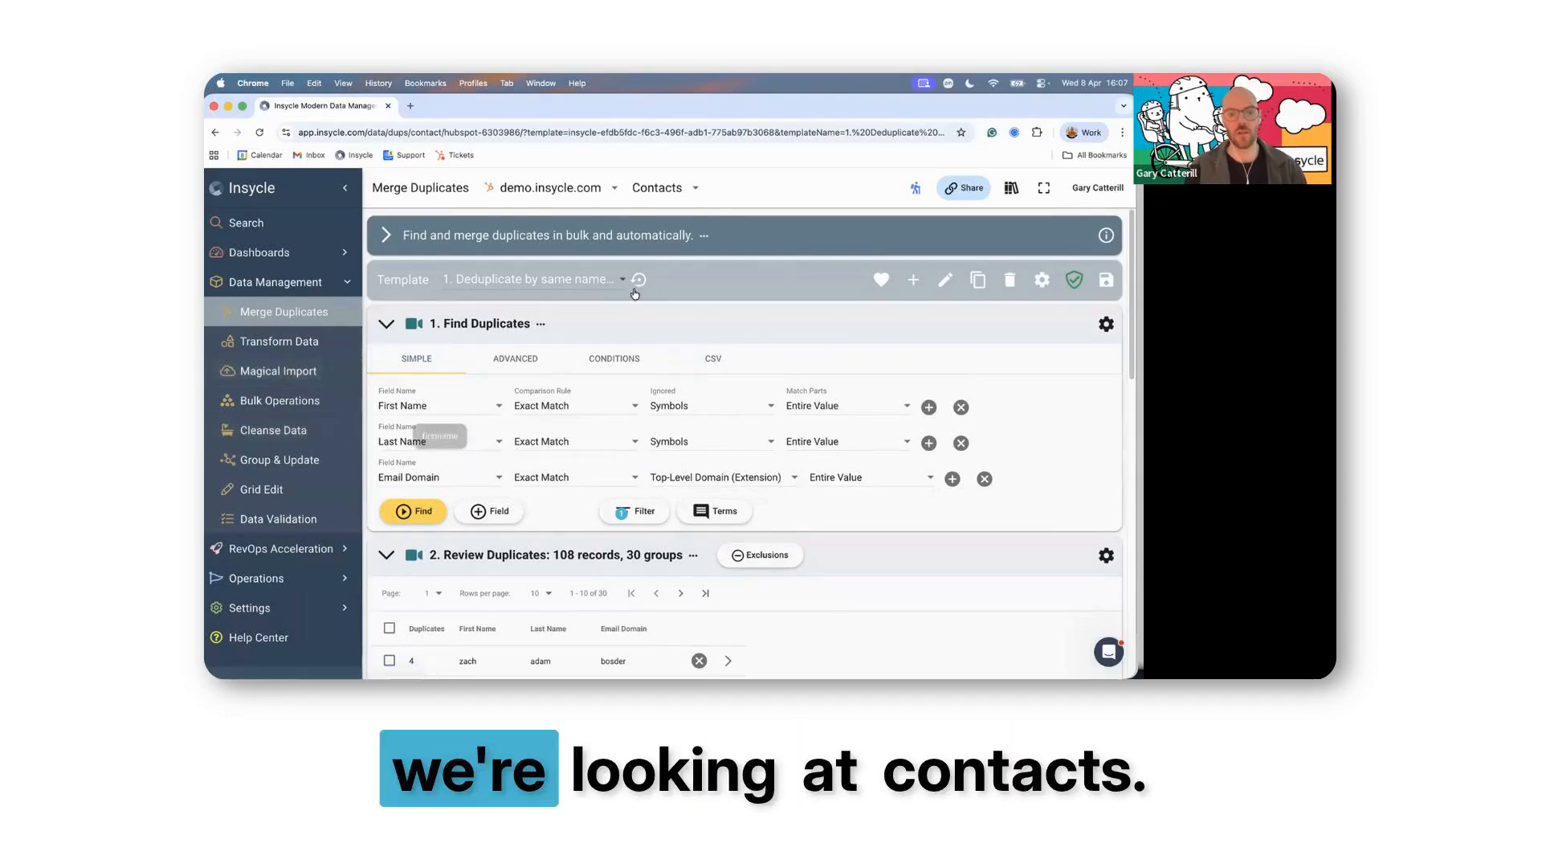
- Look through the available record types and the matching rules offered for the Last Name comparison
click(673, 189)
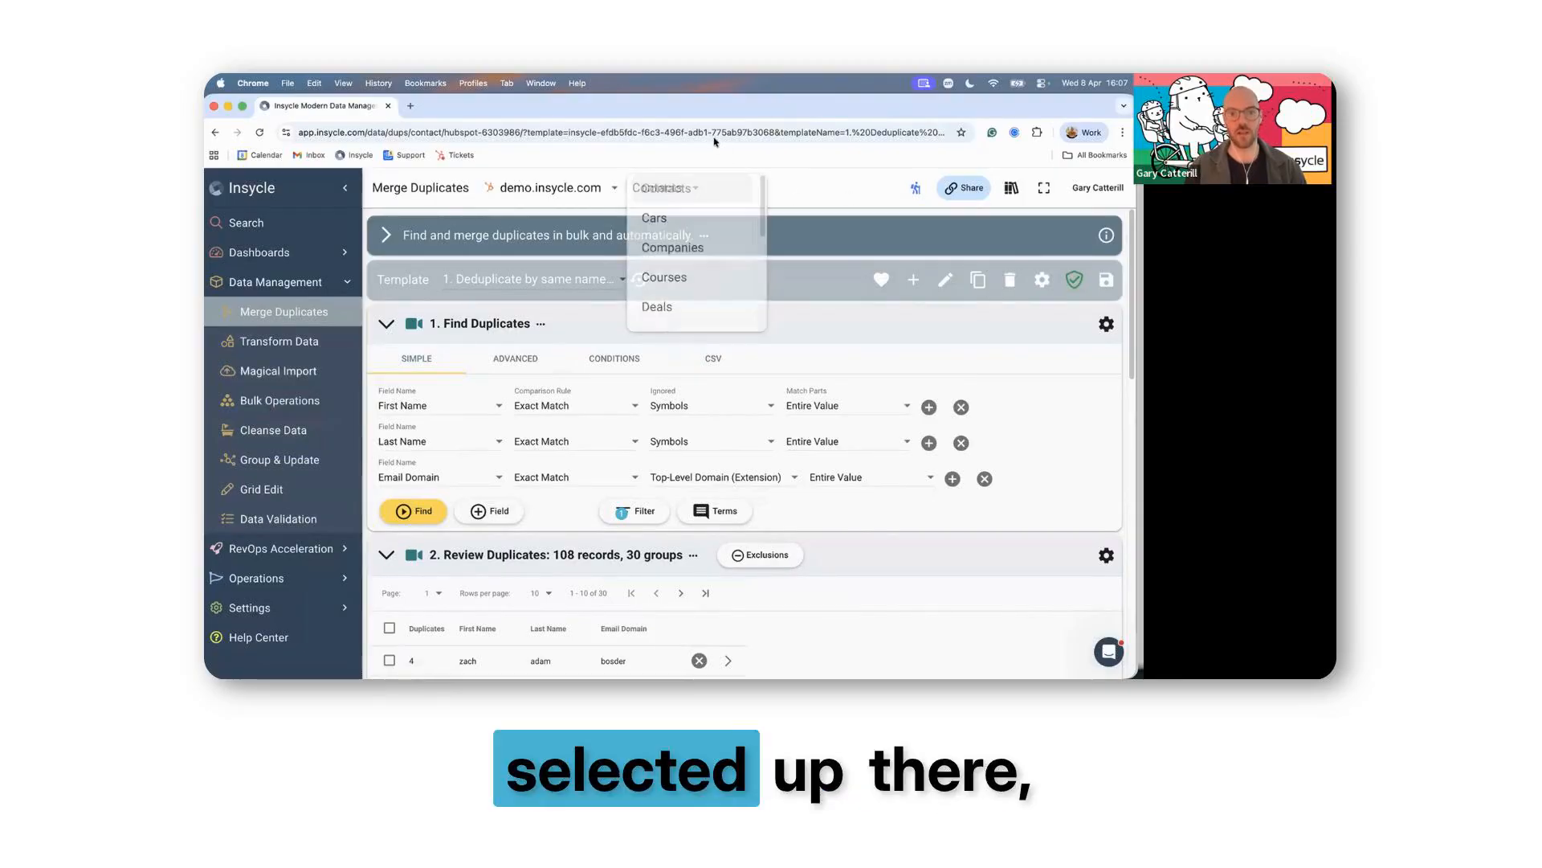
click(691, 188)
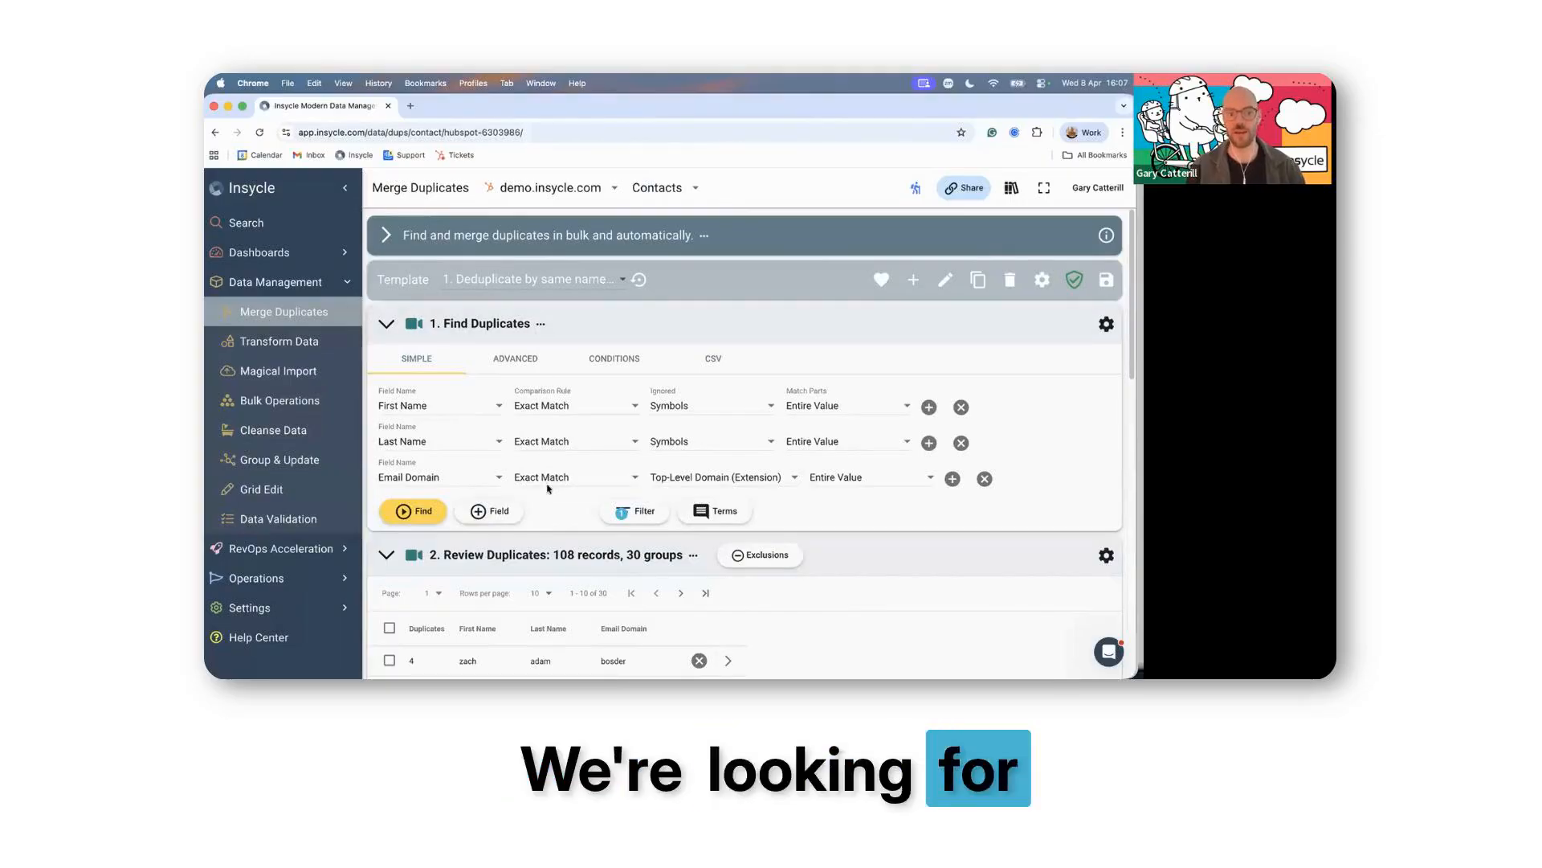
click(542, 441)
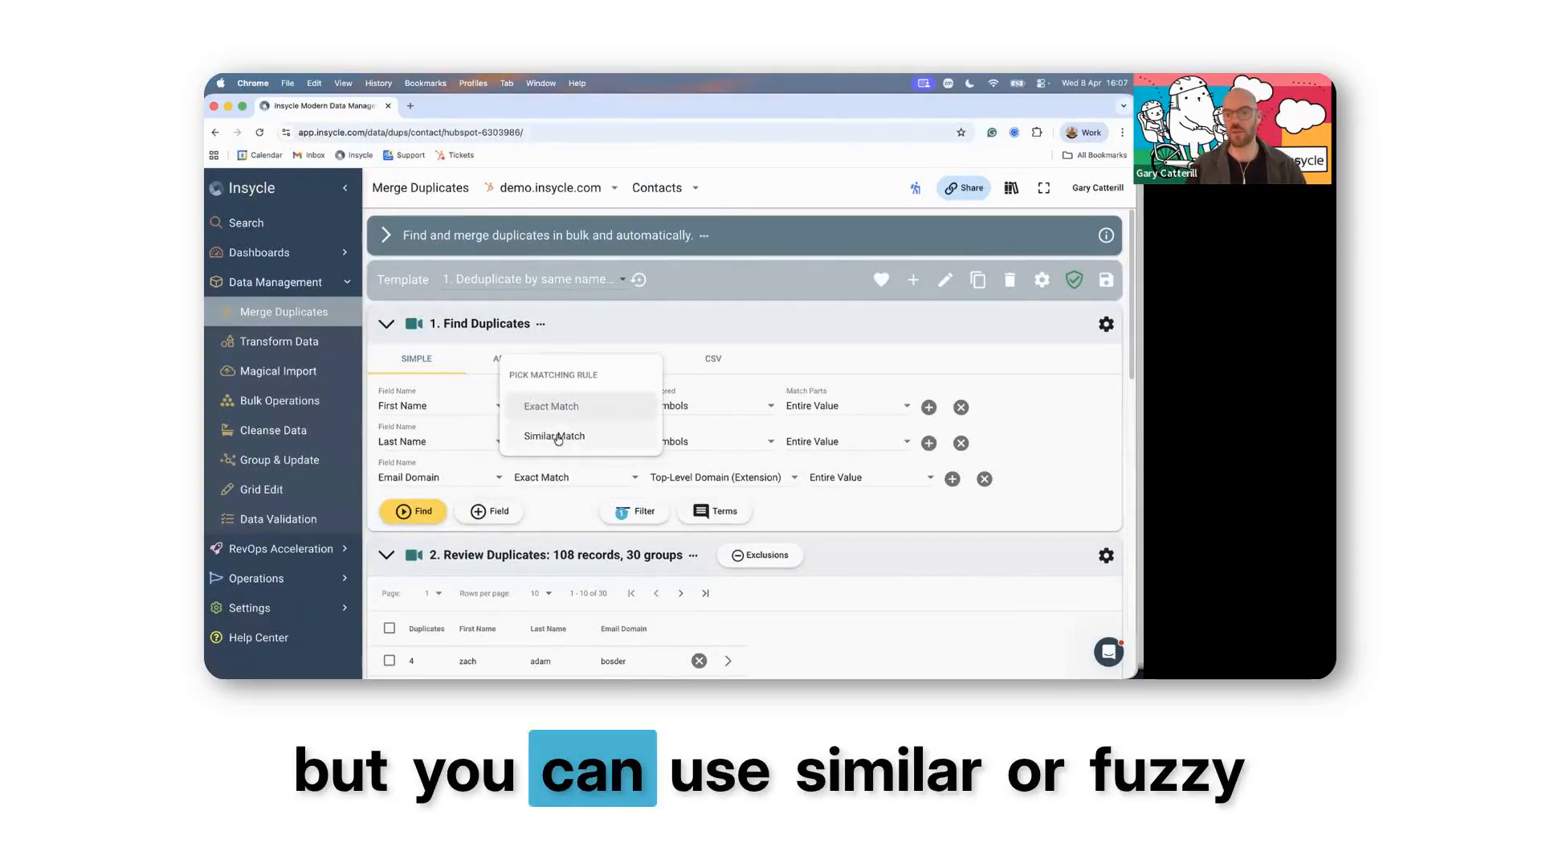
click(563, 499)
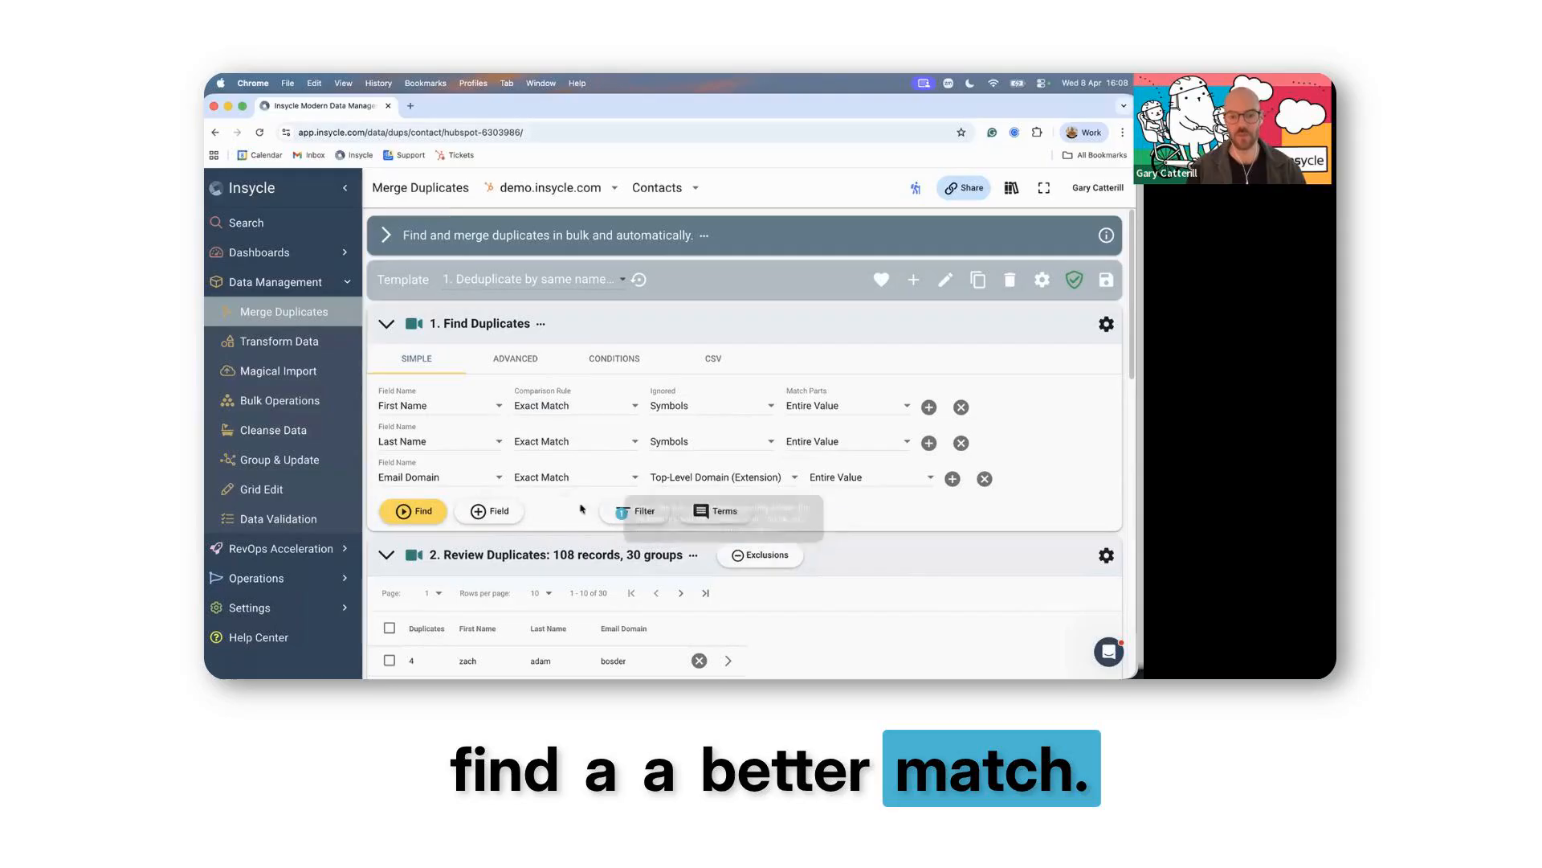
- Expand the first duplicate group and examine the names, email domains and emails of its records
click(436, 511)
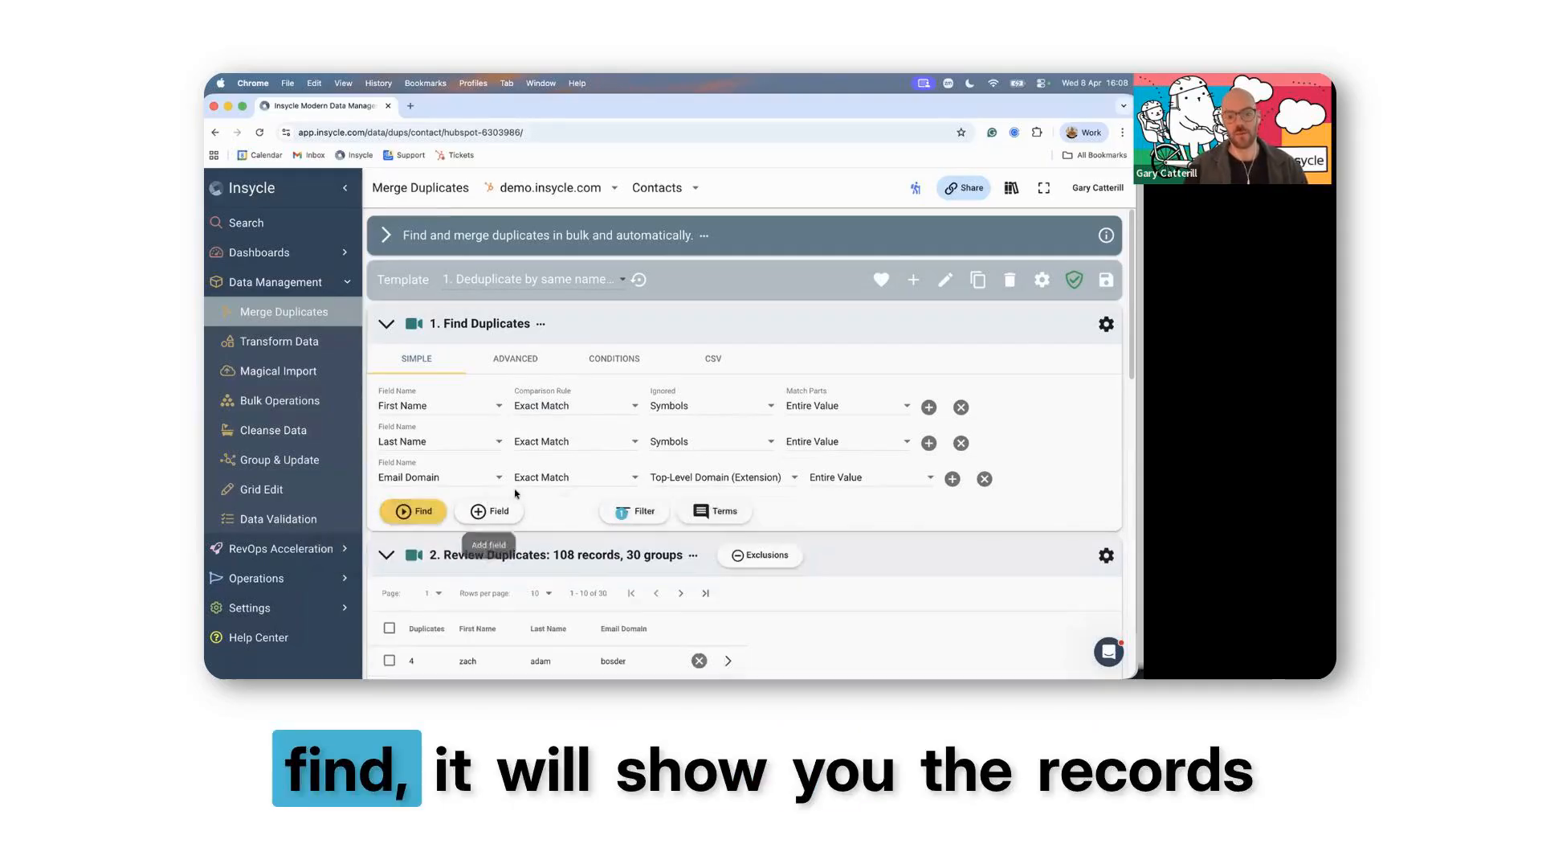
scroll(611, 498, down, 3)
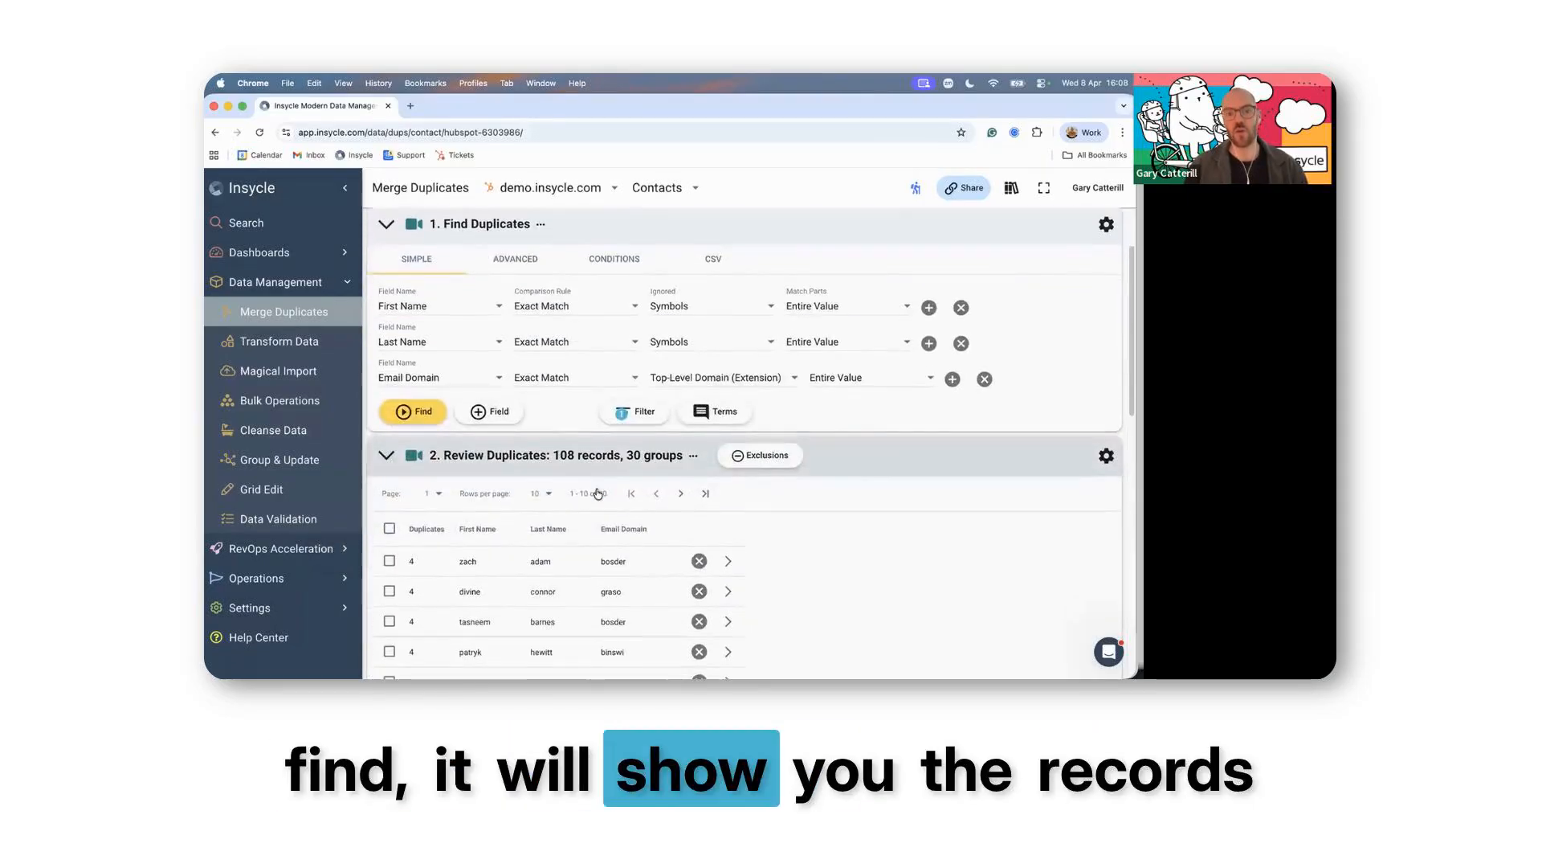
scroll(578, 401, up, 2)
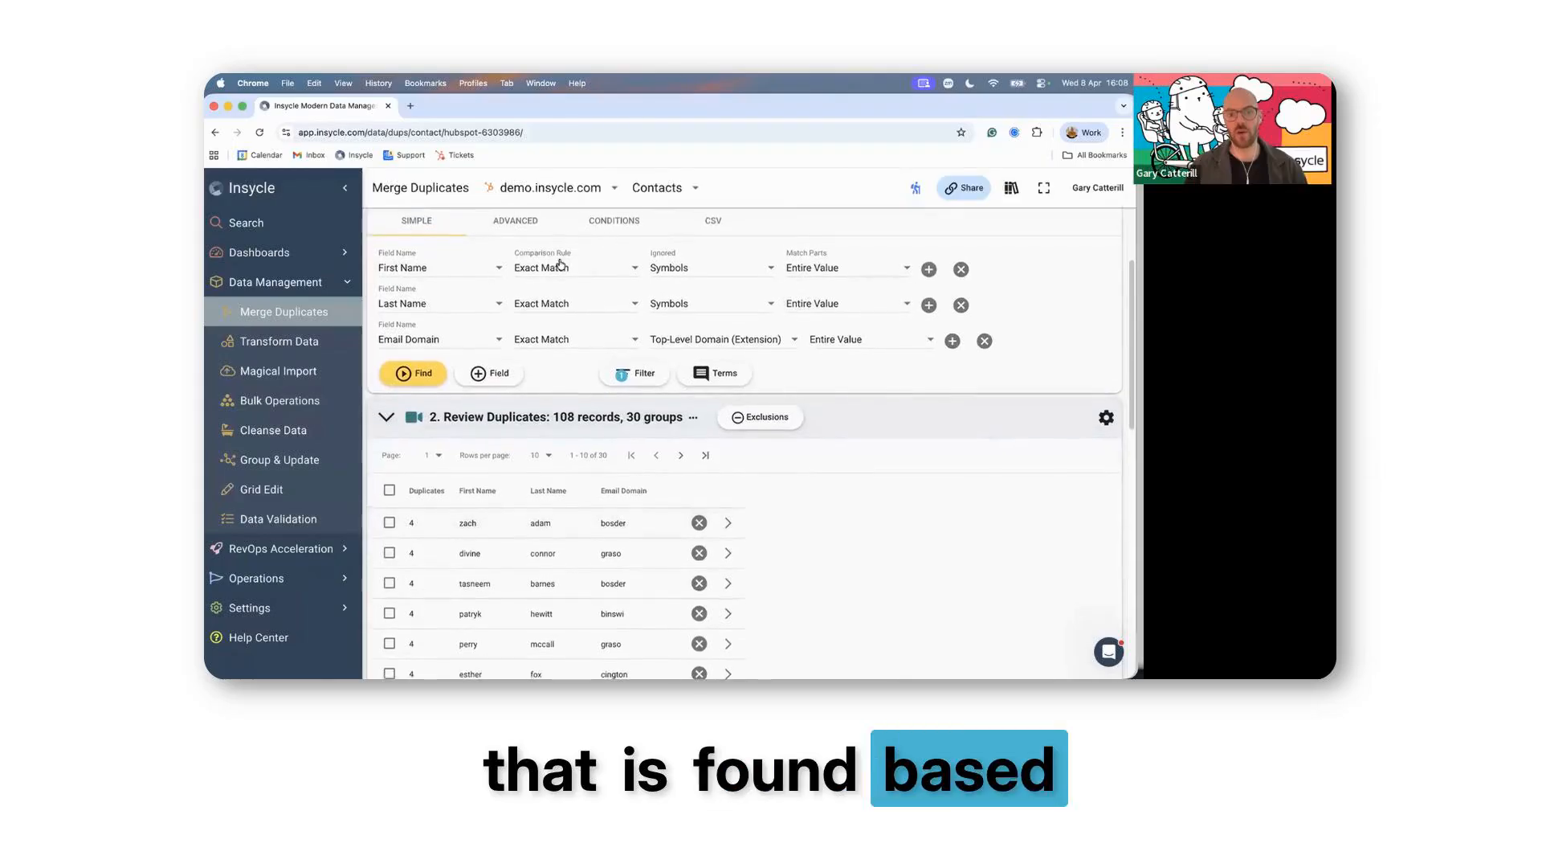
scroll(402, 418, down, 2)
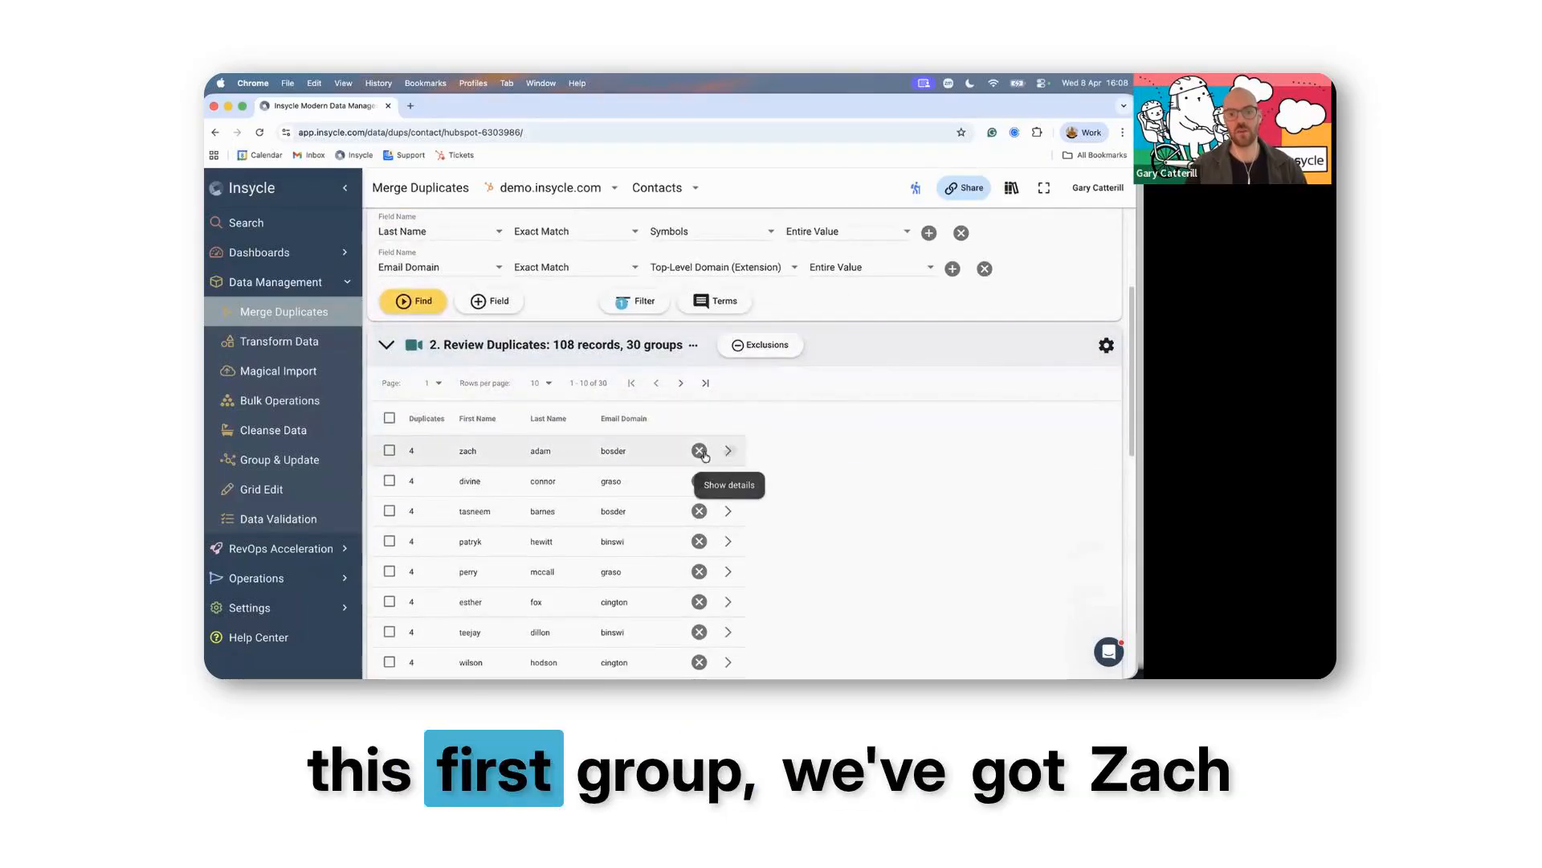
click(727, 451)
scroll(877, 466, down, 2)
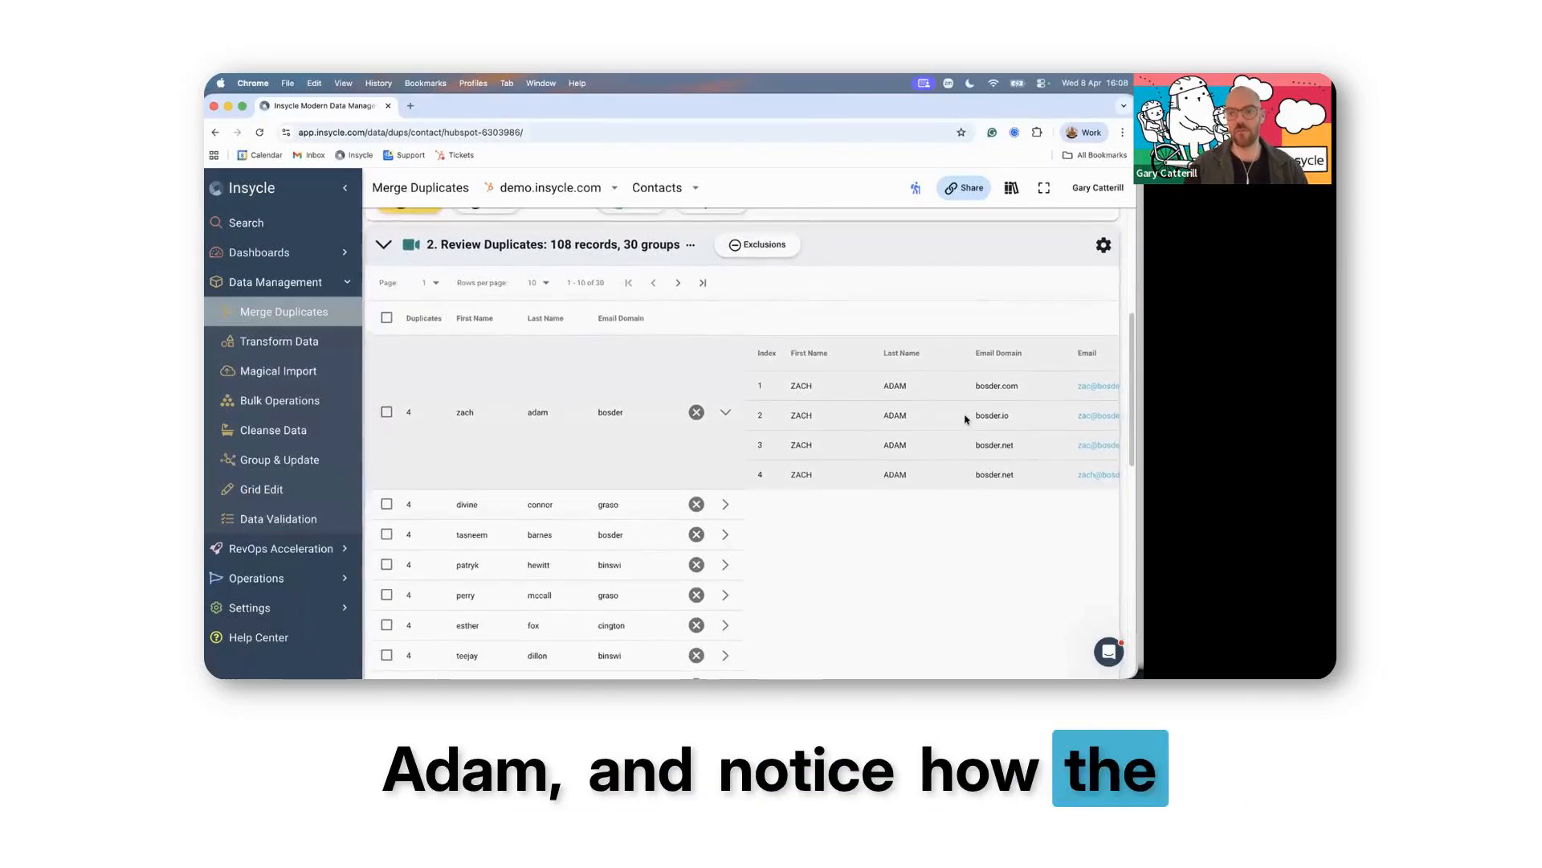
scroll(967, 419, right, 2)
scroll(966, 419, right, 4)
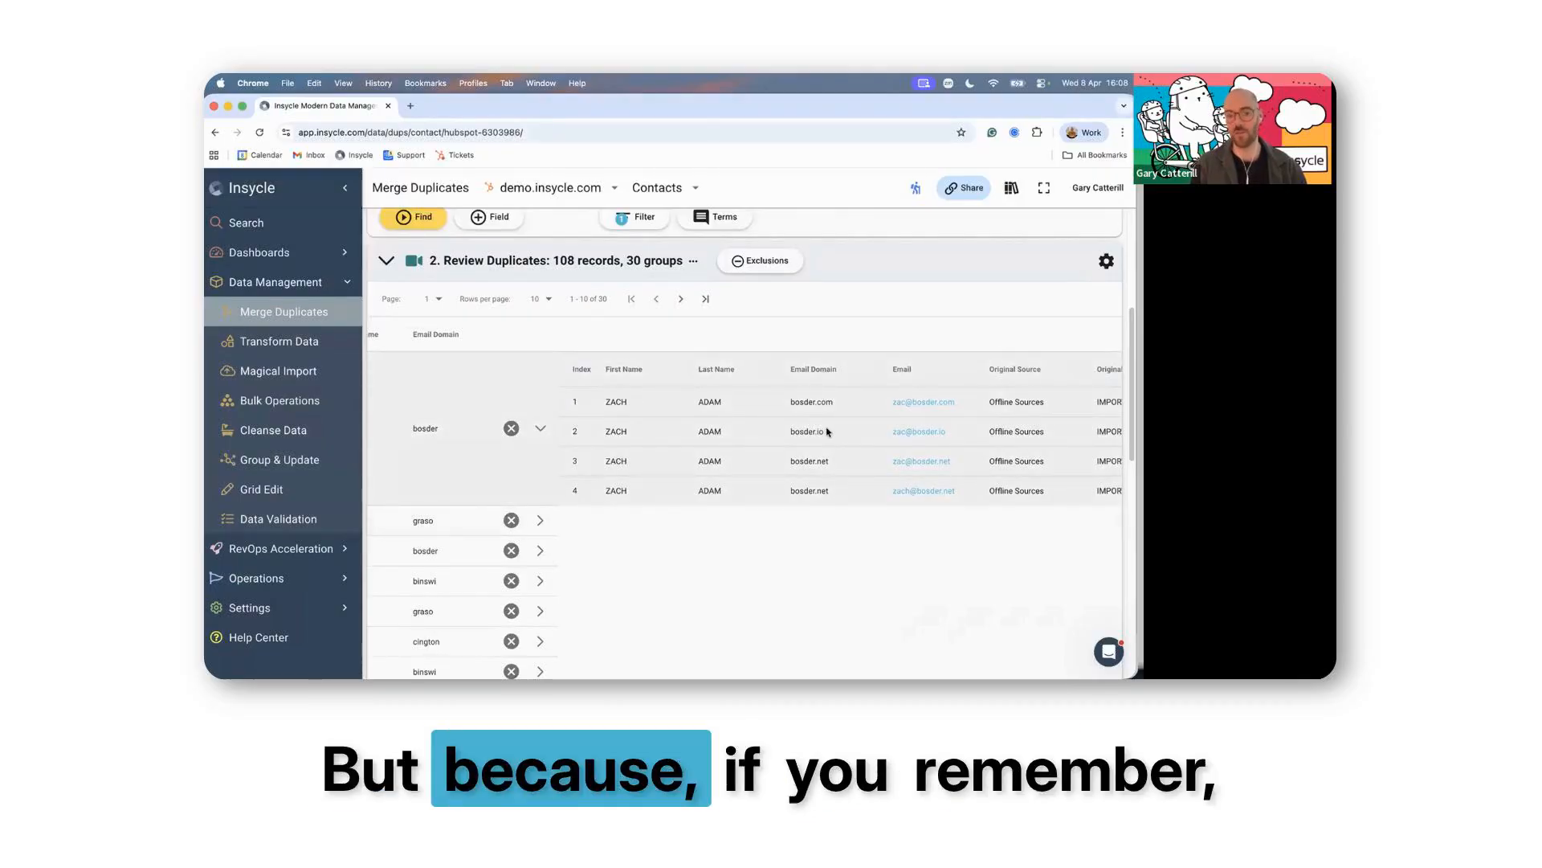
- Compare the first group's matched email domain with the ignored Top-Level Domain (Extension) rule and its individual records
scroll(732, 359, up, 2)
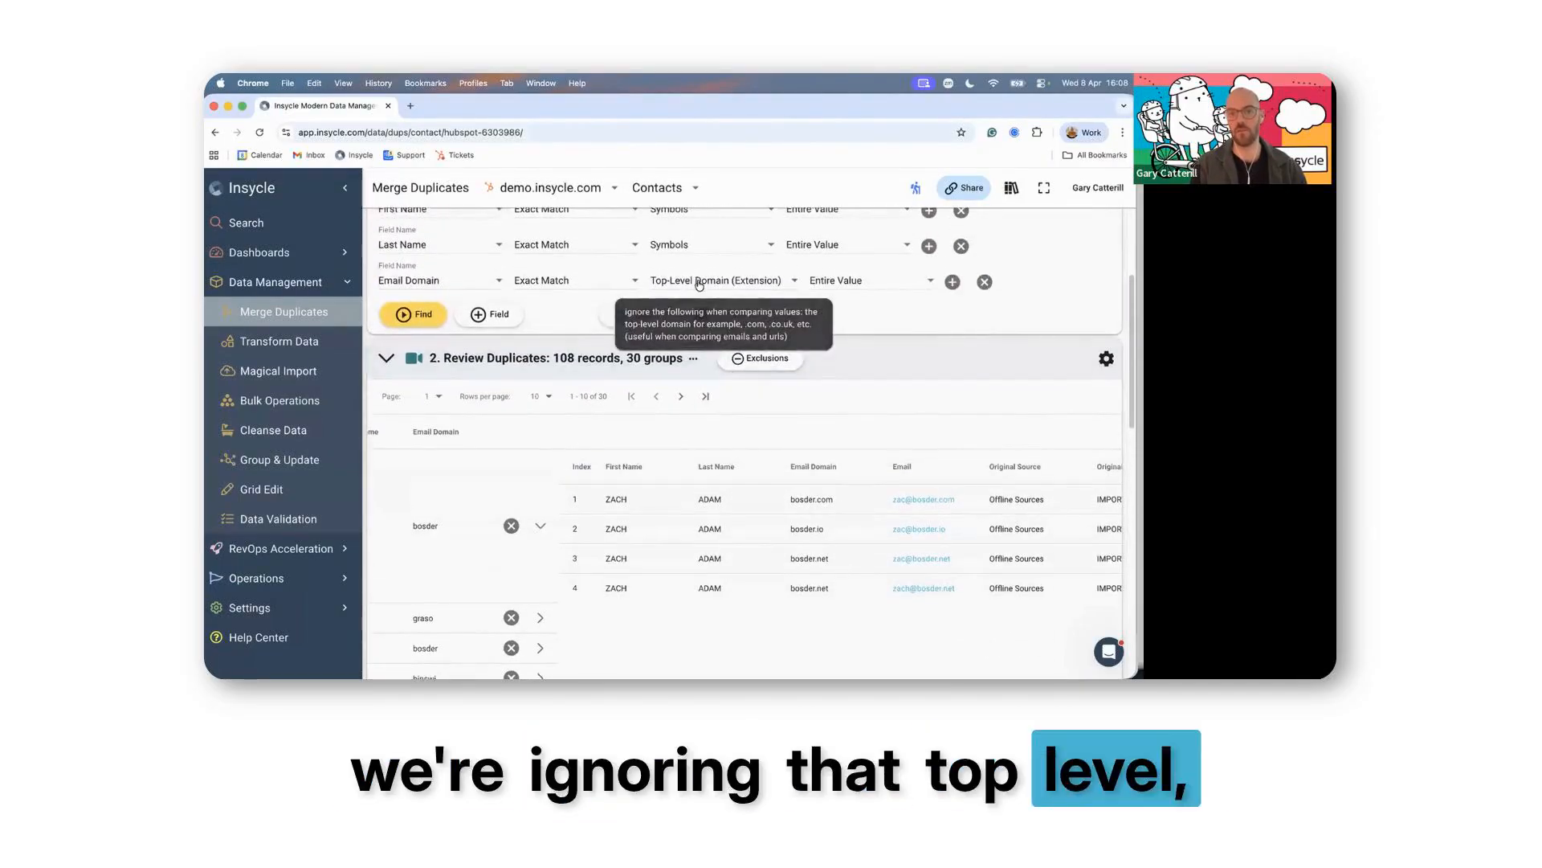
scroll(573, 530, left, 3)
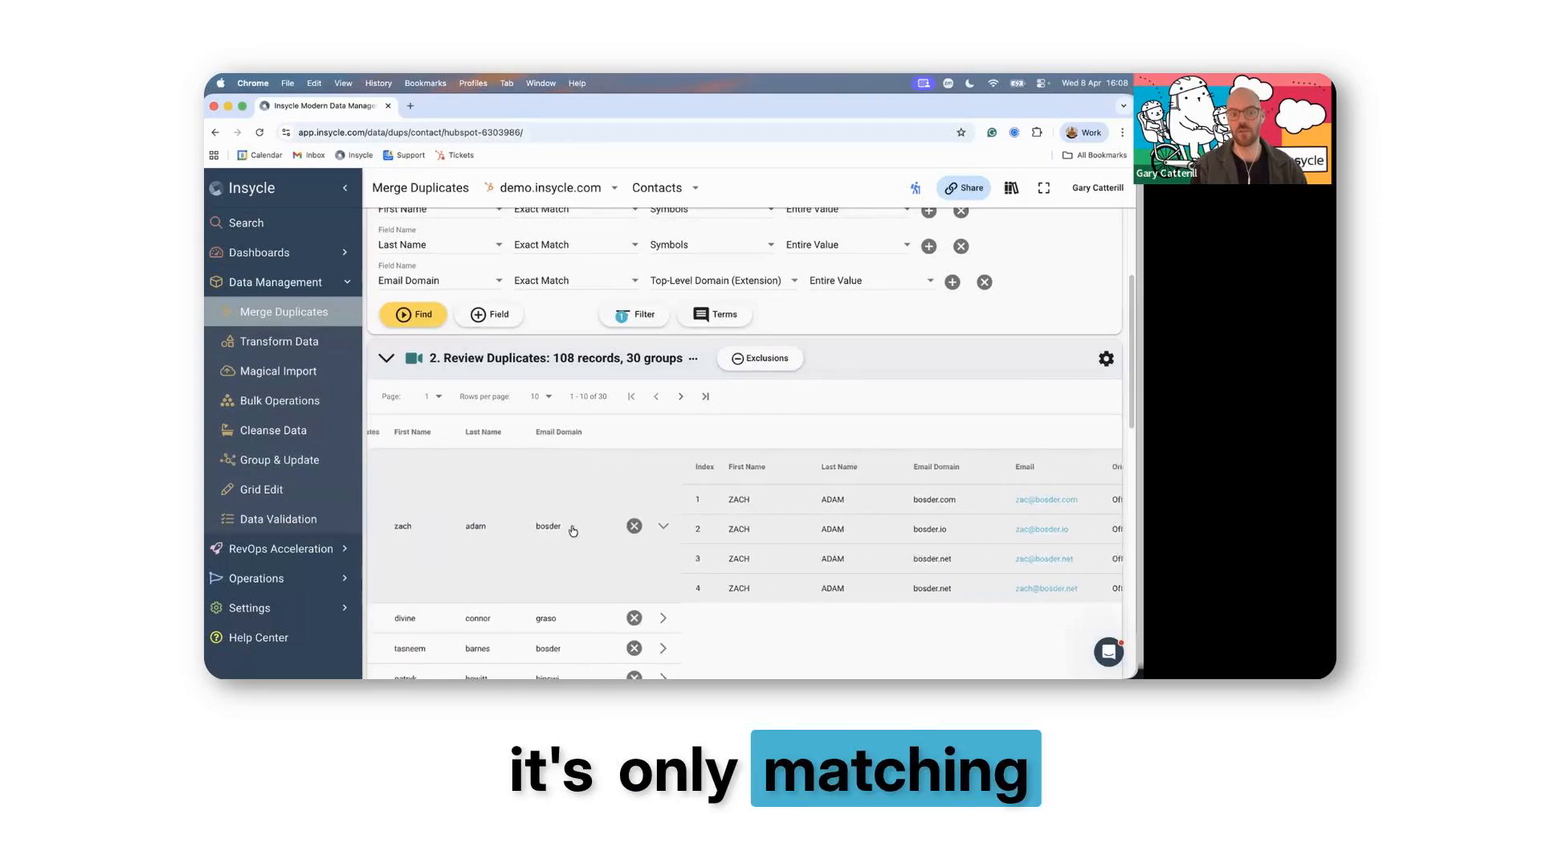
click(560, 530)
click(559, 529)
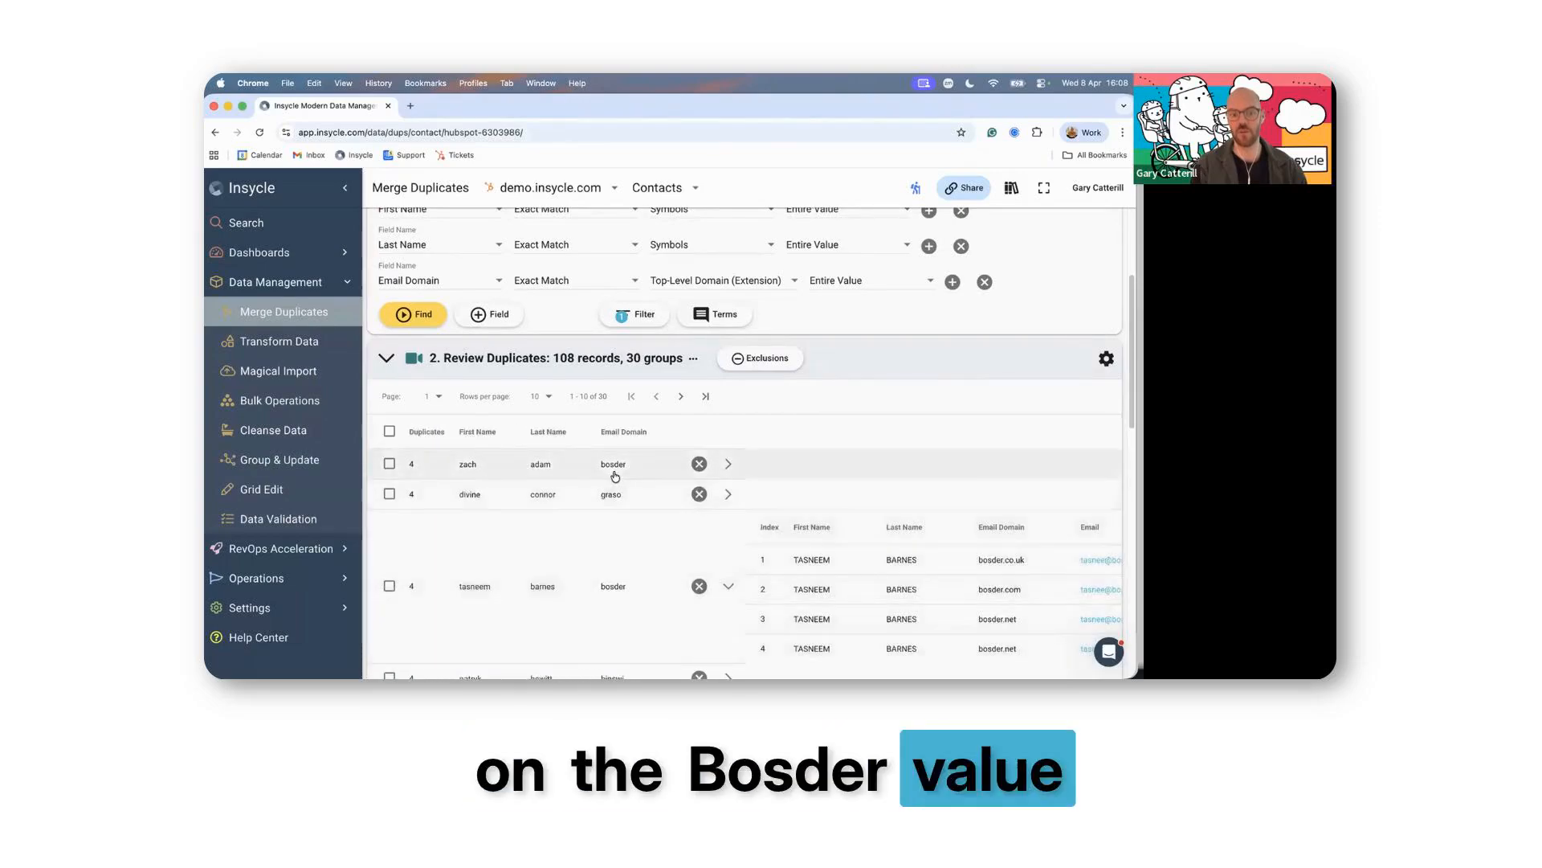
double_click(614, 471)
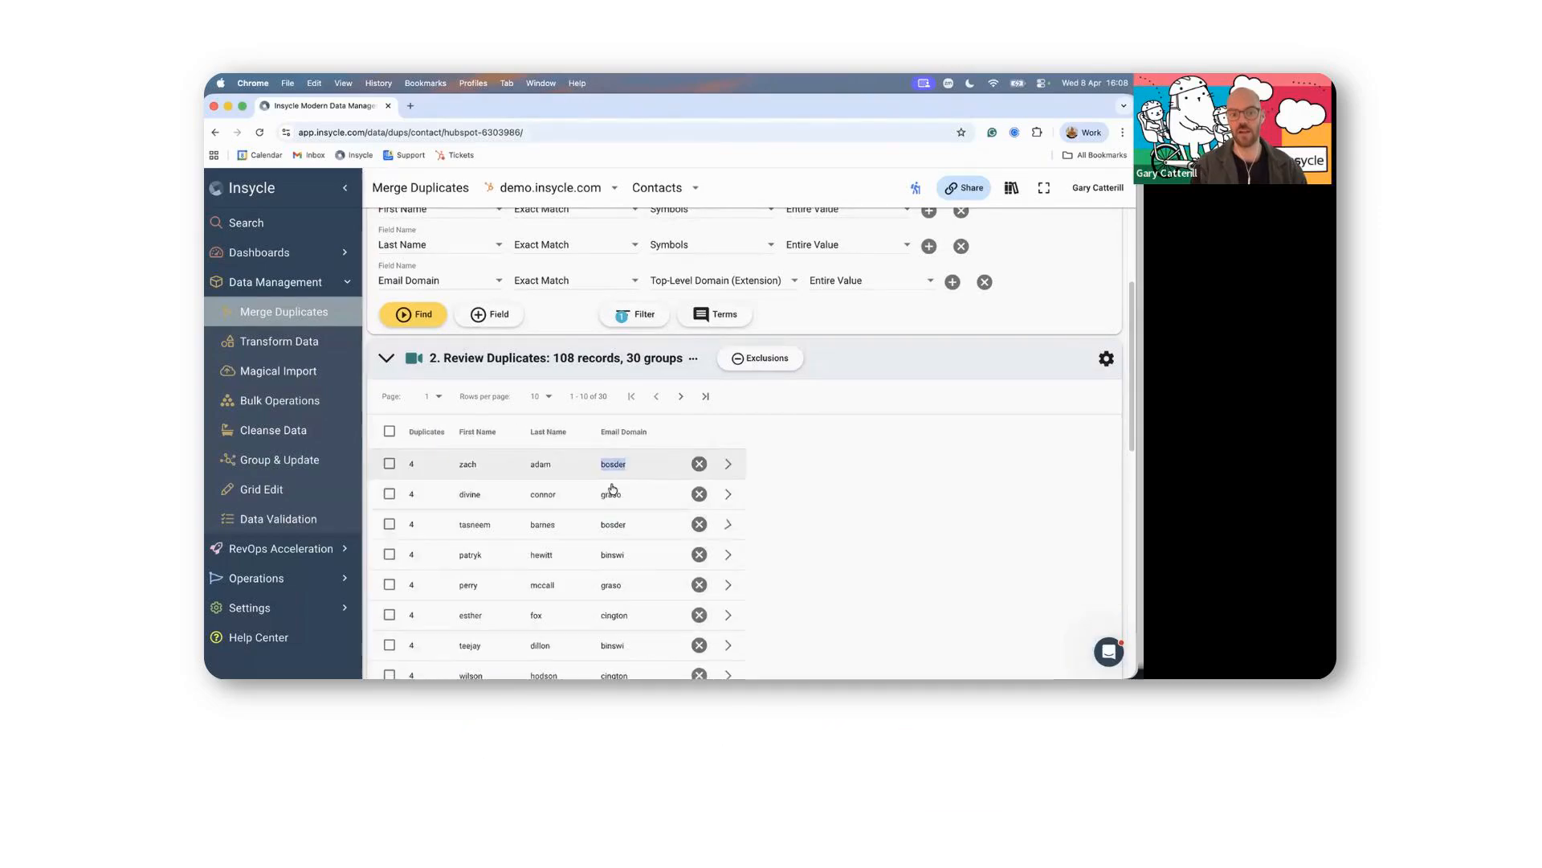
click(709, 474)
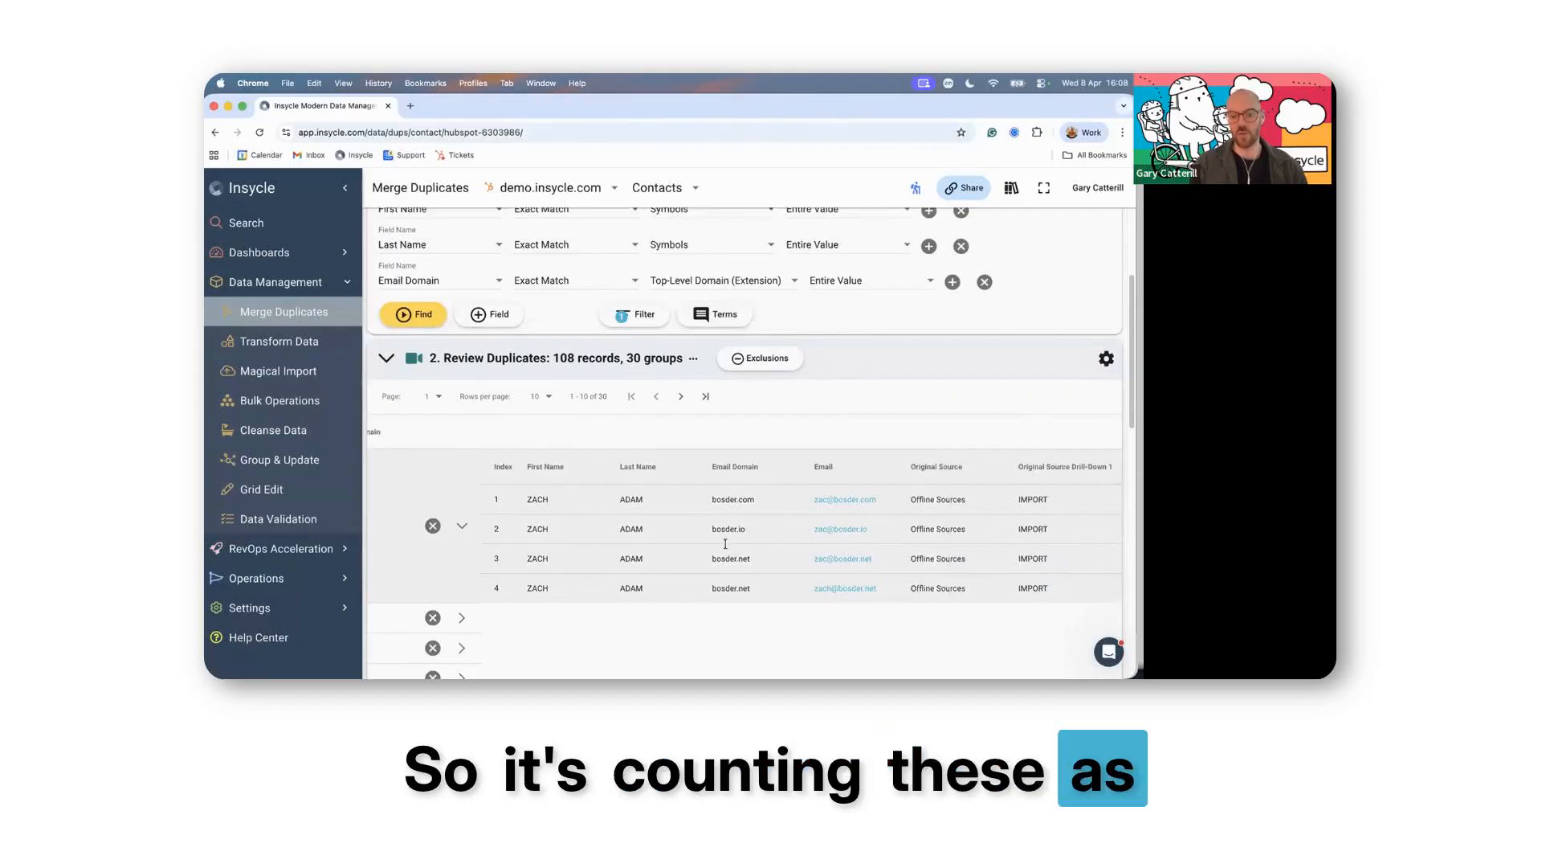
scroll(718, 526, right, 5)
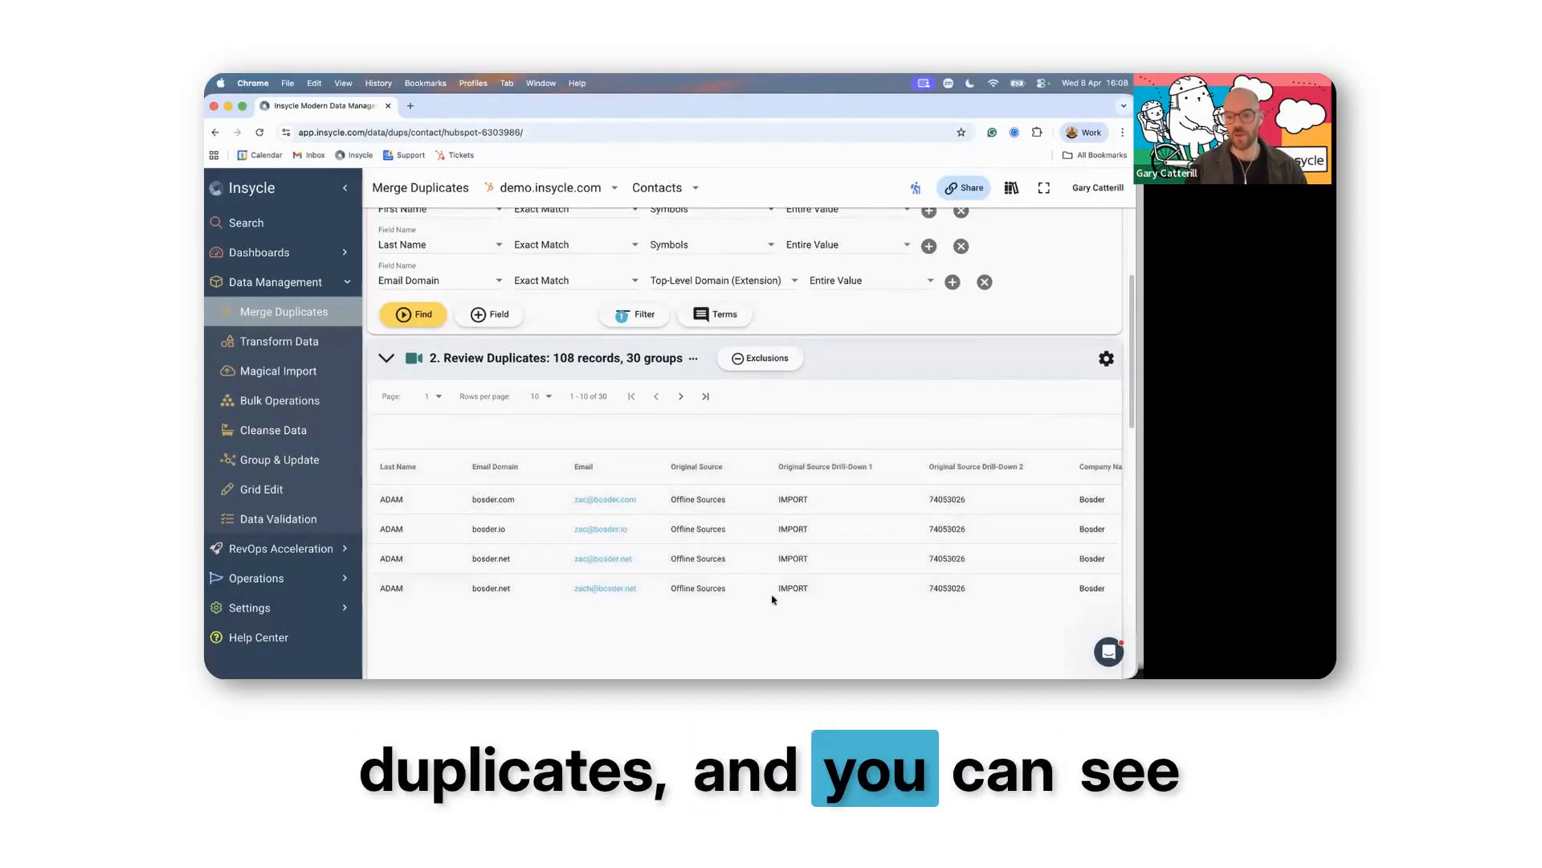
- In the review layout's visible fields, add Street Address above Company Name and remove Original Source Drill-Down 1 and 2
click(1107, 358)
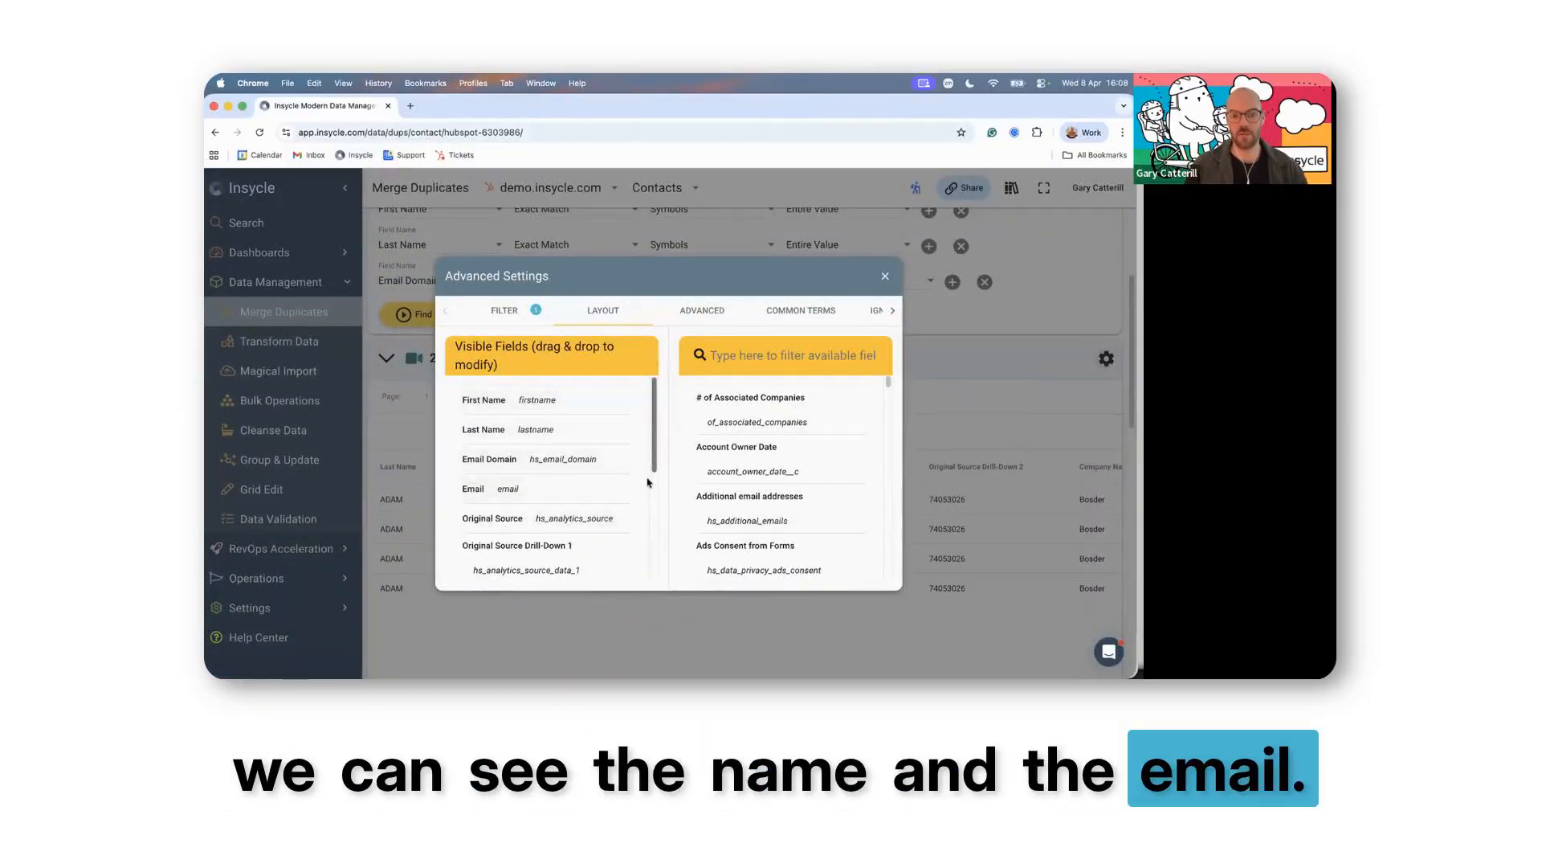
scroll(635, 514, down, 5)
scroll(639, 534, up, 2)
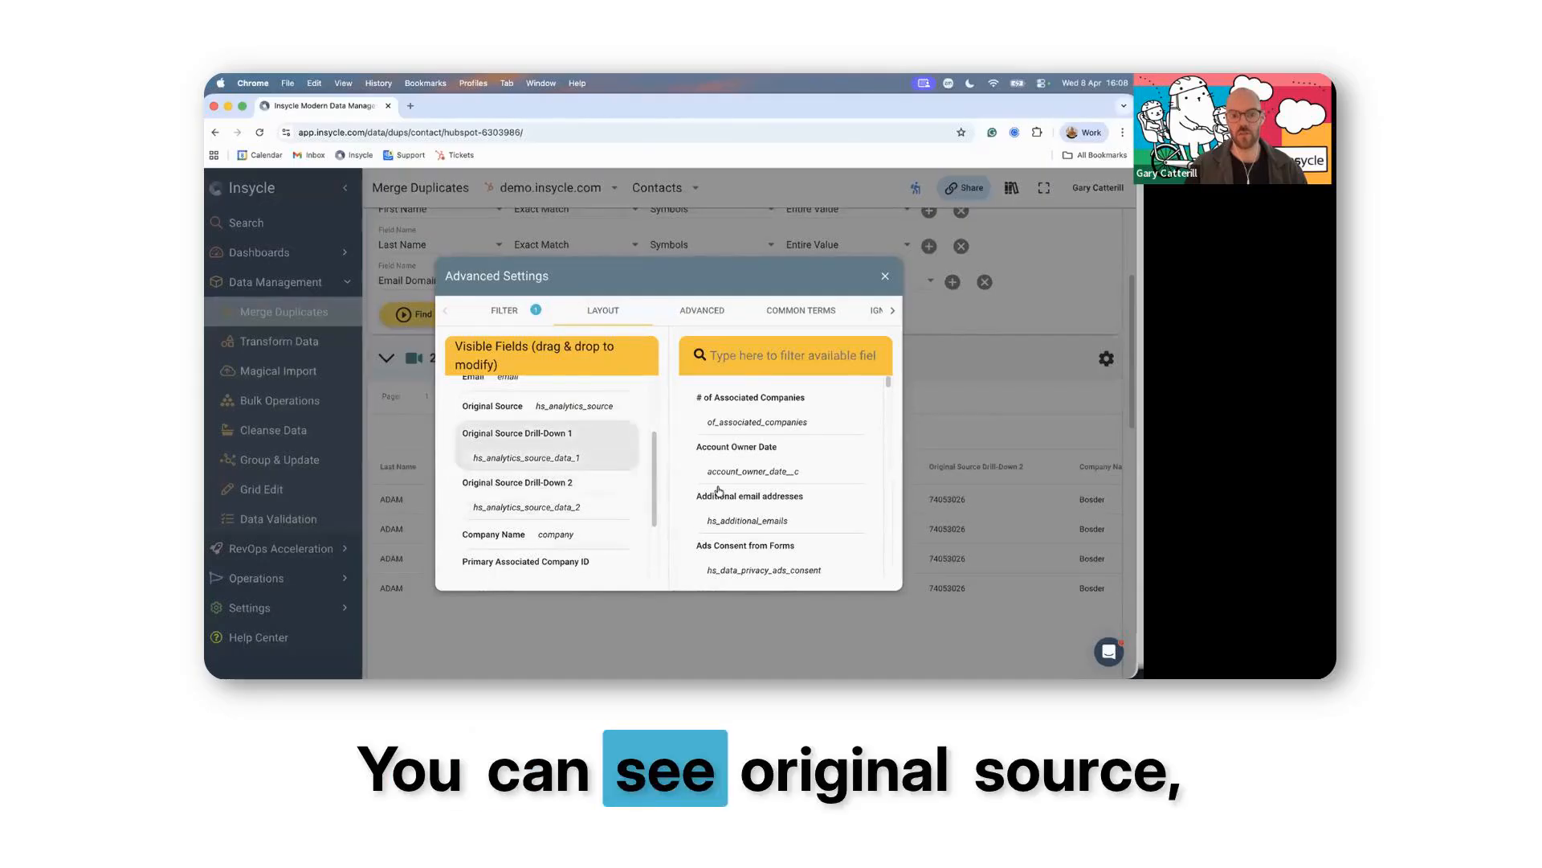
scroll(645, 546, down, 2)
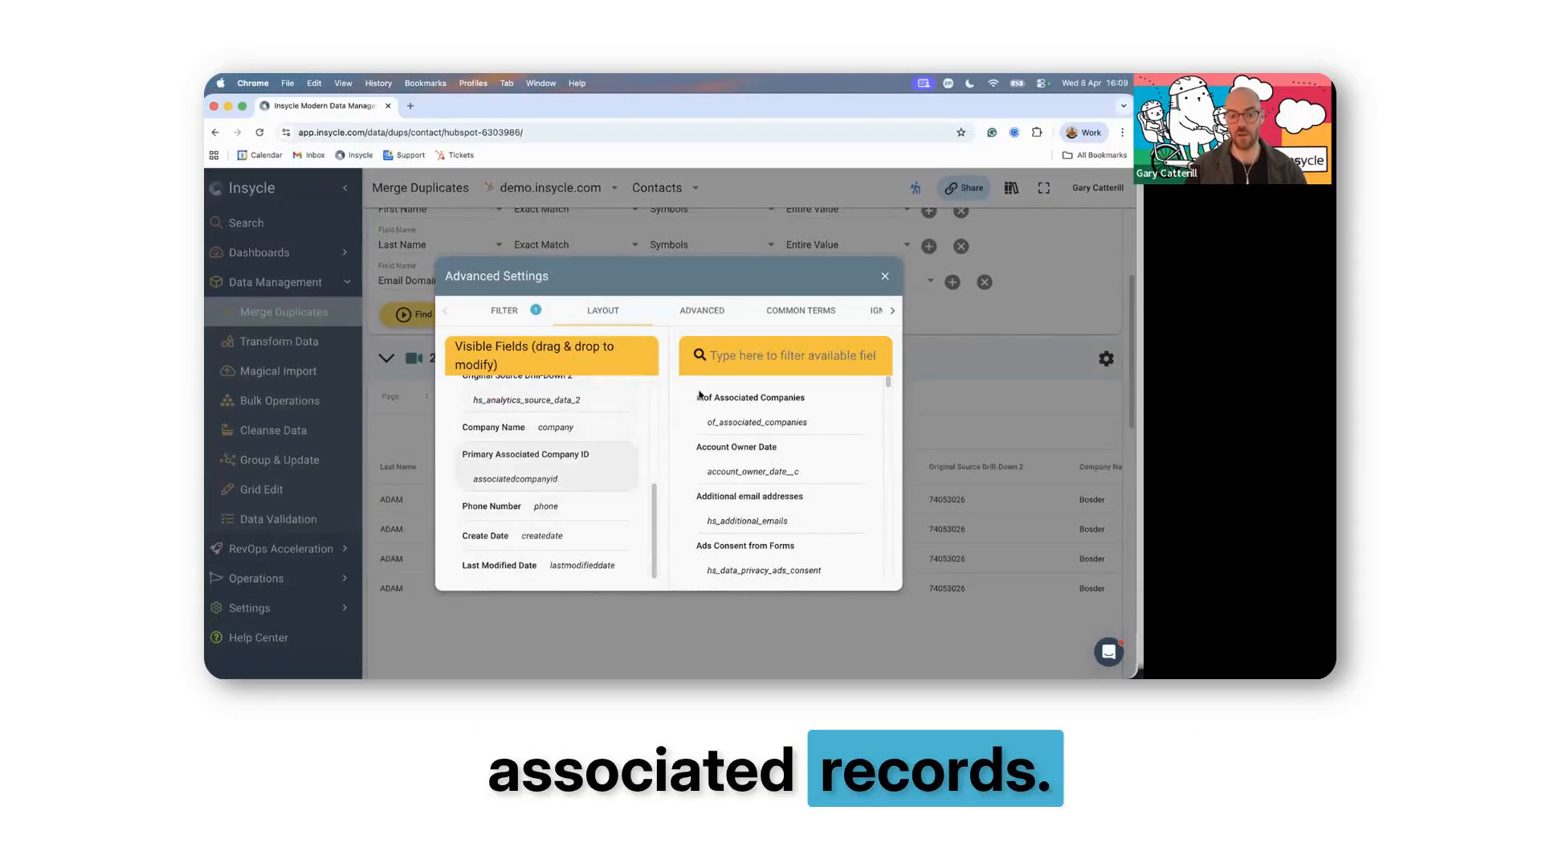
click(733, 353)
text(stree)
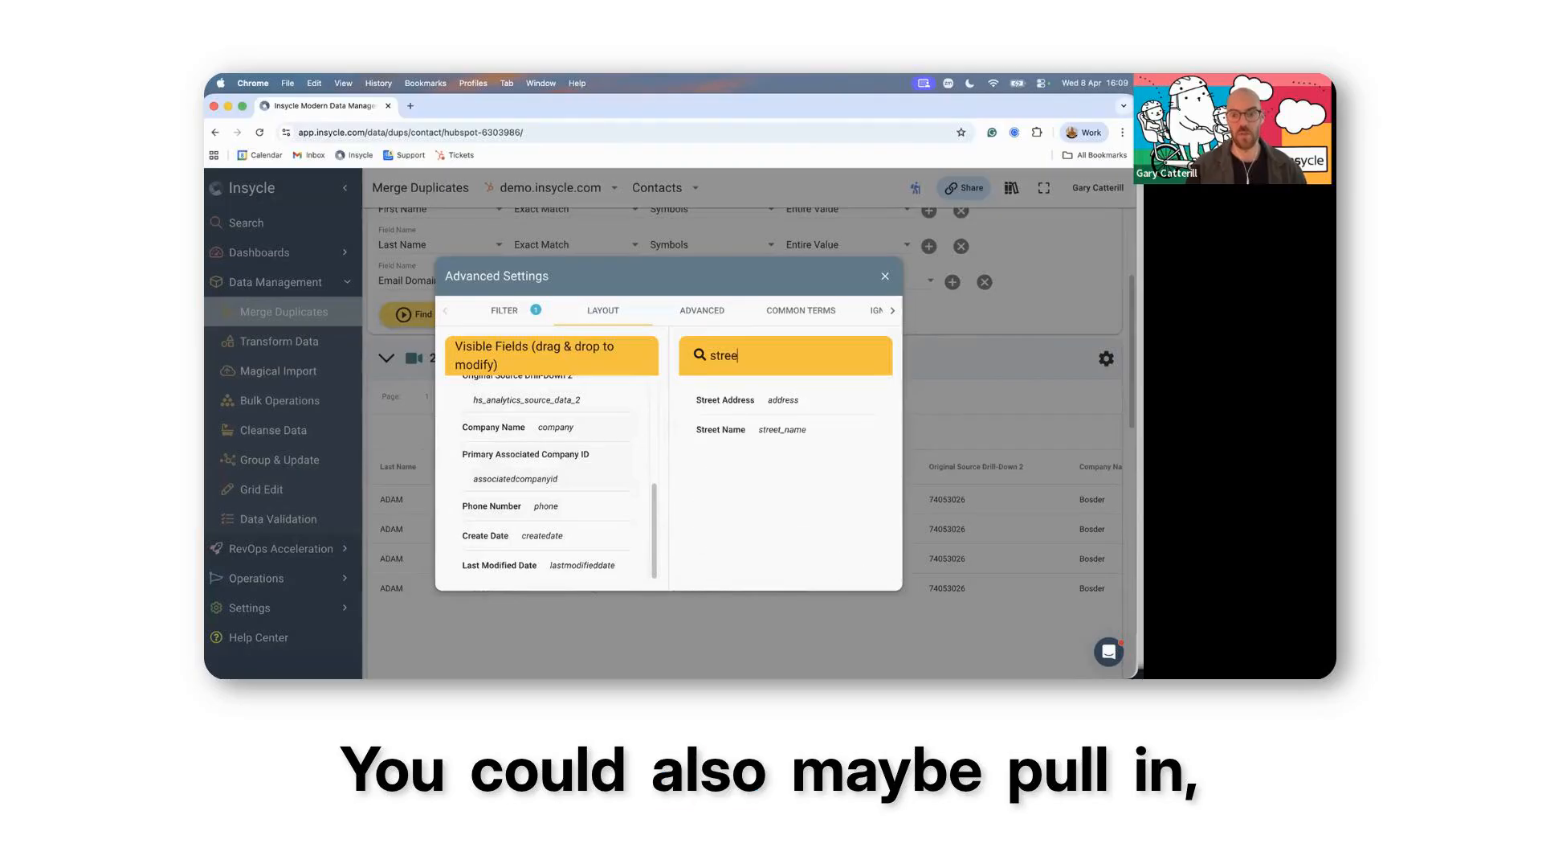
drag(725, 400, 506, 427)
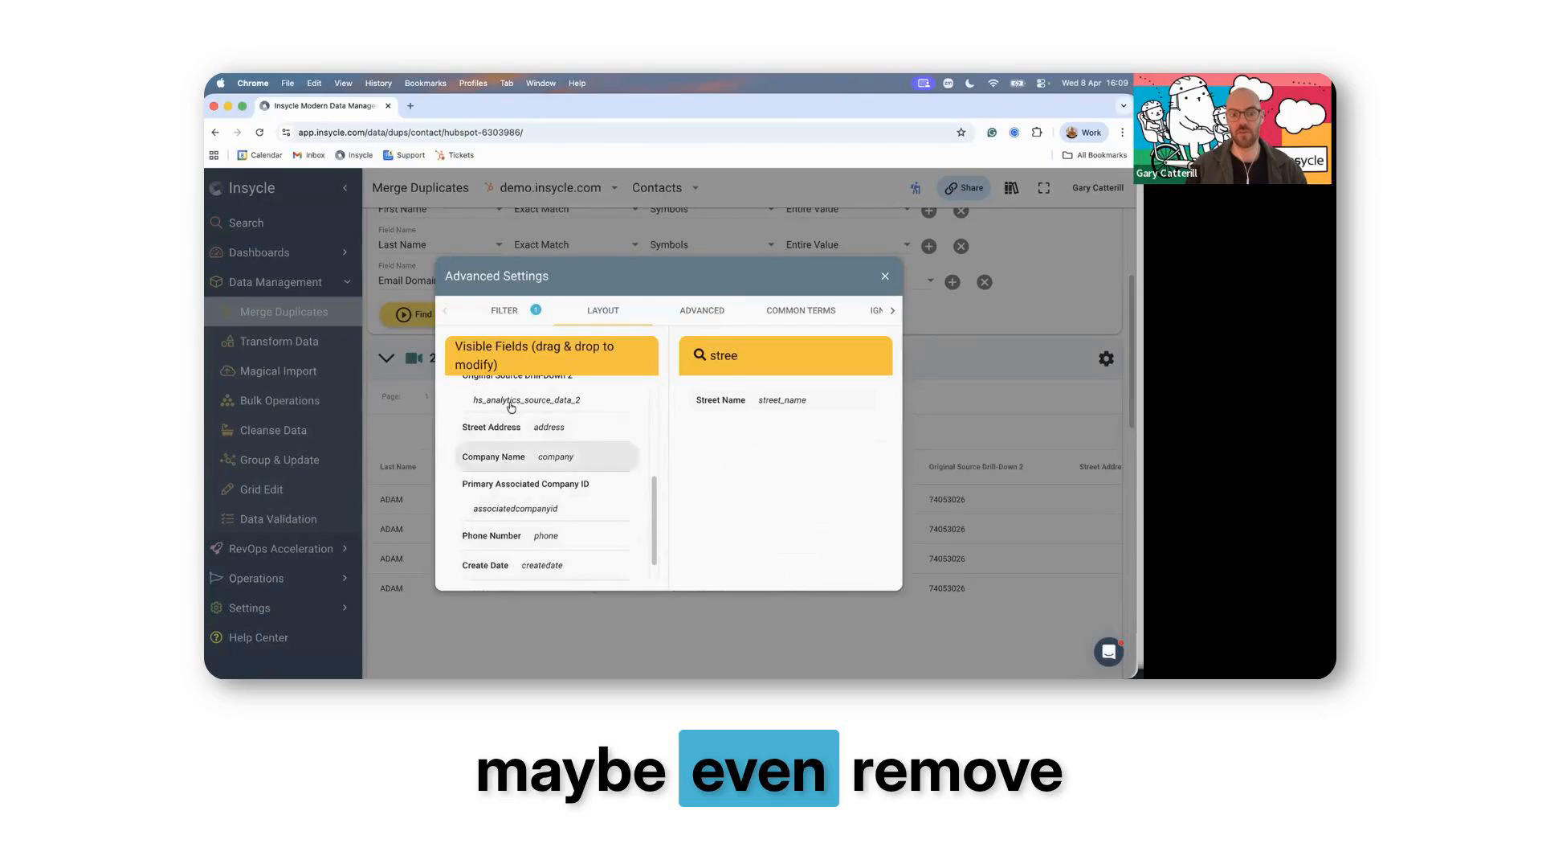
drag(511, 406, 727, 436)
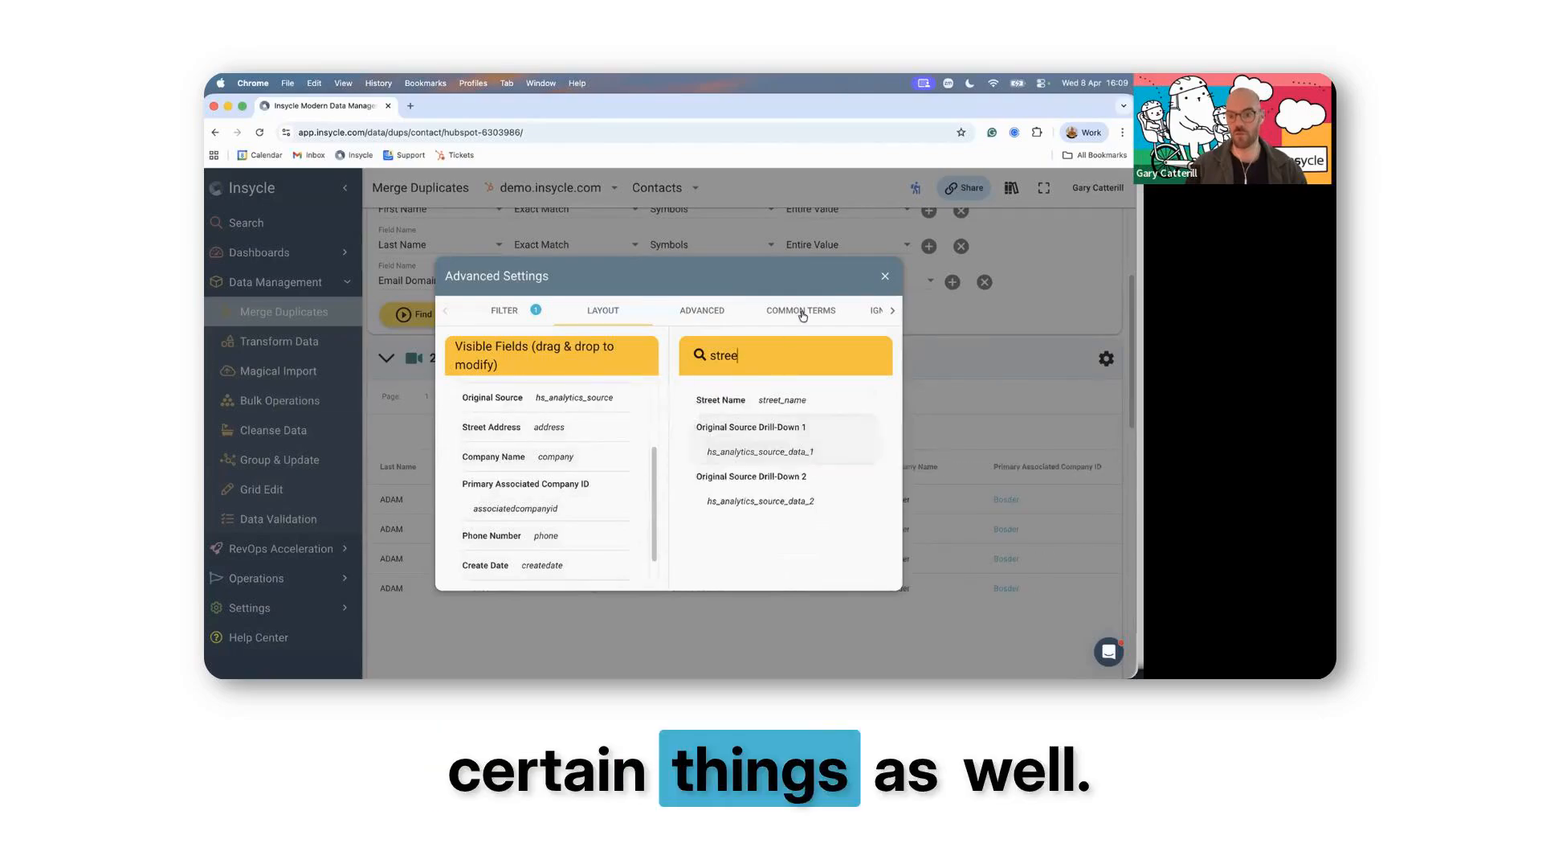
click(886, 276)
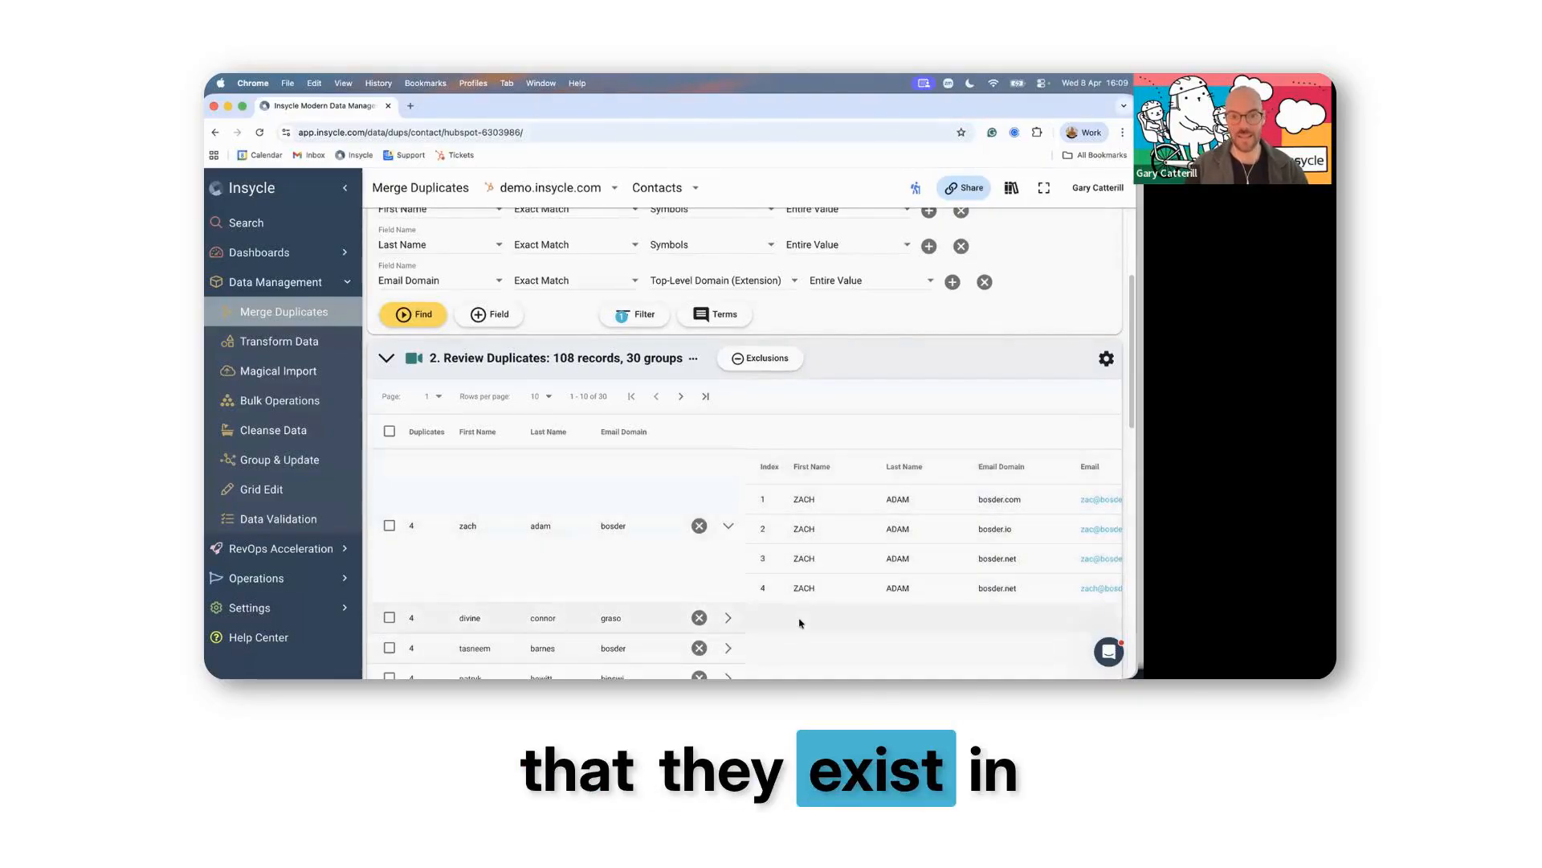
- Exclude the first duplicate group, matched on the bosder email domain, from the duplicate results
scroll(627, 580, up, 1)
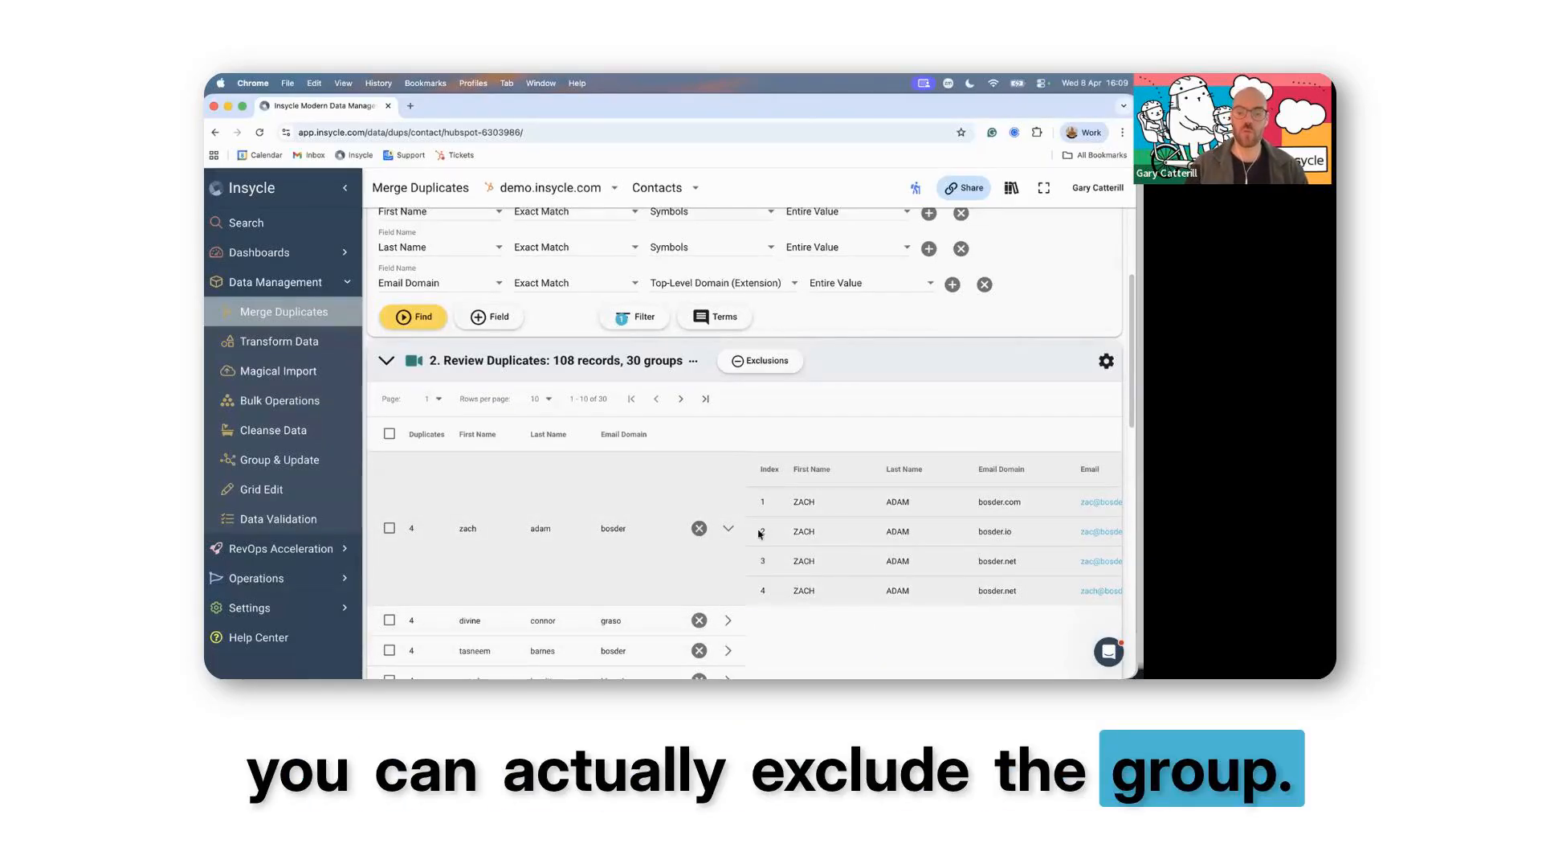
scroll(847, 560, up, 1)
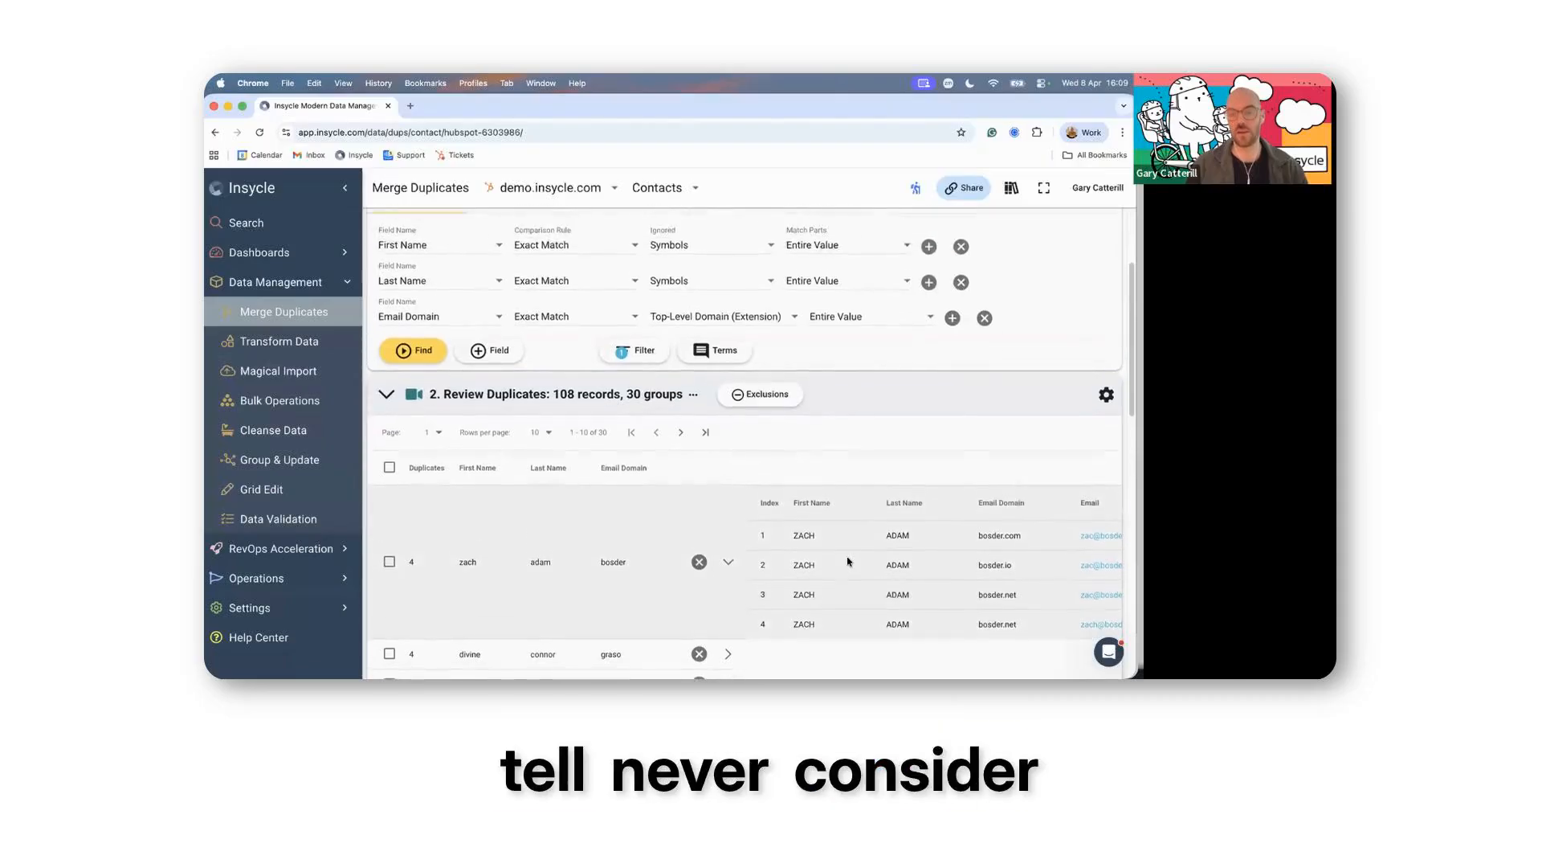
scroll(848, 561, down, 3)
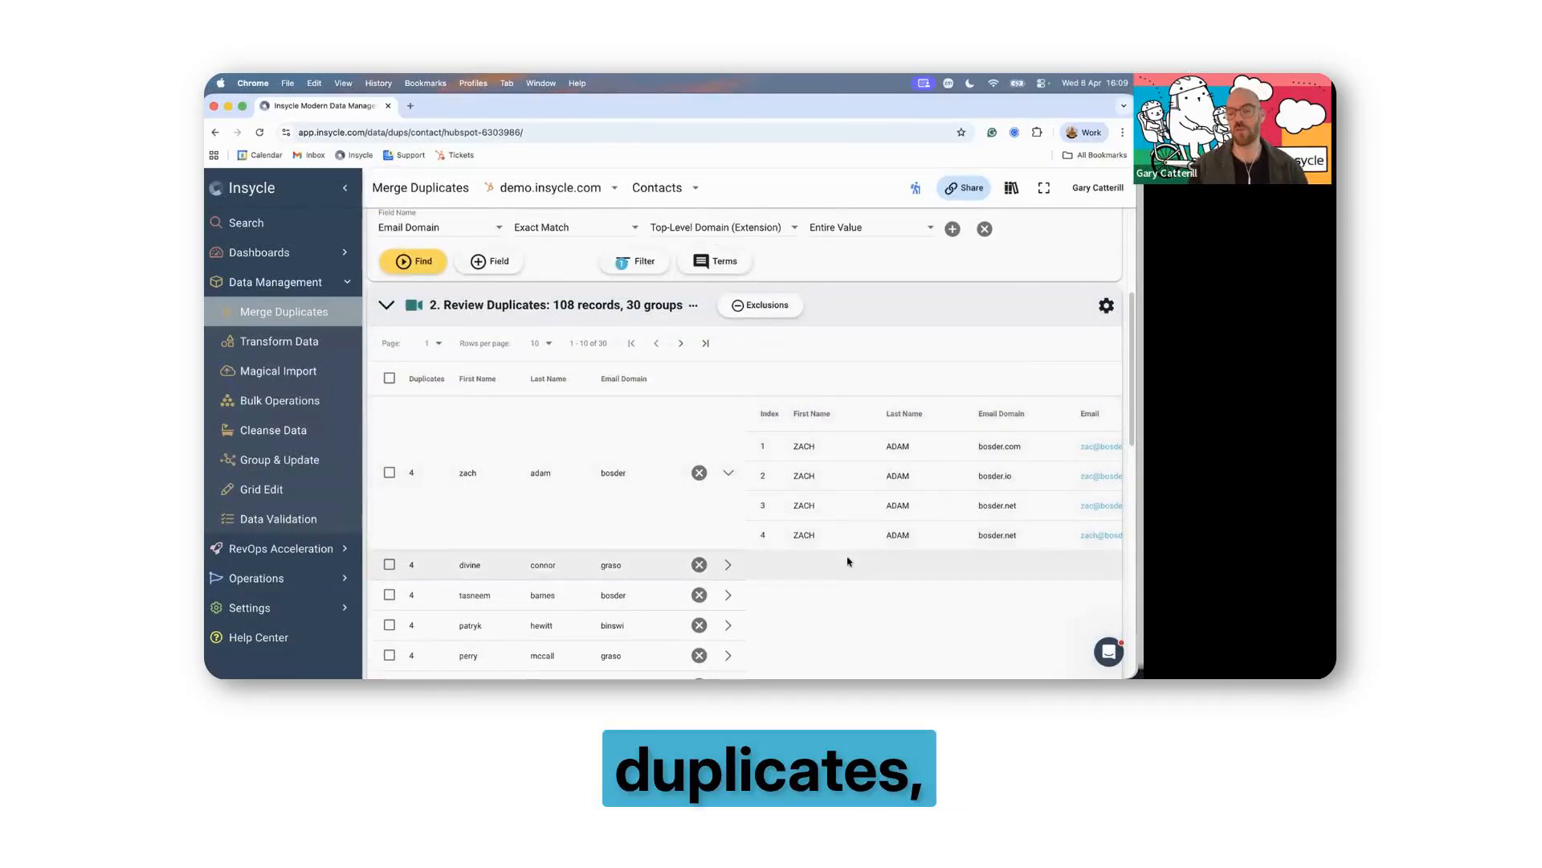
click(697, 475)
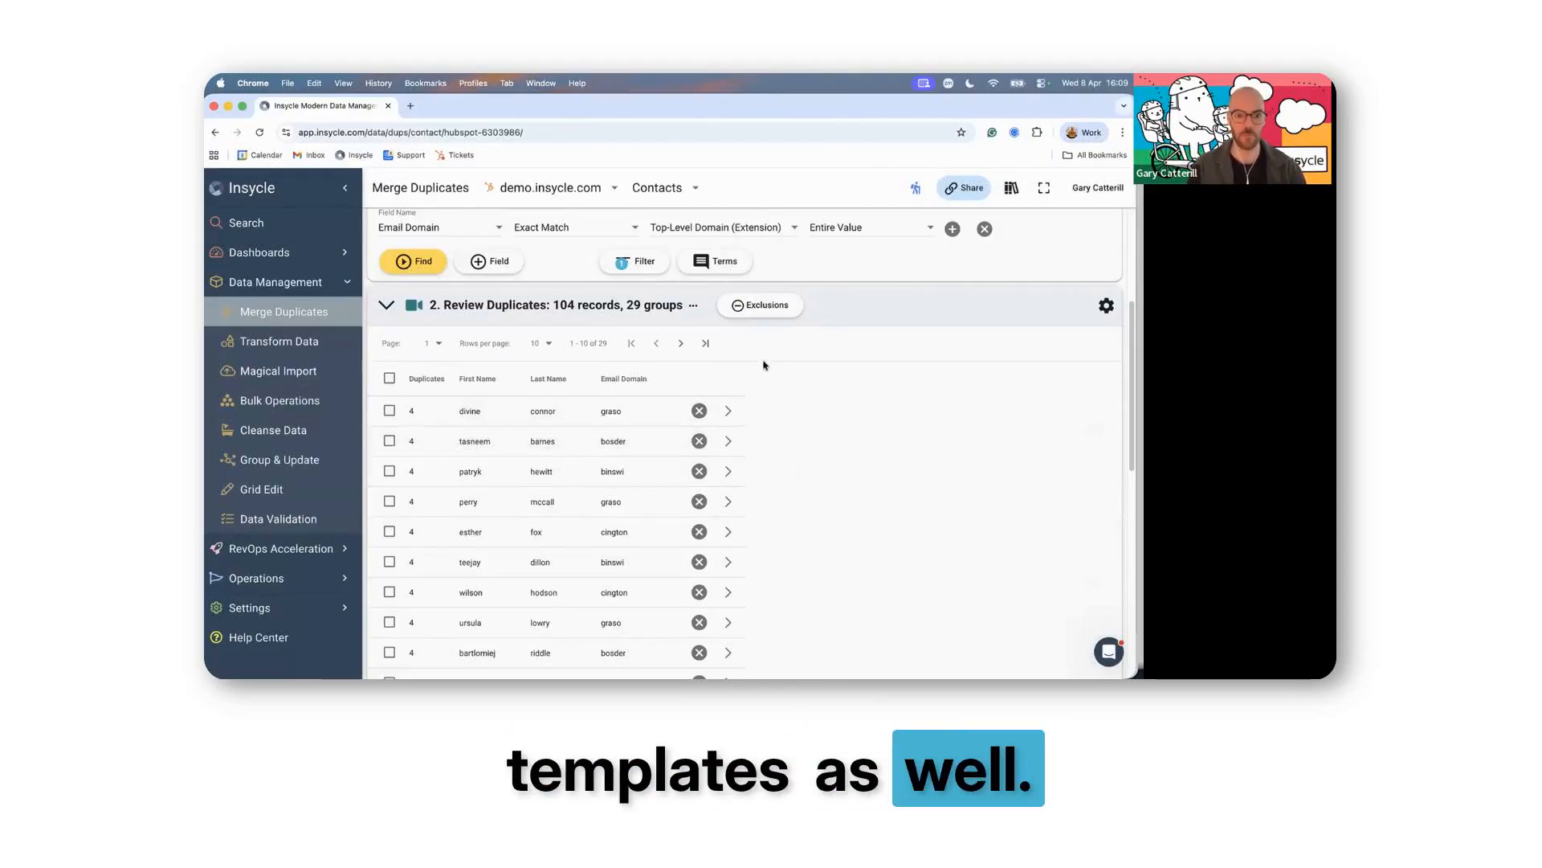
- Check the list of duplicate exclusions, close it, and review the remaining duplicate groups against the matching fields
click(741, 309)
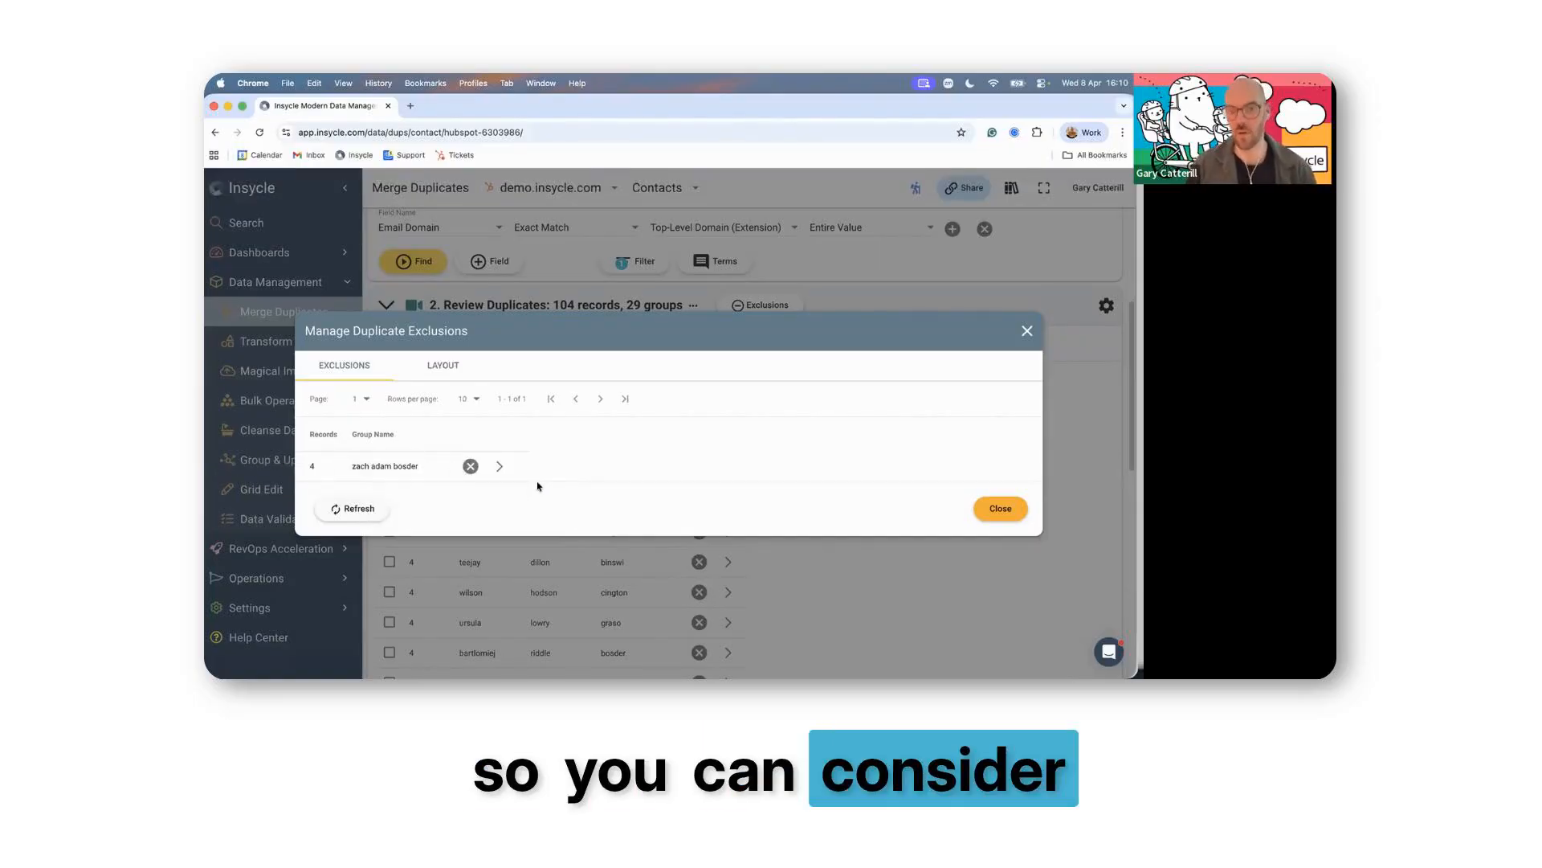
click(1000, 508)
scroll(586, 454, down, 5)
scroll(586, 453, up, 5)
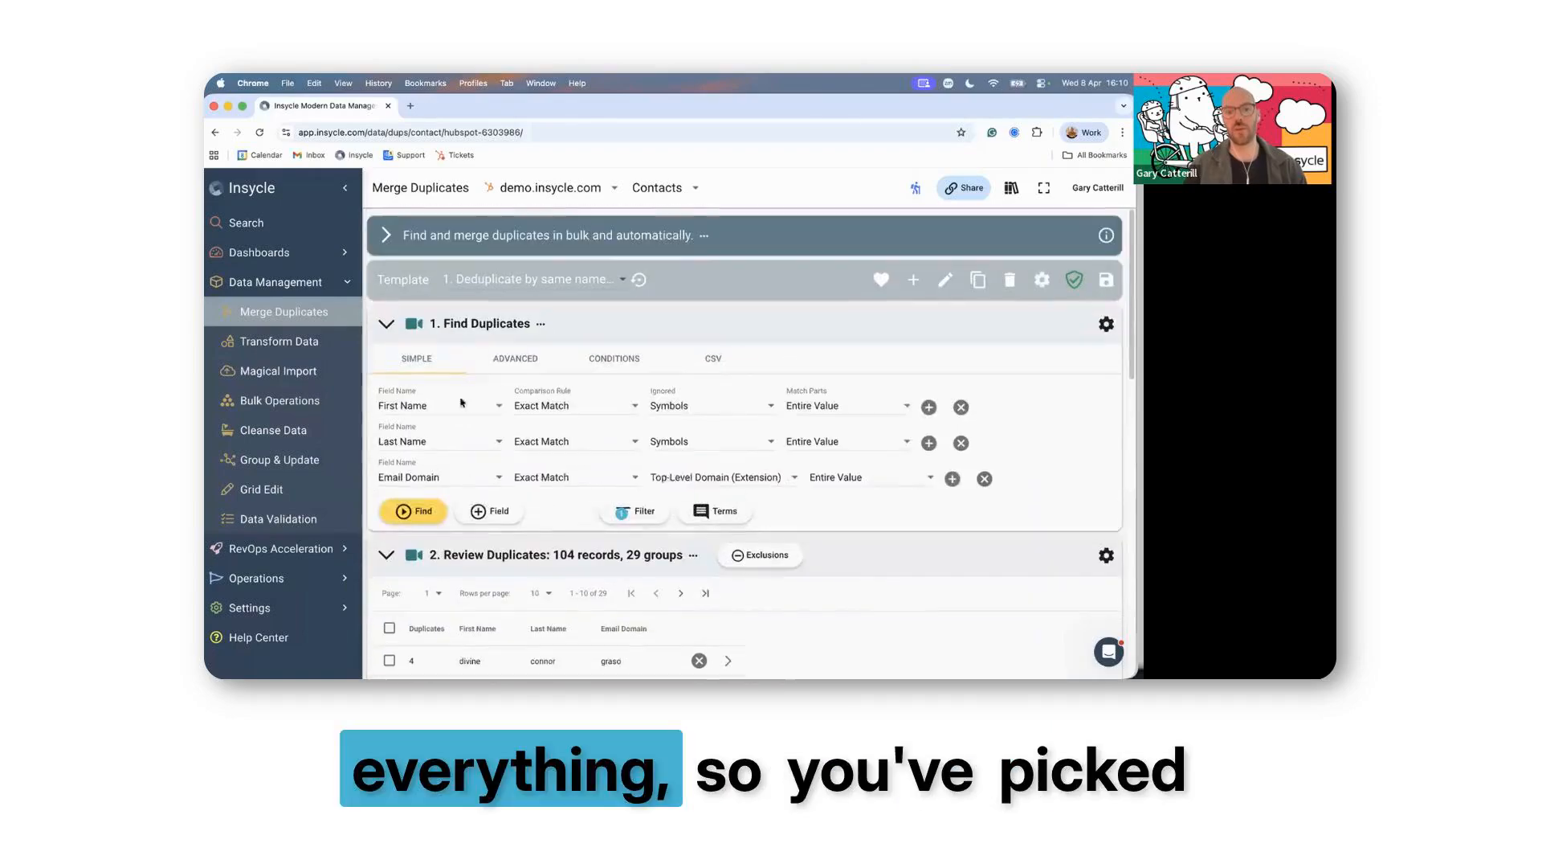
scroll(542, 504, down, 3)
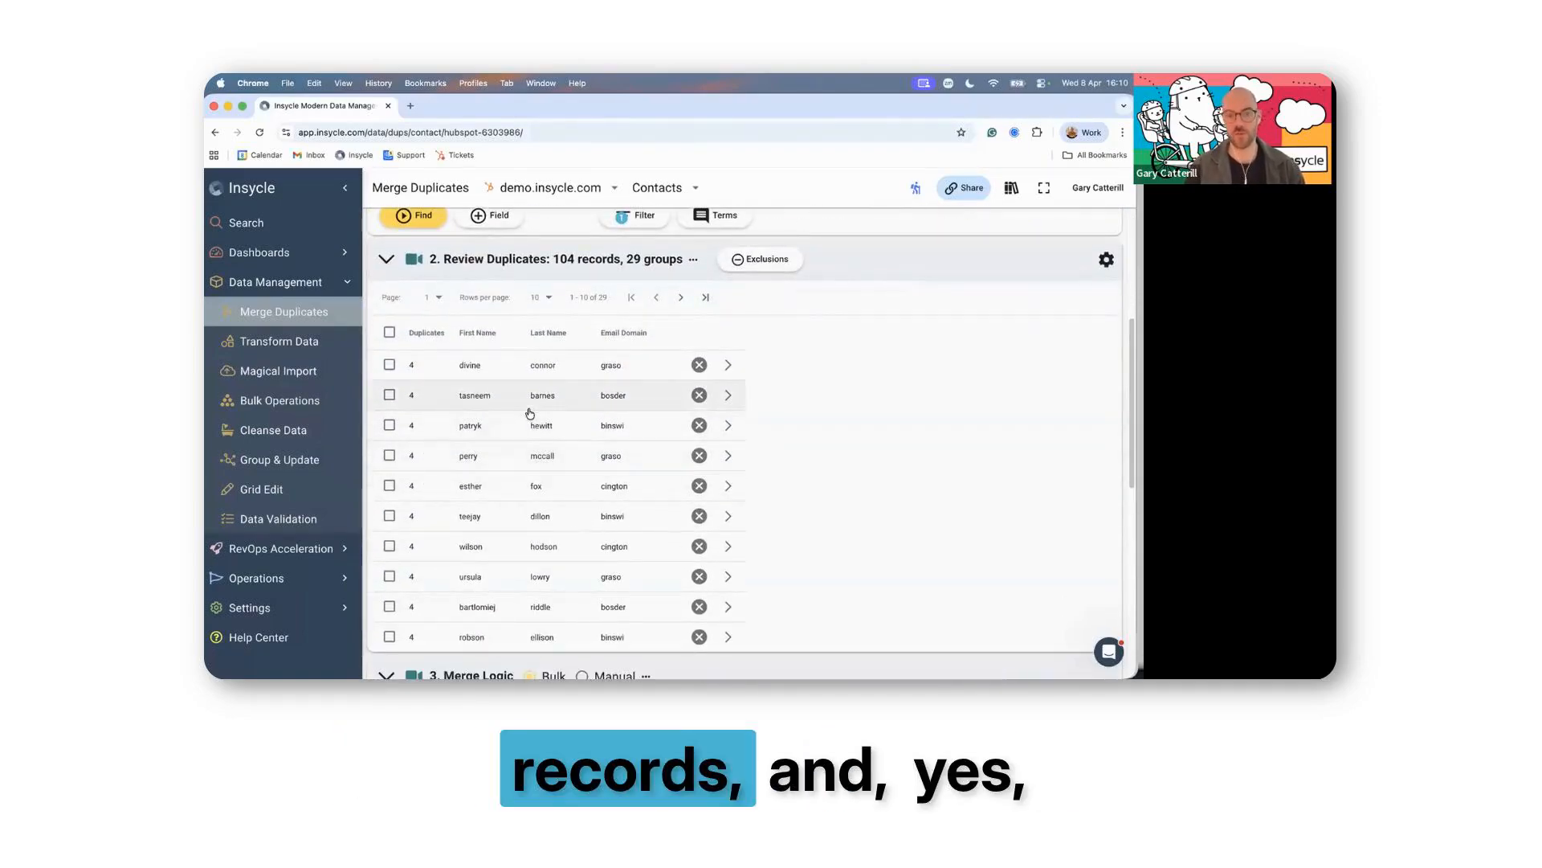
scroll(530, 412, up, 3)
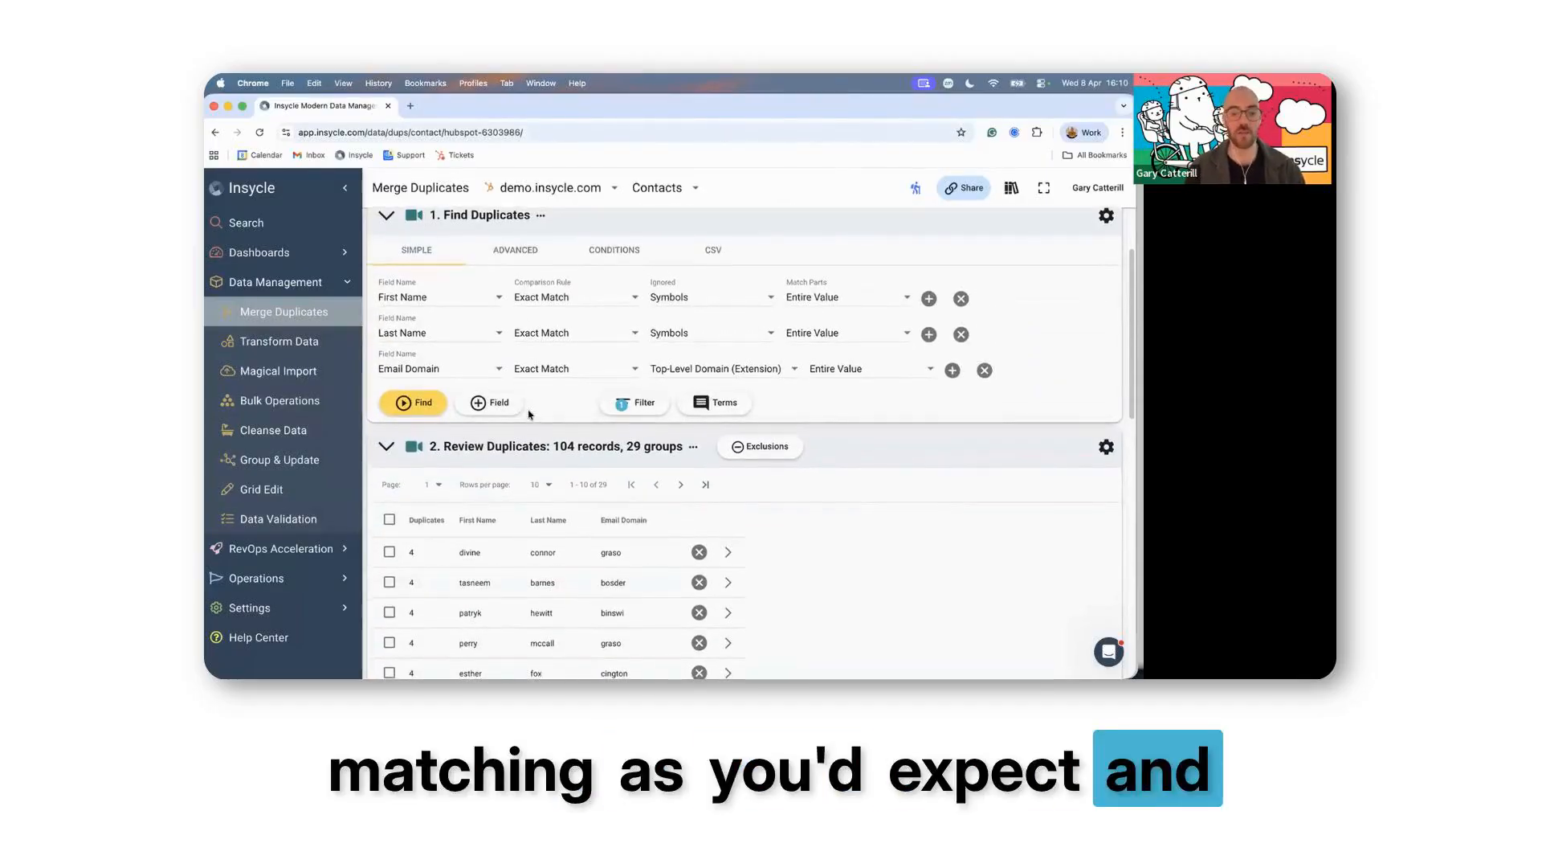
- Examine the bulk merge logic's master record rules, field rules, and processing and exclusion settings
scroll(529, 414, down, 2)
scroll(530, 413, down, 8)
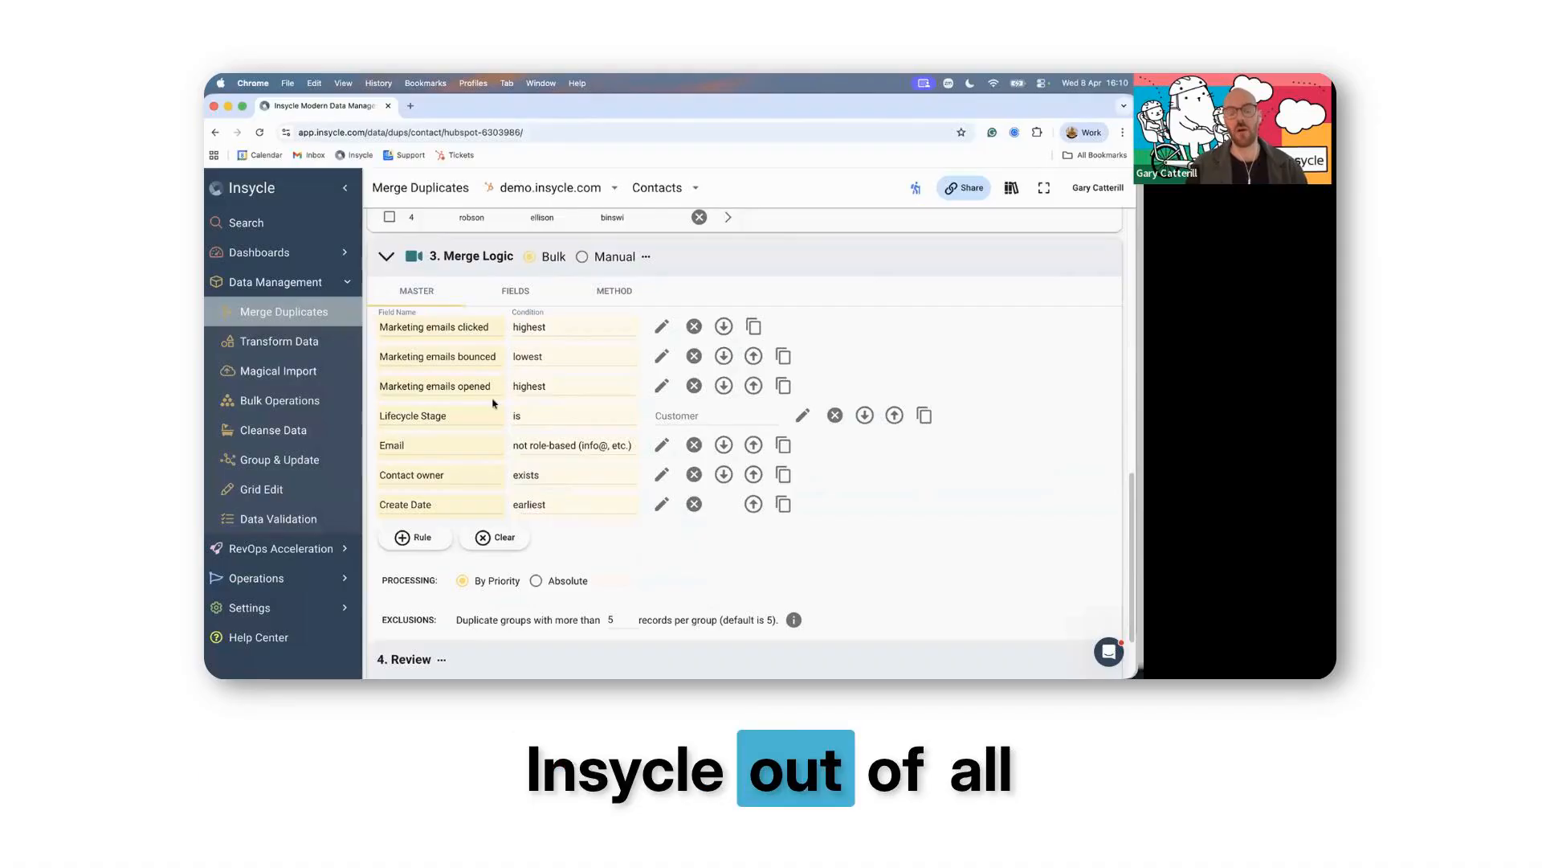
scroll(494, 403, up, 10)
scroll(494, 403, down, 6)
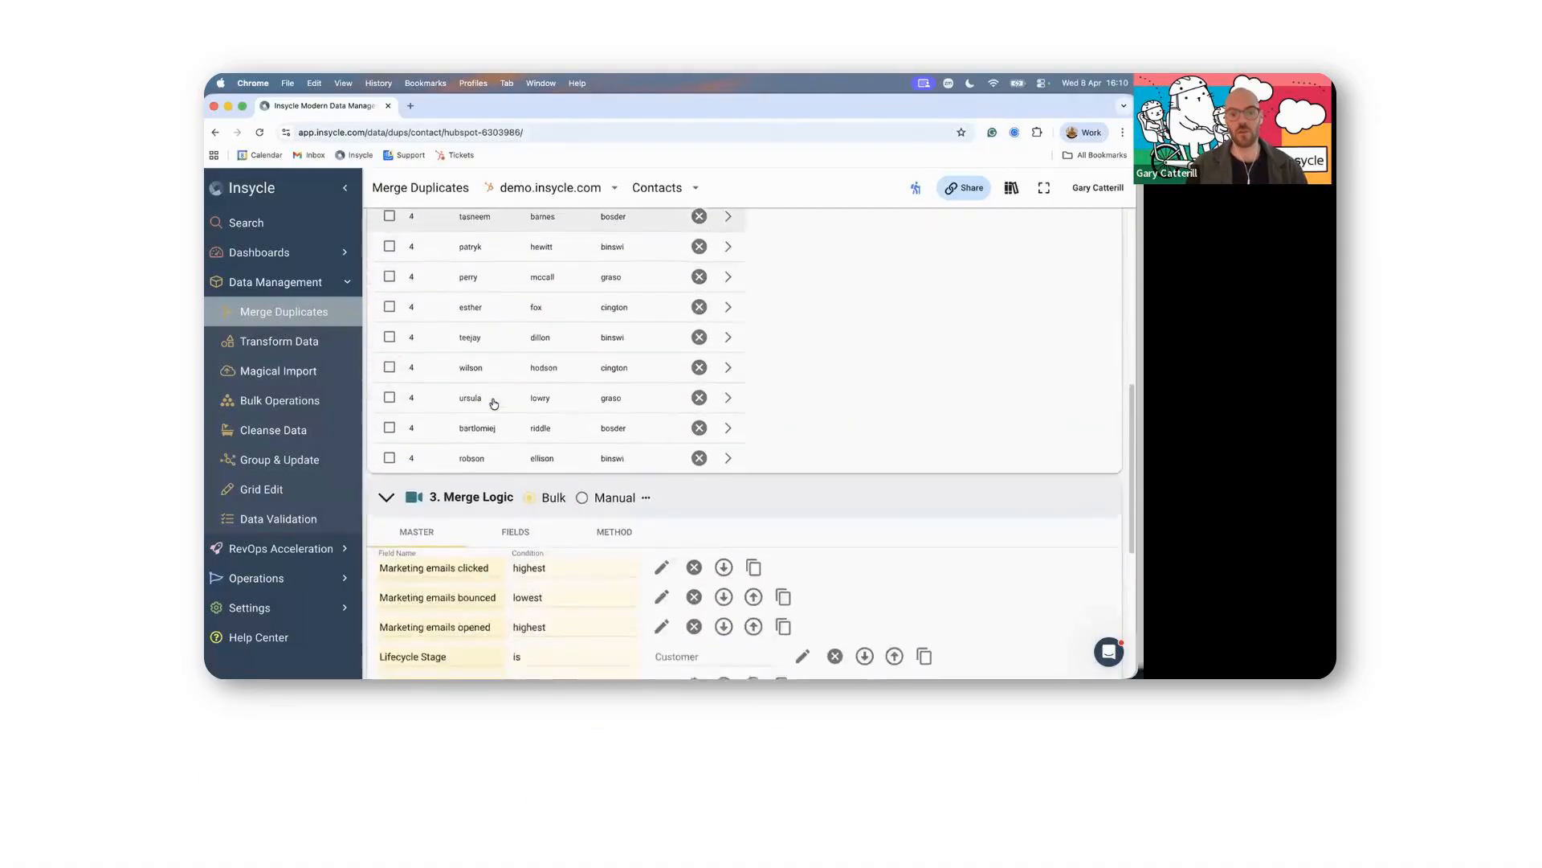
scroll(494, 404, down, 3)
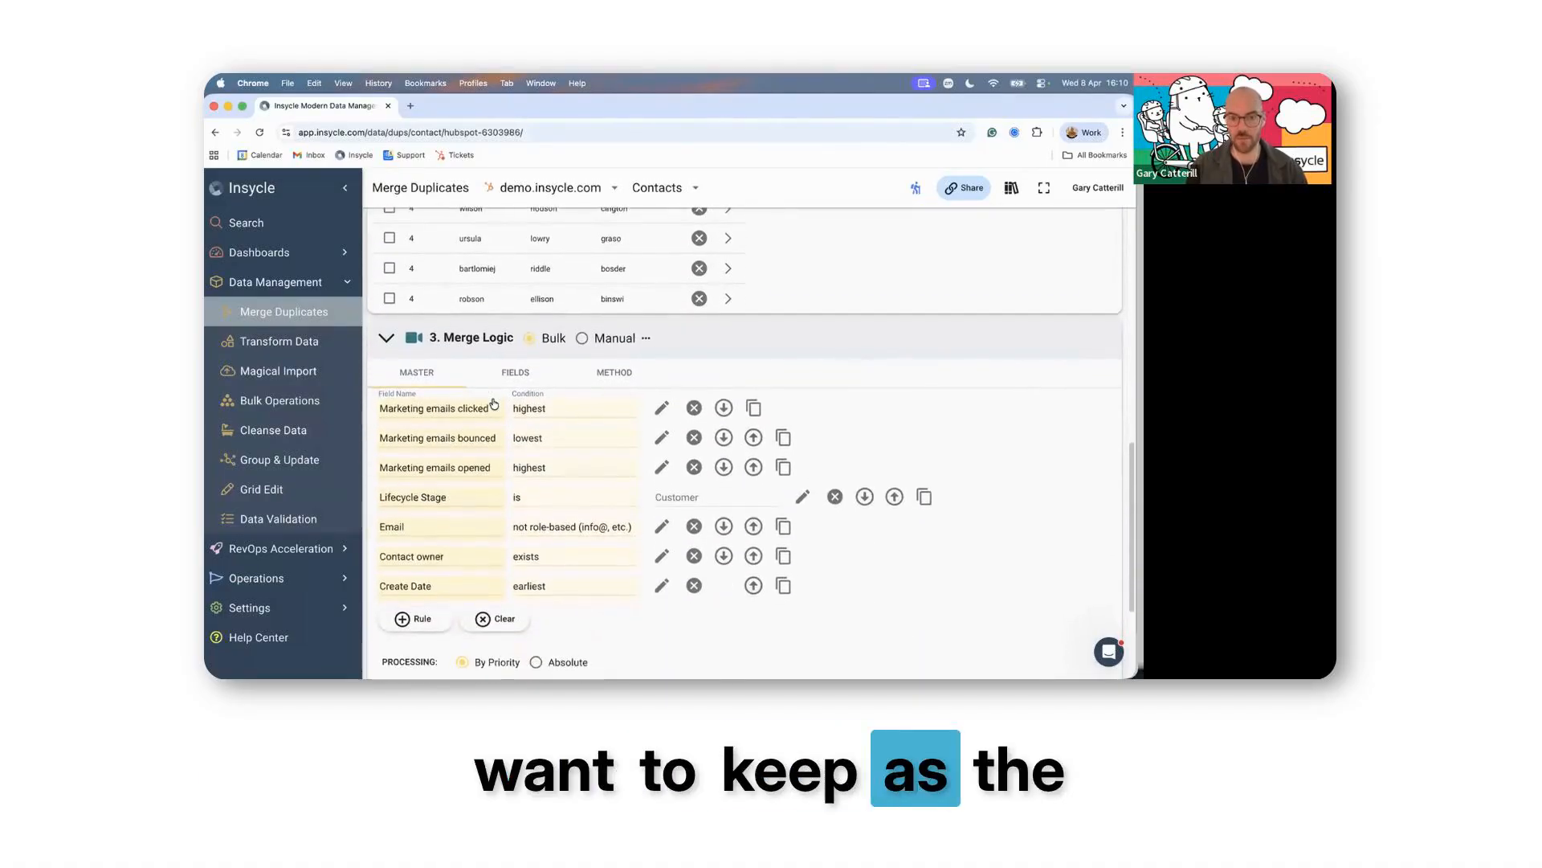
scroll(494, 403, down, 1)
click(507, 376)
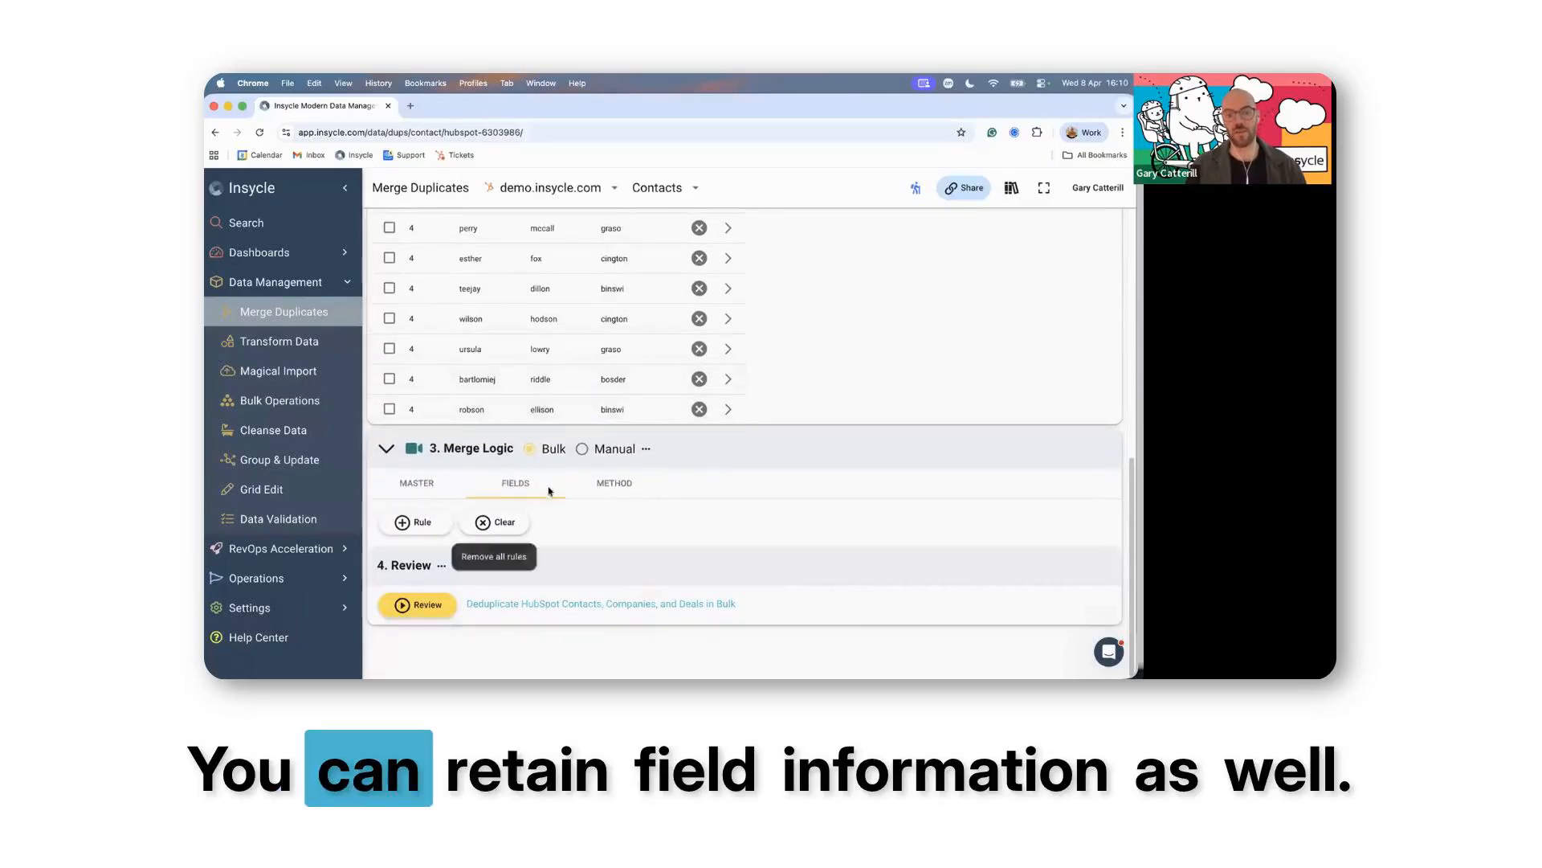
click(437, 488)
scroll(465, 489, down, 3)
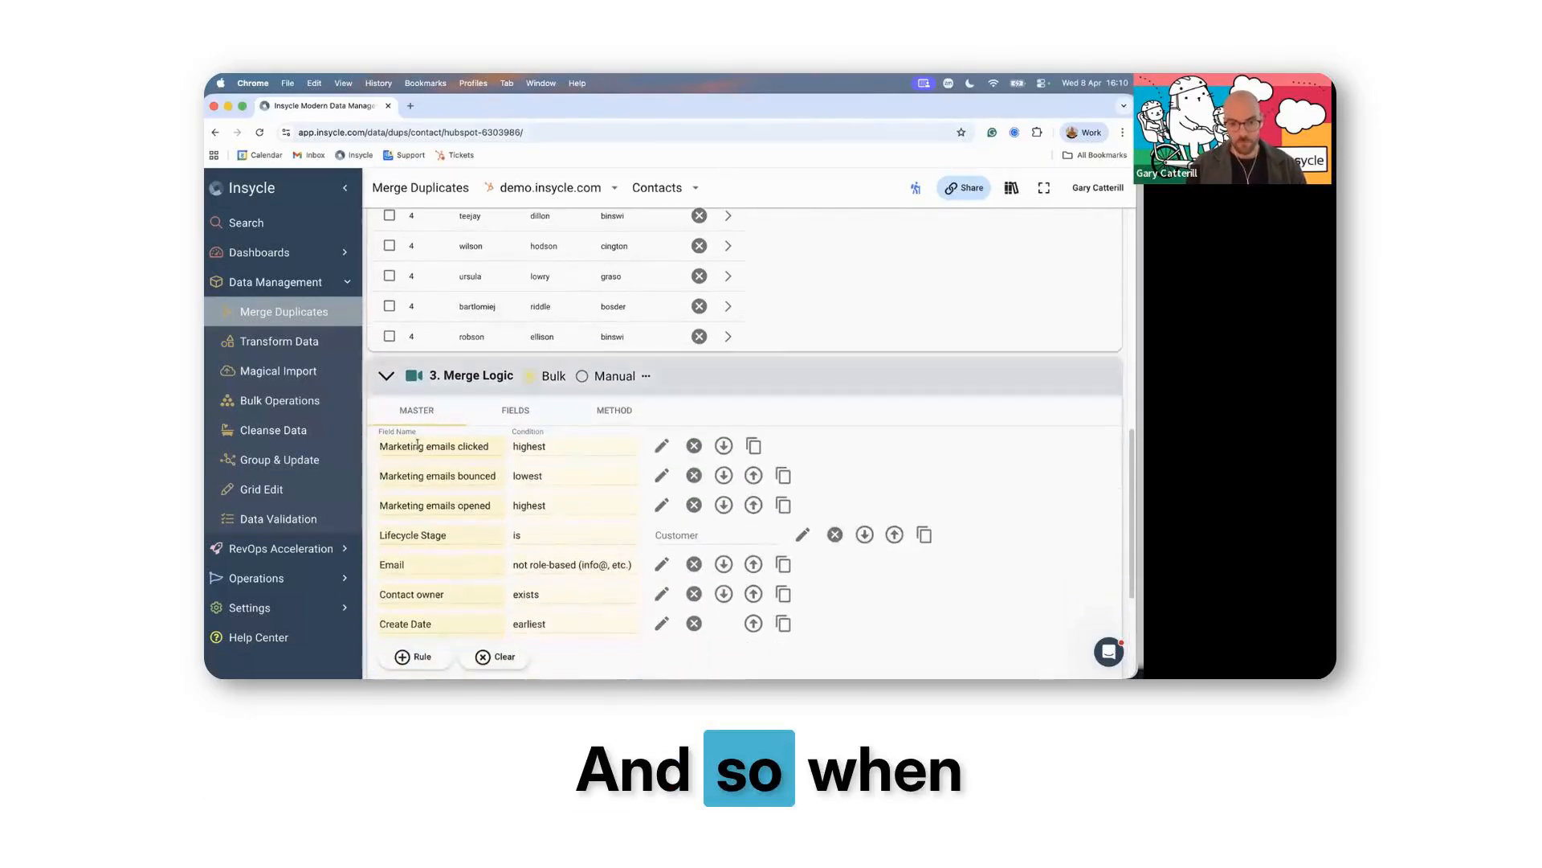
scroll(424, 434, down, 2)
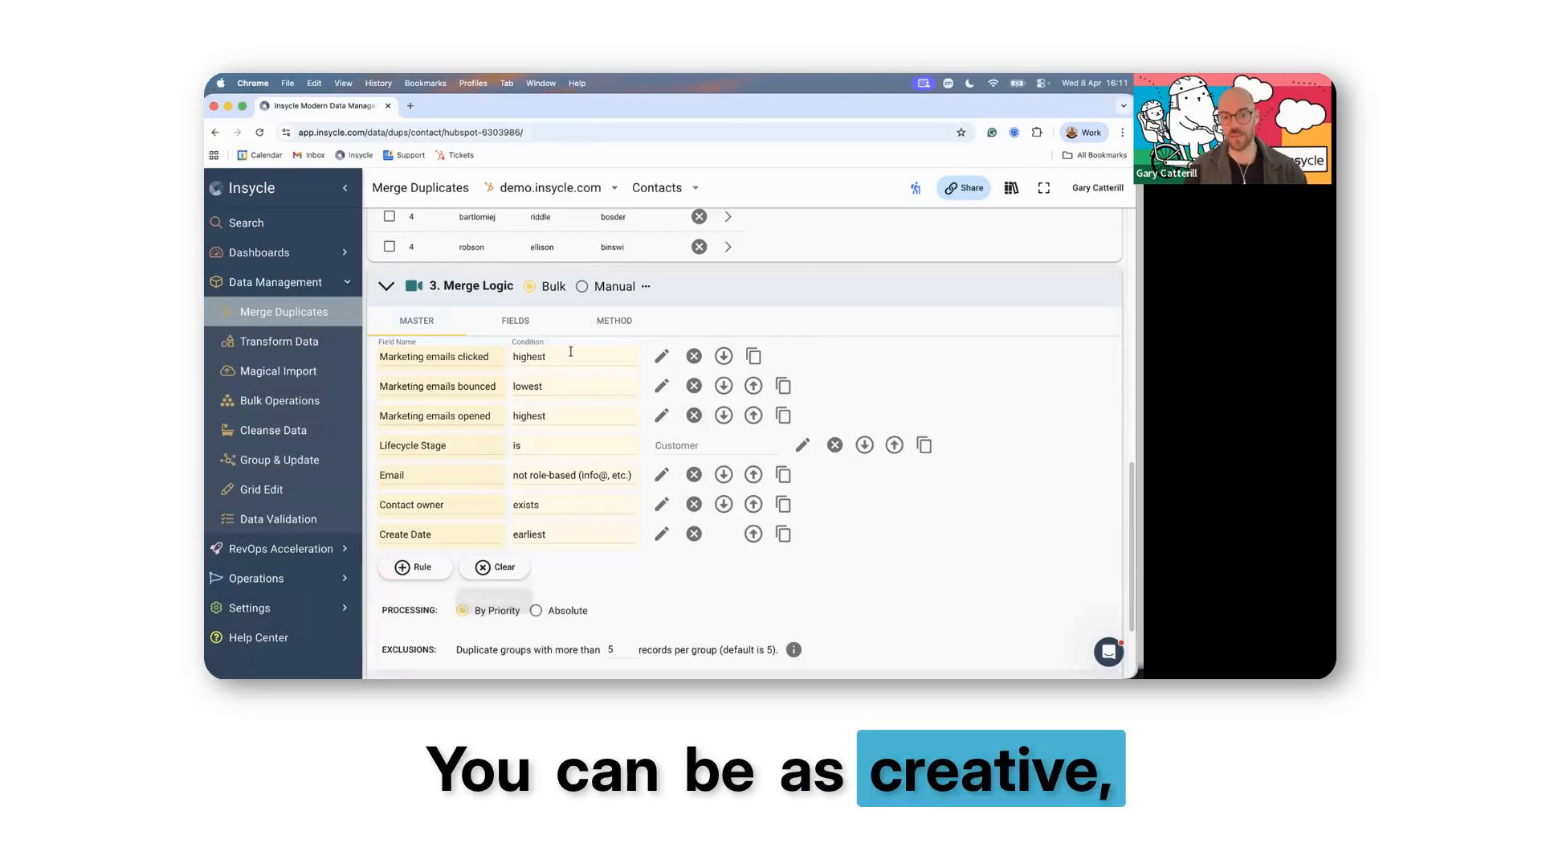
- Remove the Contact owner, Email, Lifecycle Stage and three marketing email rules from the master record rules, keeping only Create Date
click(694, 503)
click(694, 474)
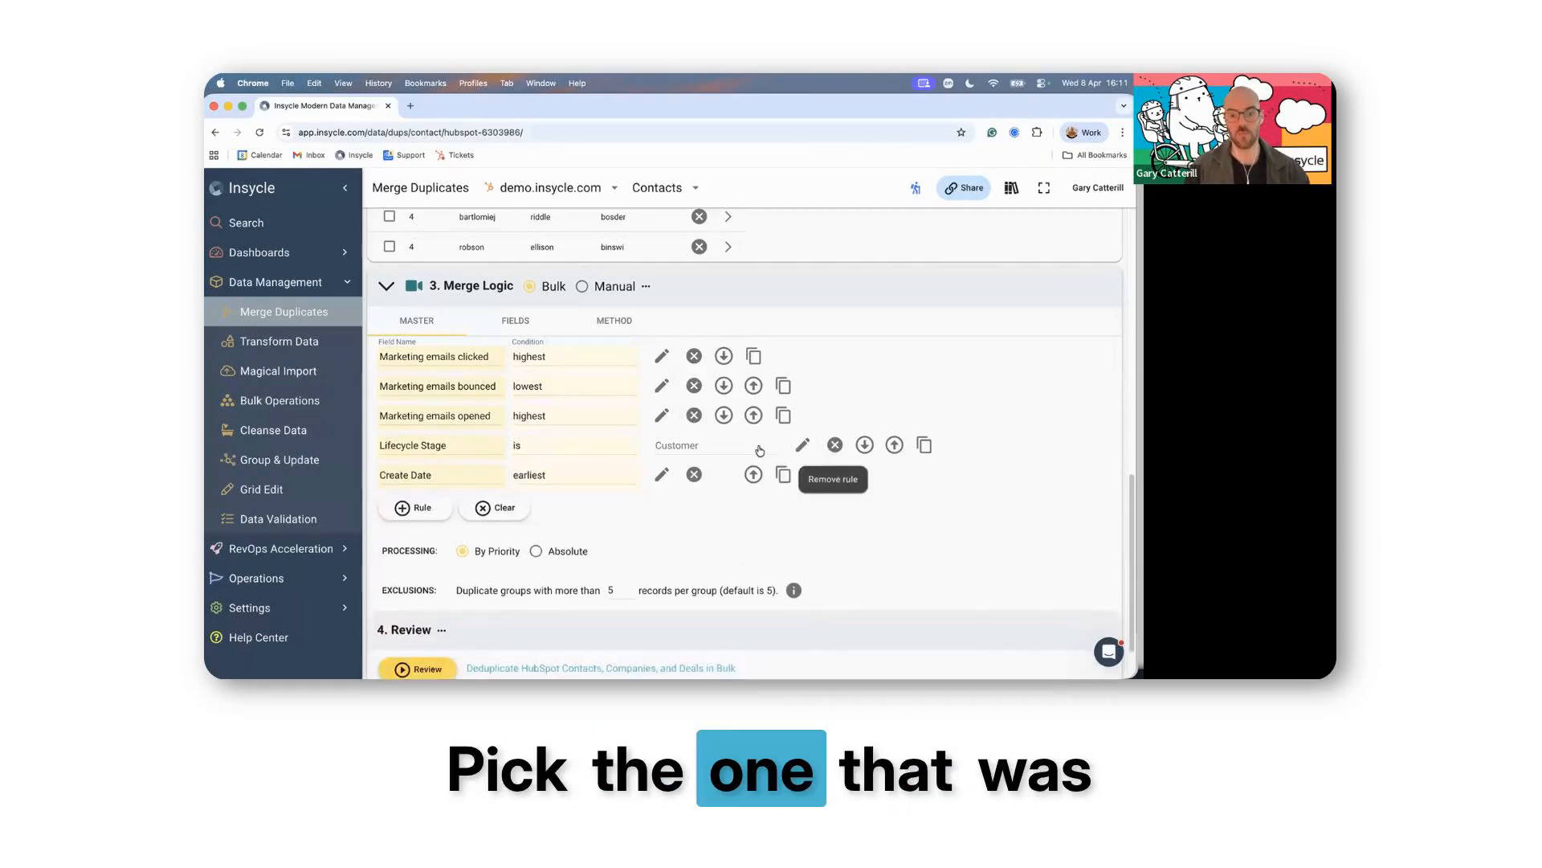
click(835, 444)
click(694, 415)
click(694, 403)
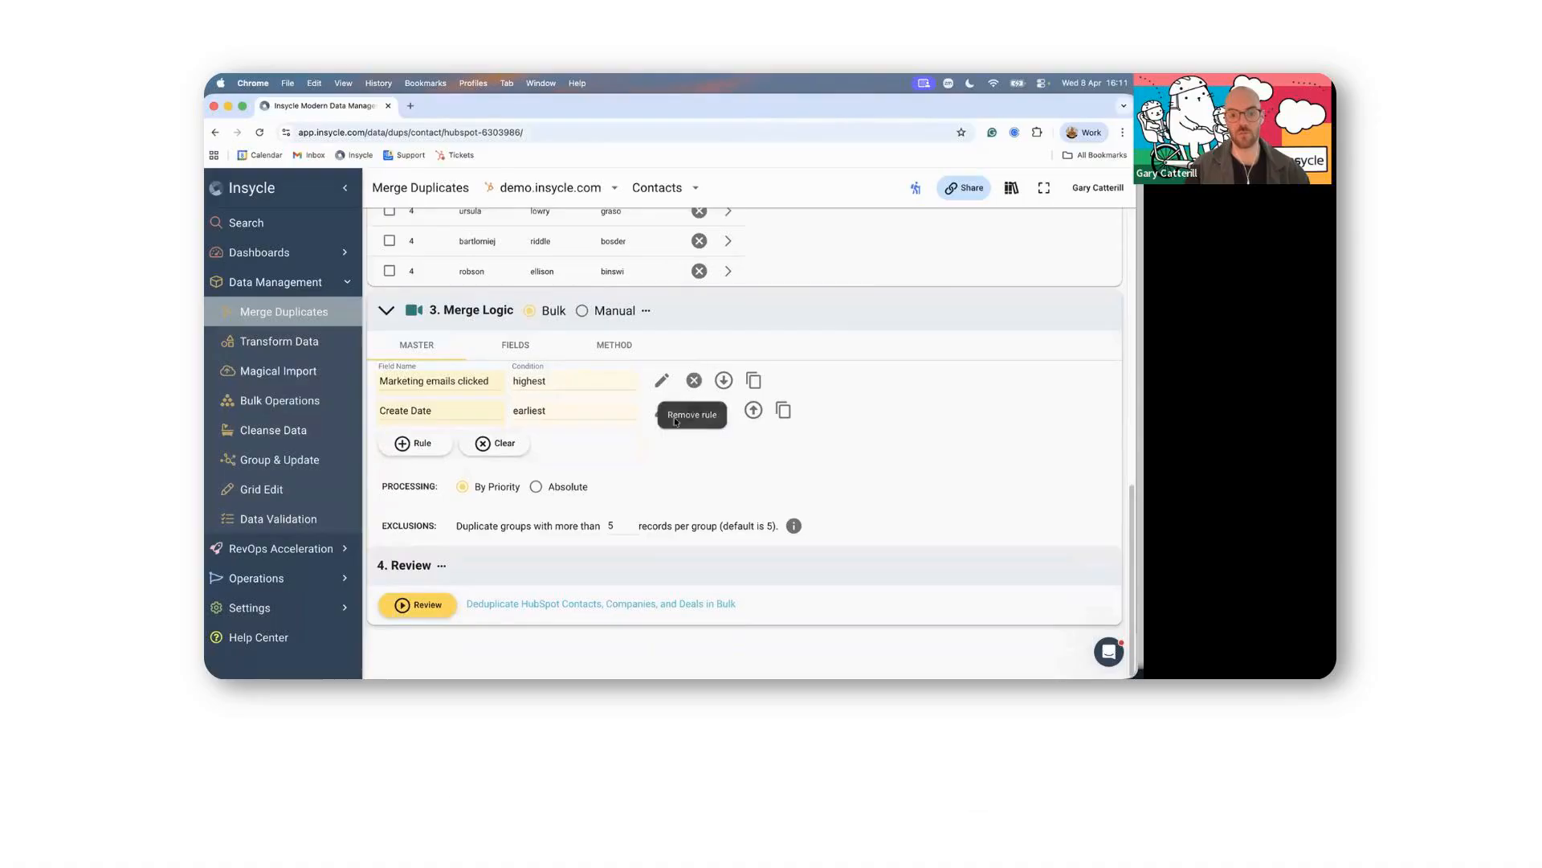
click(694, 411)
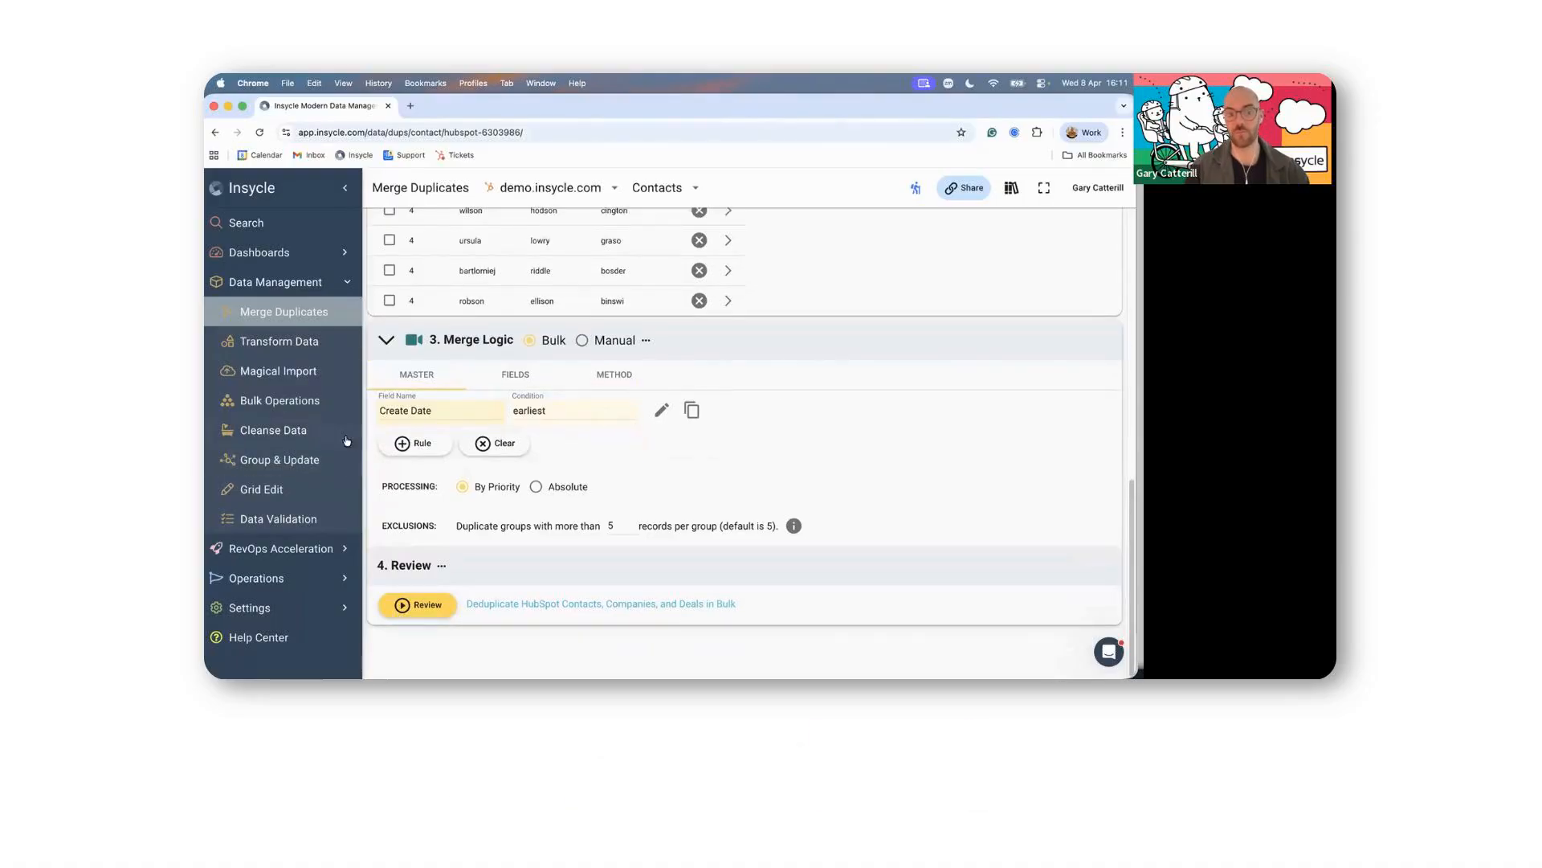
- Add a second master record rule that picks the record with the lowest Record ID
click(427, 442)
click(417, 412)
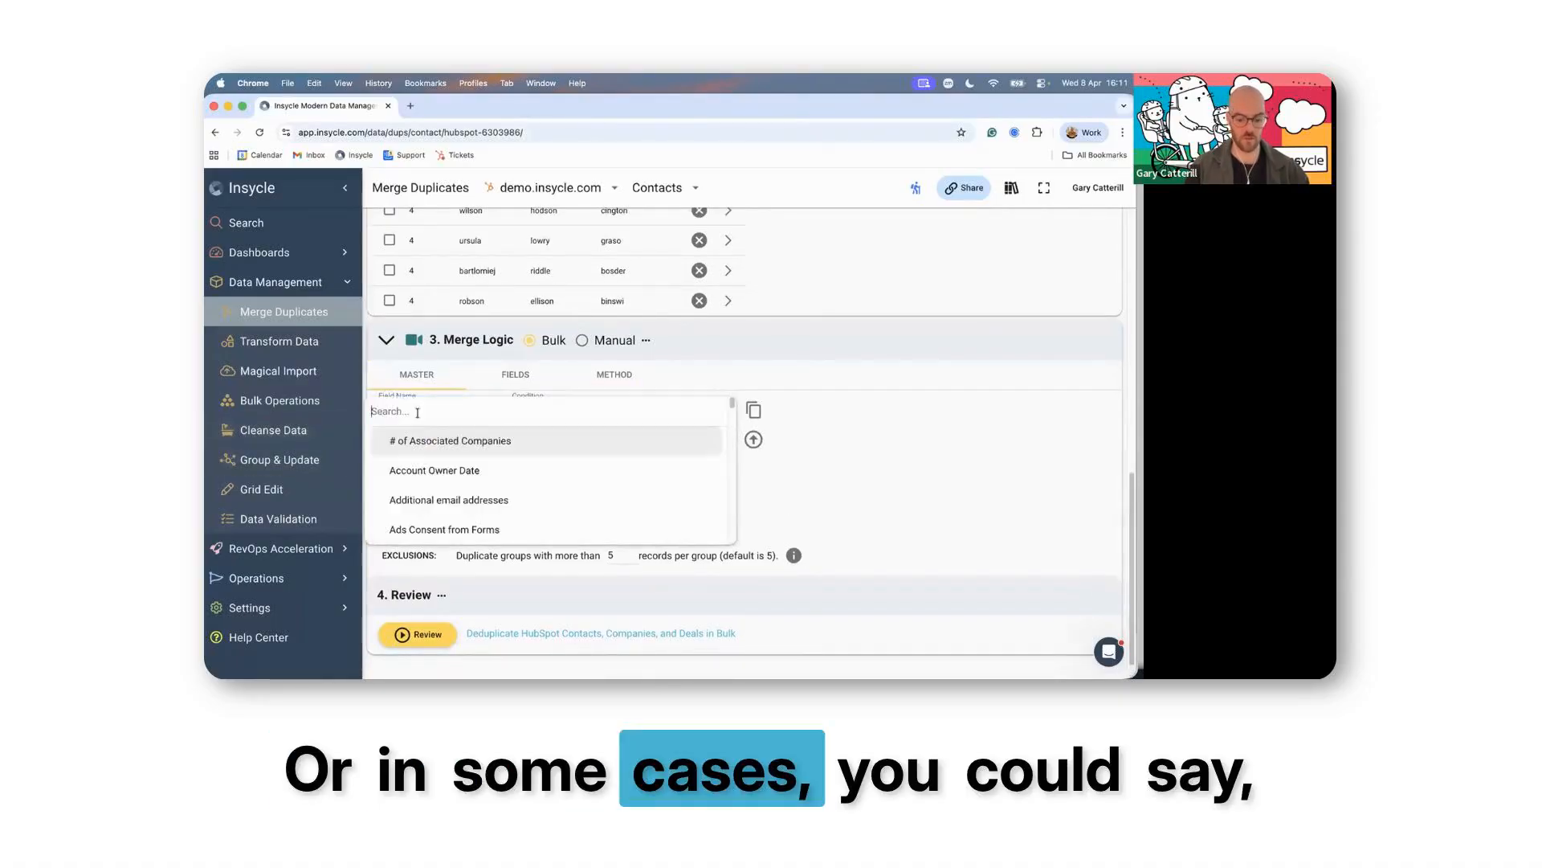
text(record)
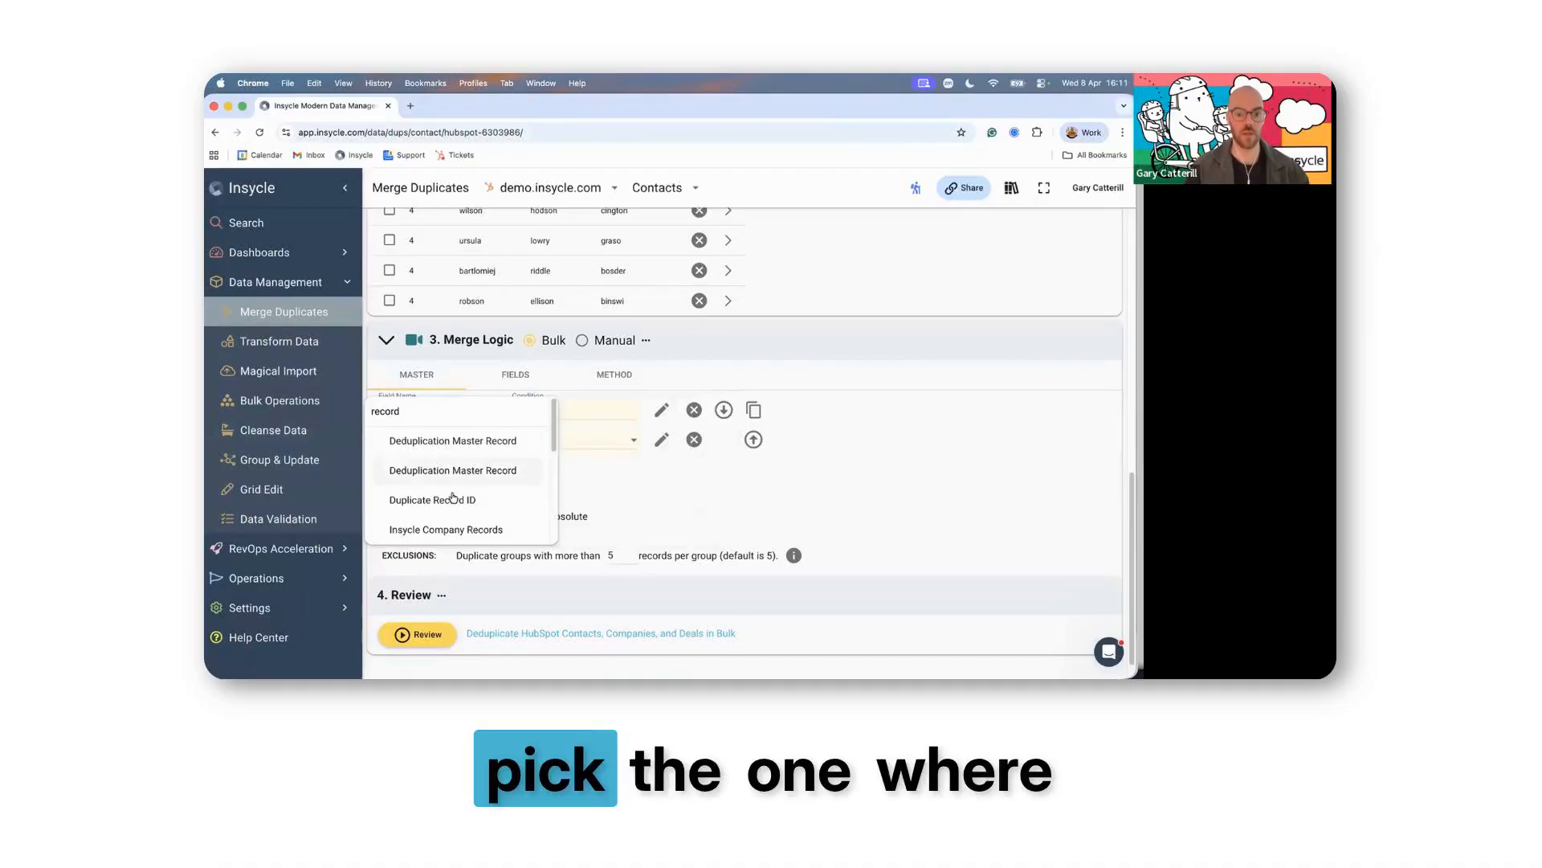
scroll(441, 470, up, 2)
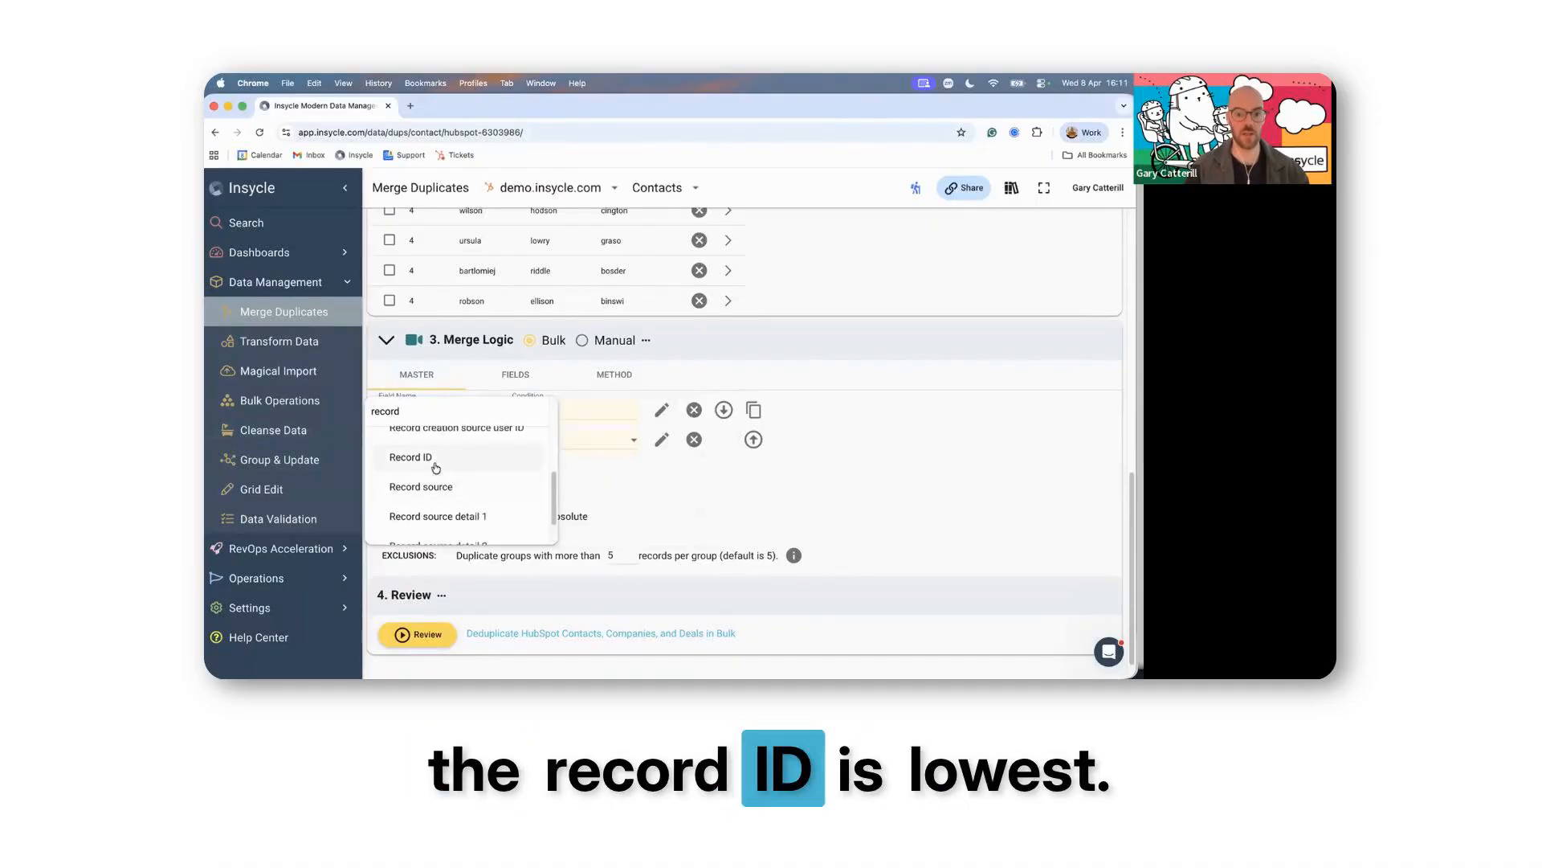
click(537, 440)
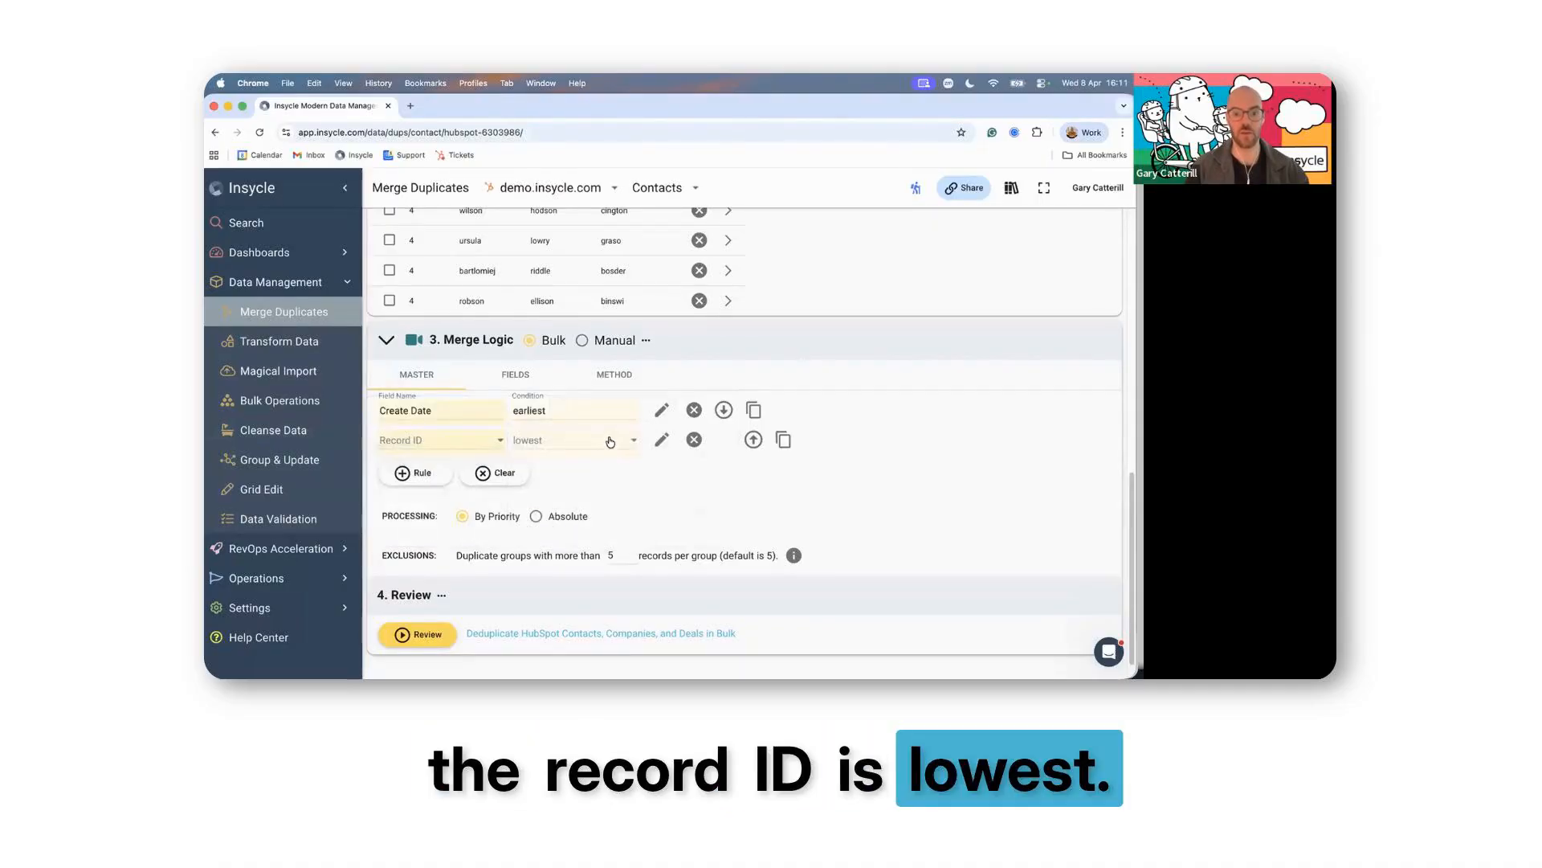
scroll(603, 438, up, 5)
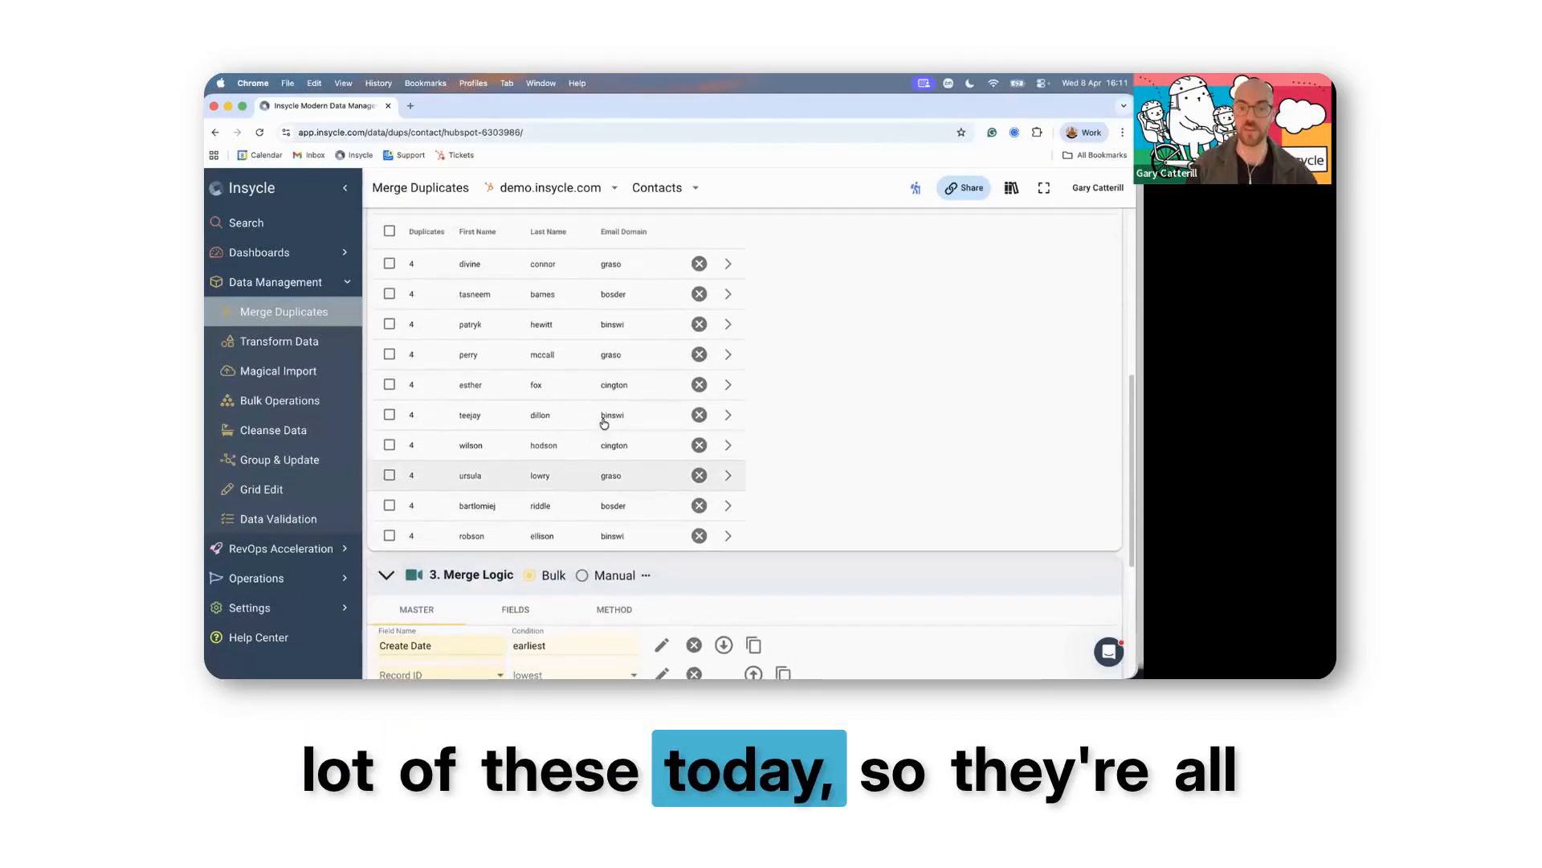
scroll(604, 422, down, 4)
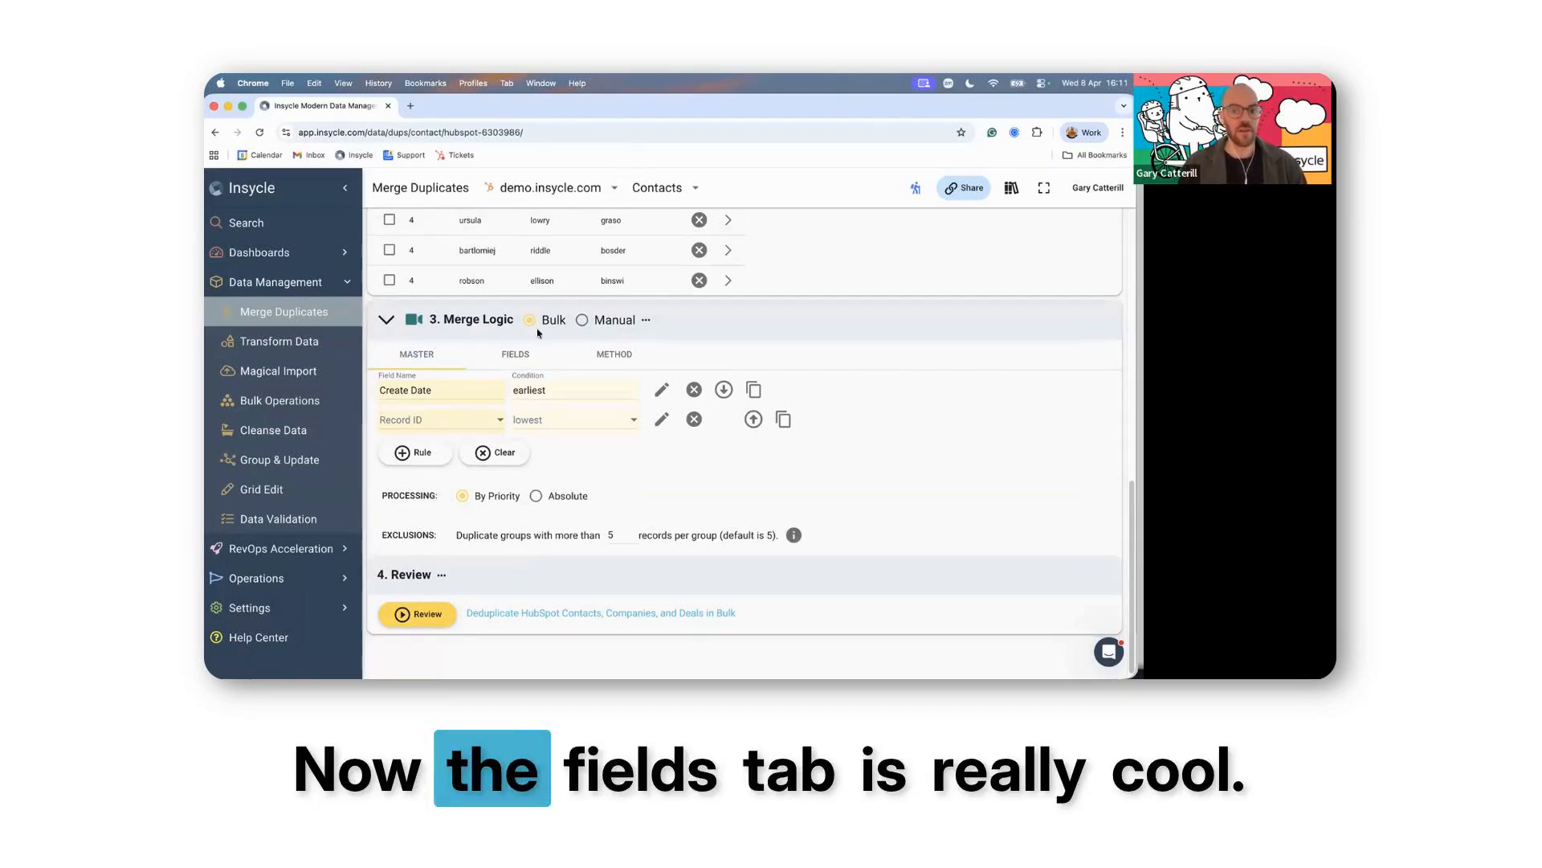
- Add a blank field rule to the merge logic for controlling which values are retained
click(518, 353)
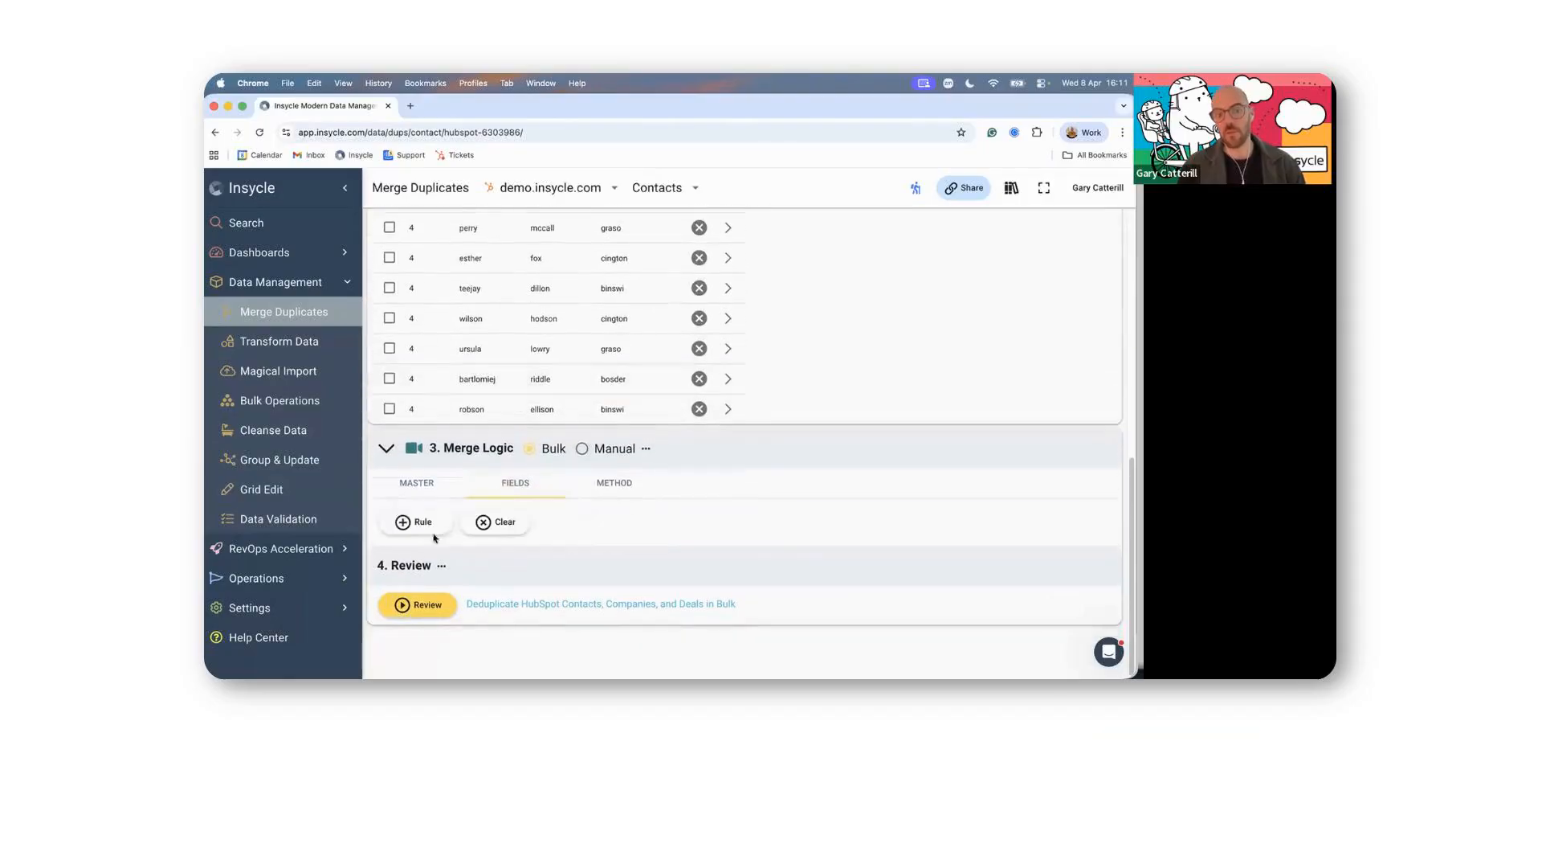
click(419, 484)
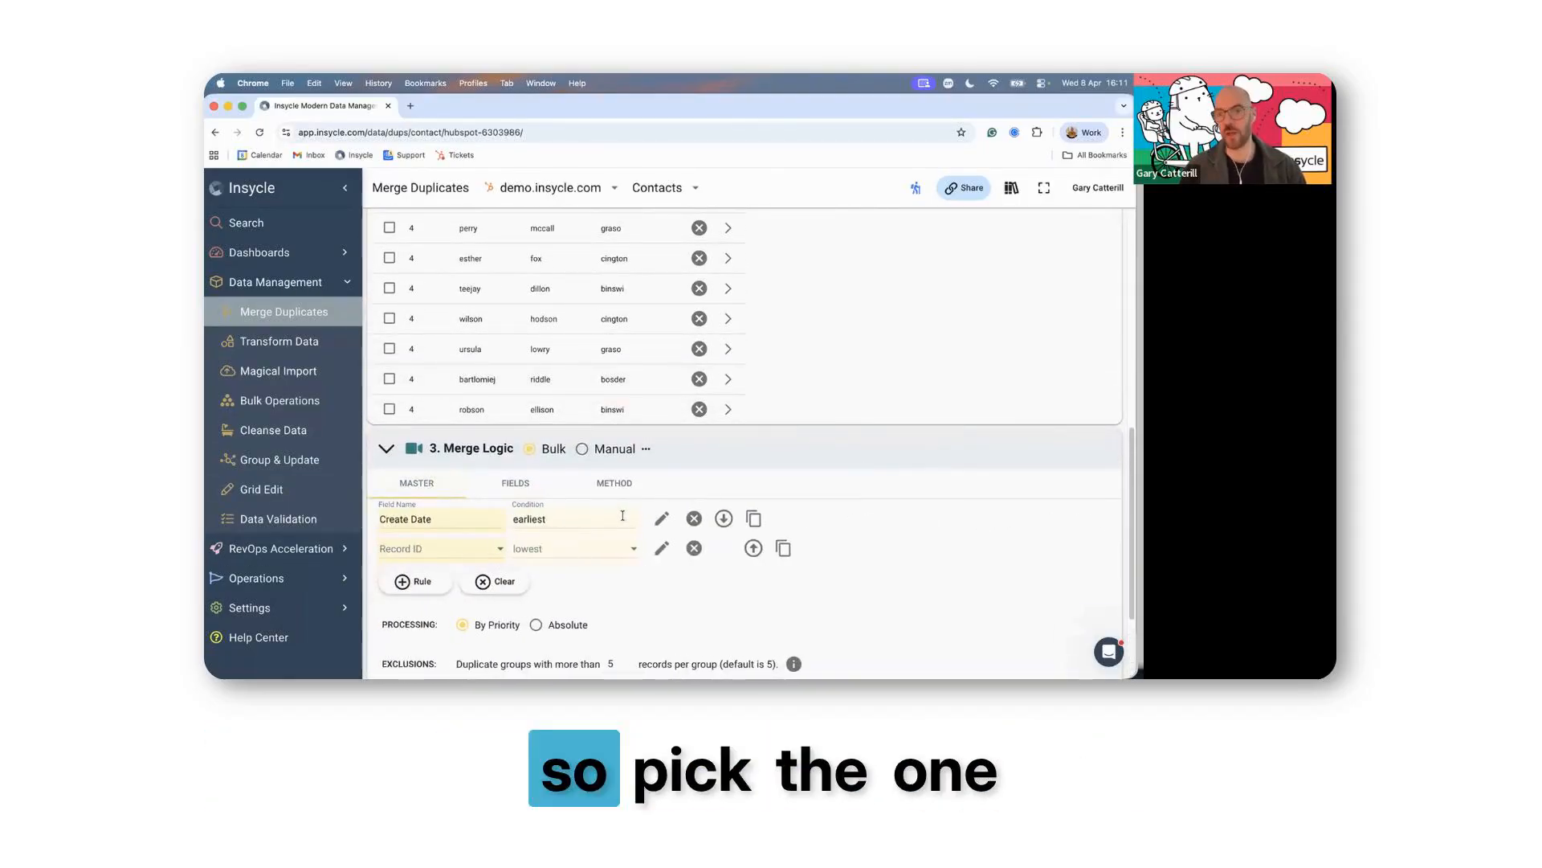
click(512, 486)
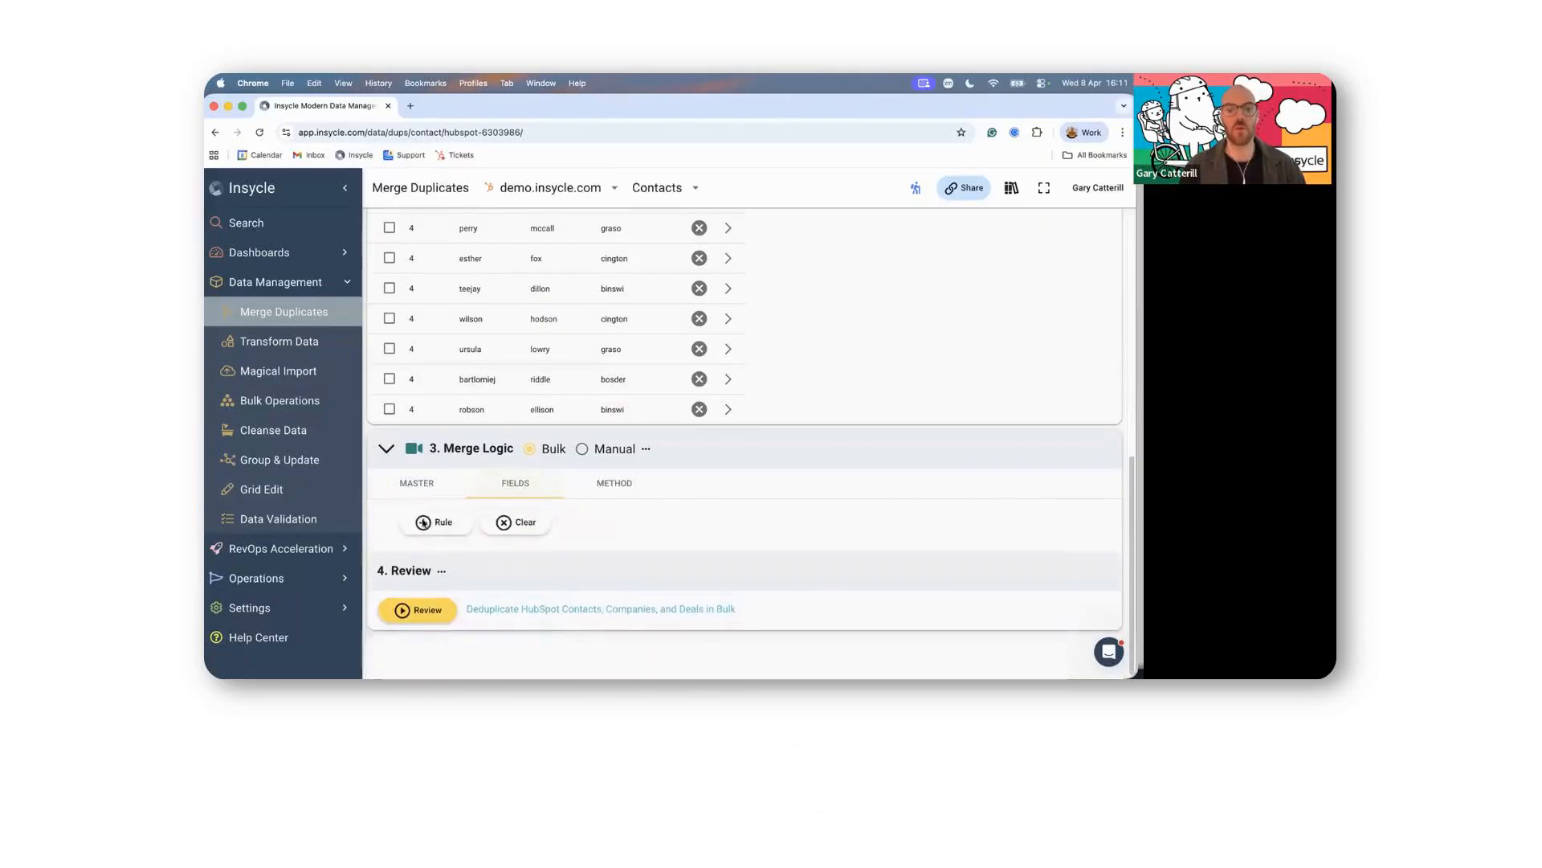
click(424, 522)
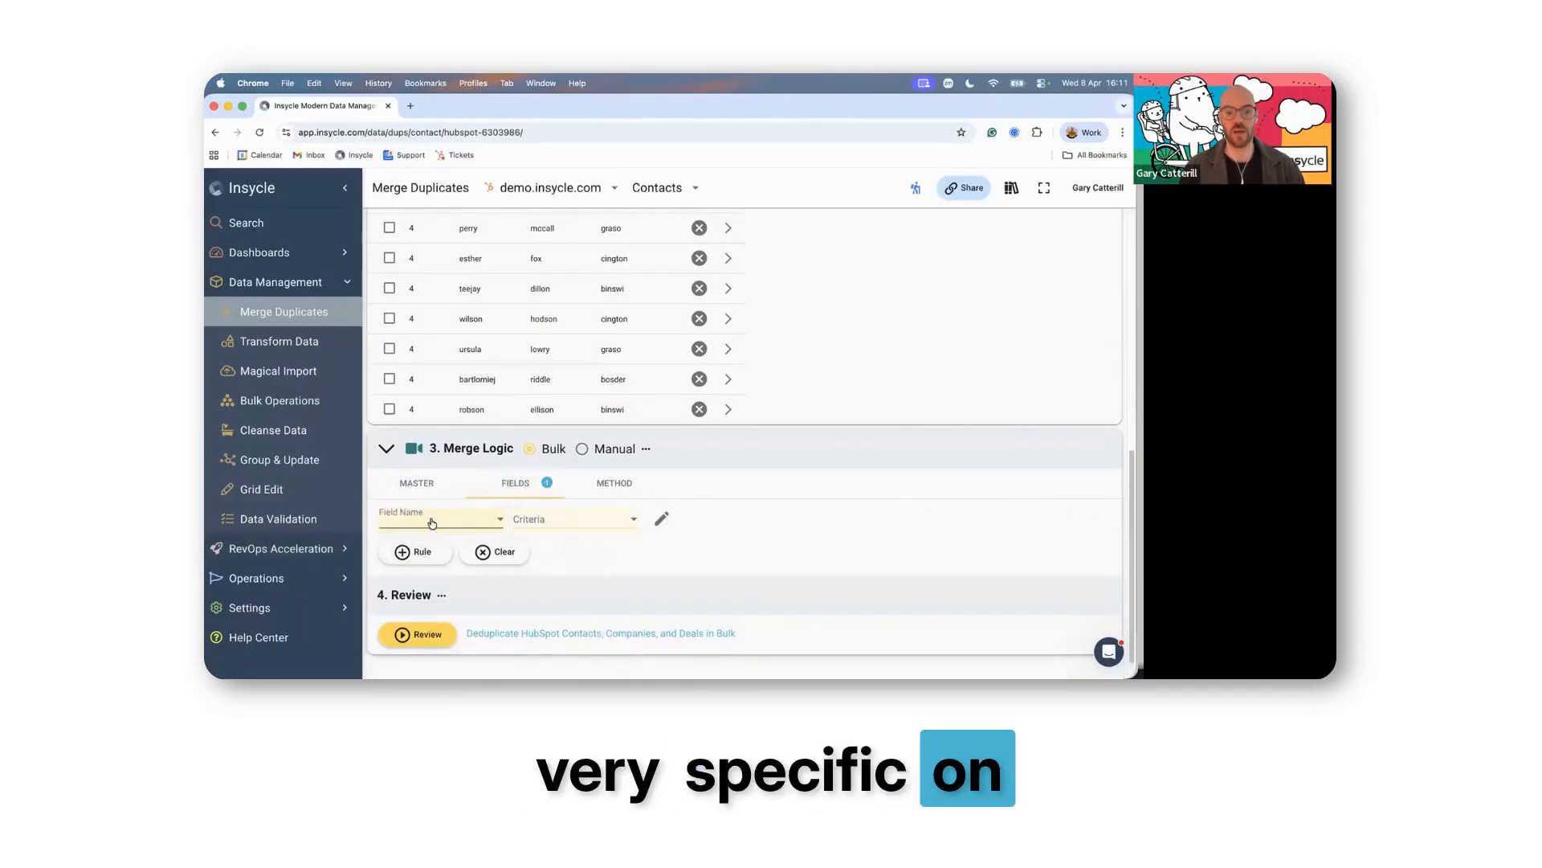
click(432, 521)
text(email)
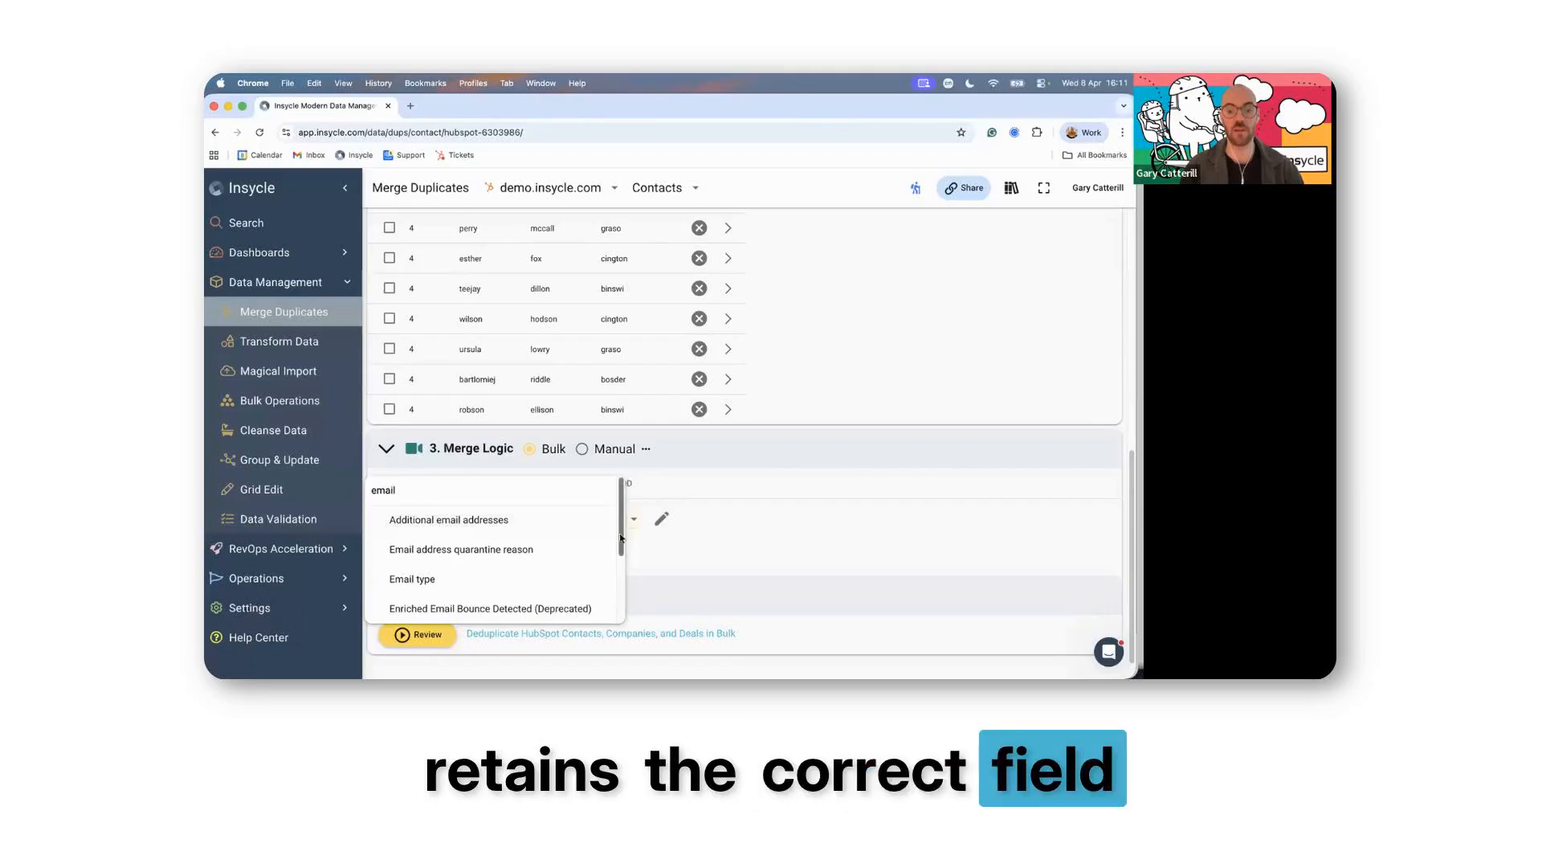
drag(620, 523, 622, 604)
drag(620, 550, 620, 491)
scroll(453, 536, down, 5)
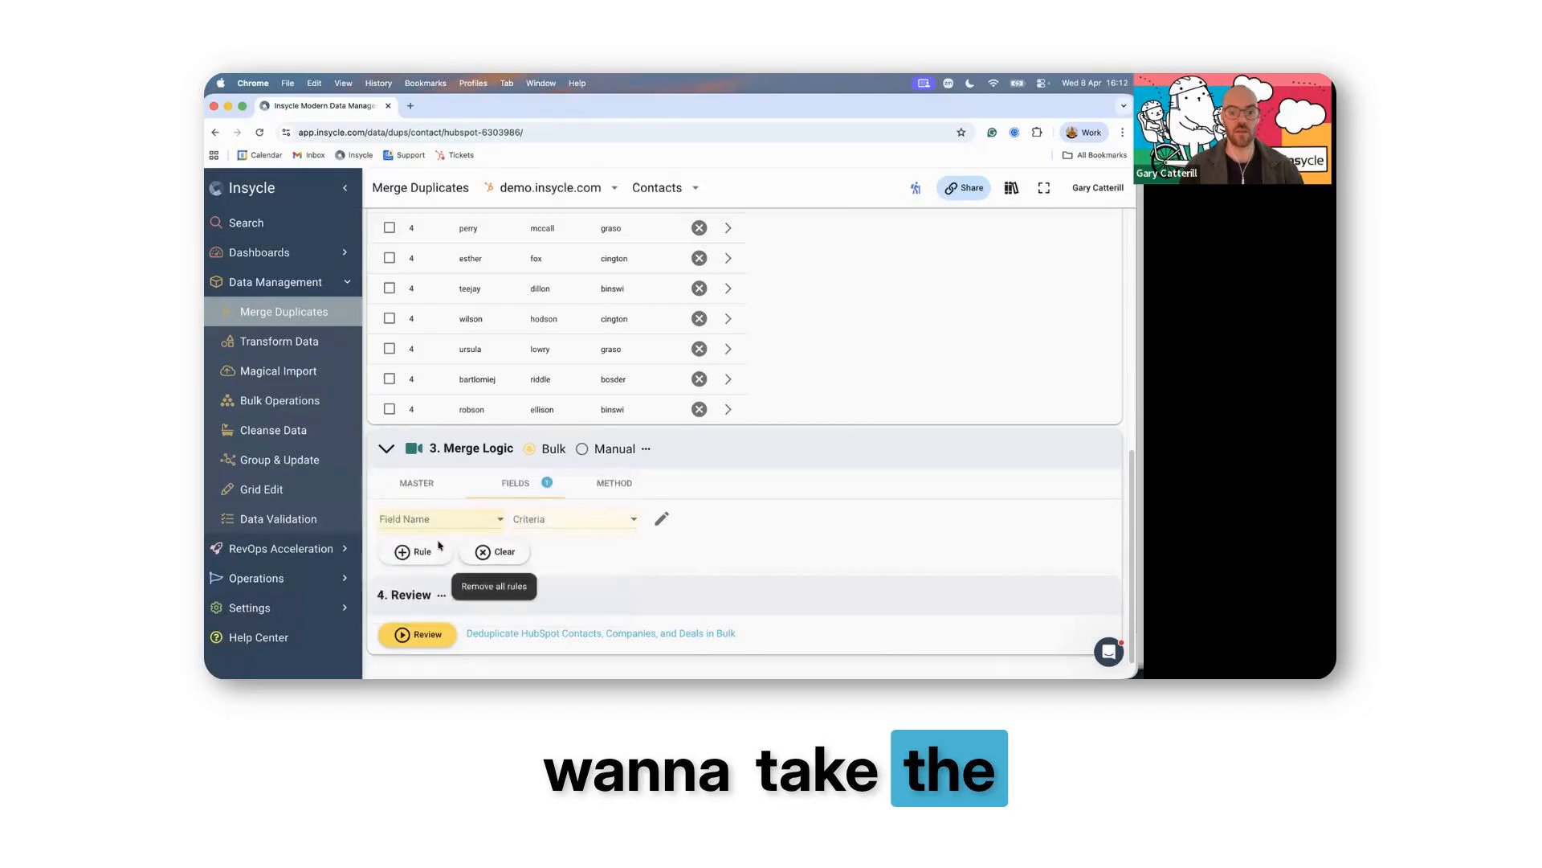
- Search the available fields for email and assign Work email to the new field rule
click(434, 519)
text(ema)
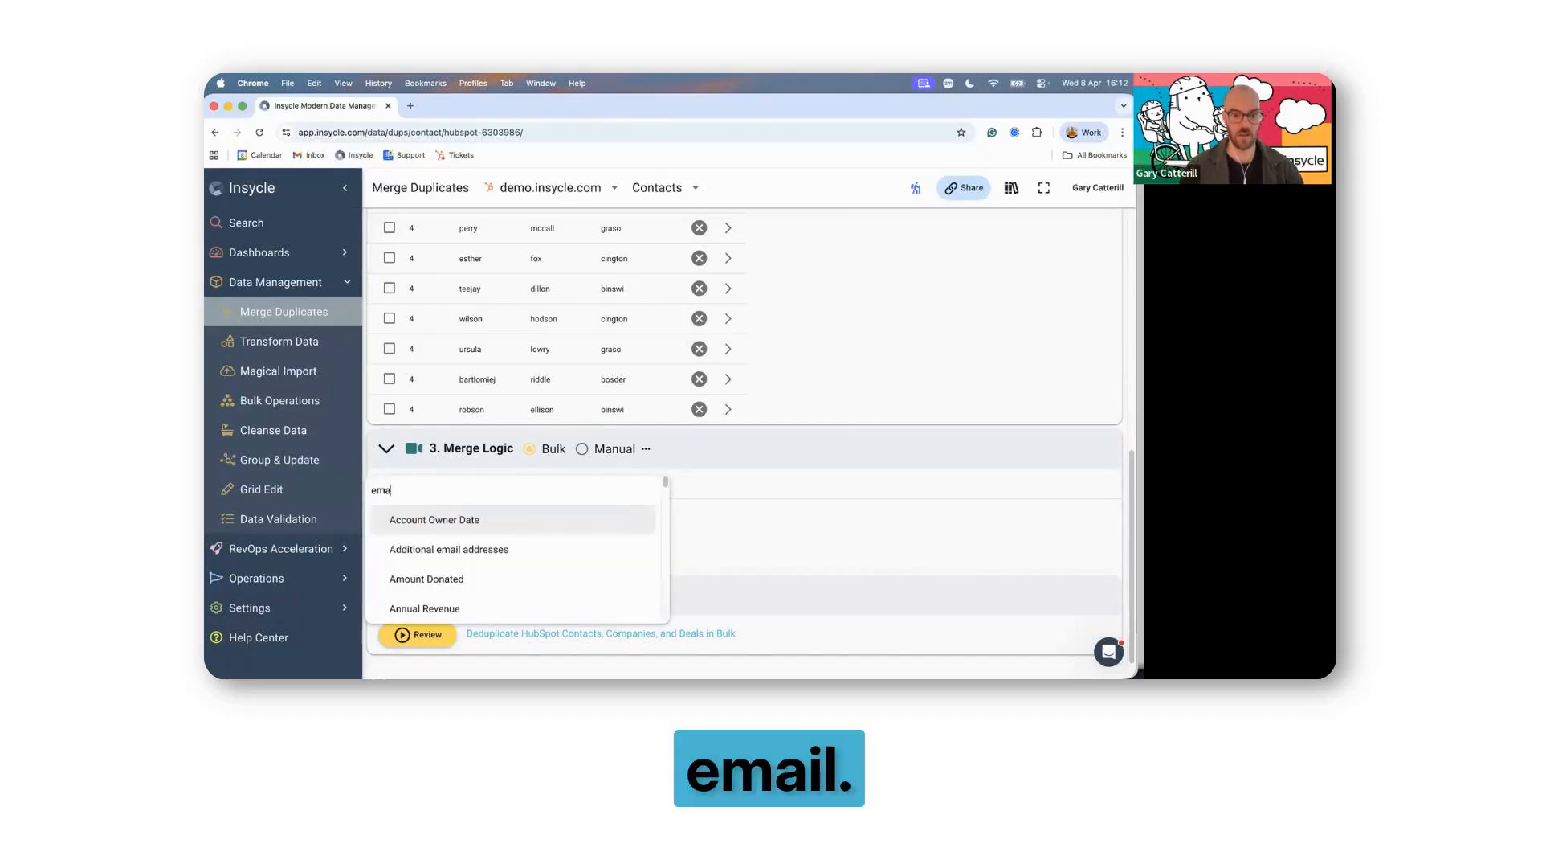
text(il)
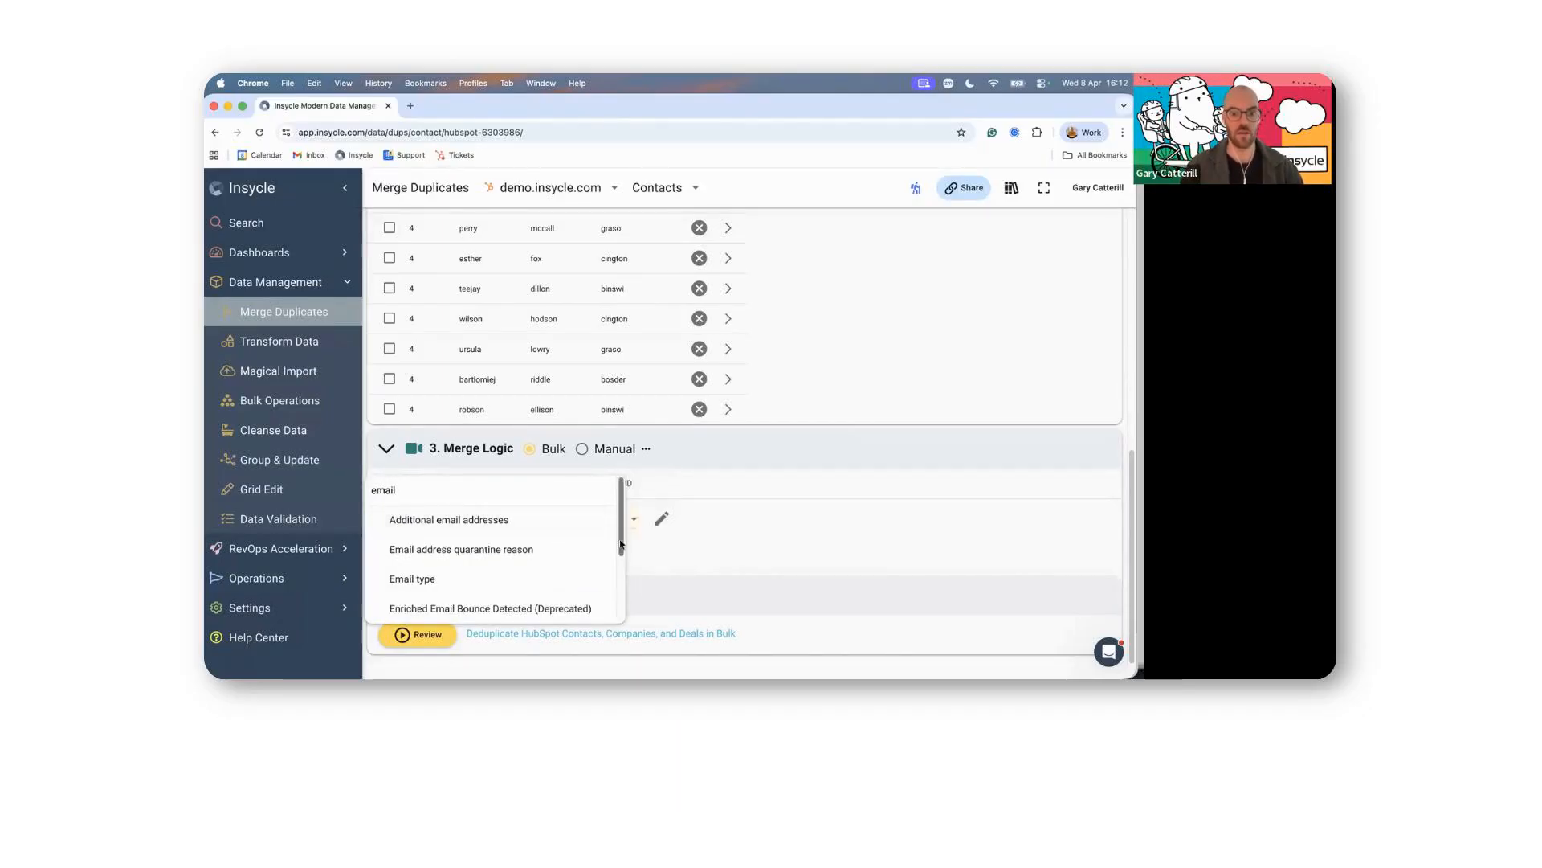
click(601, 603)
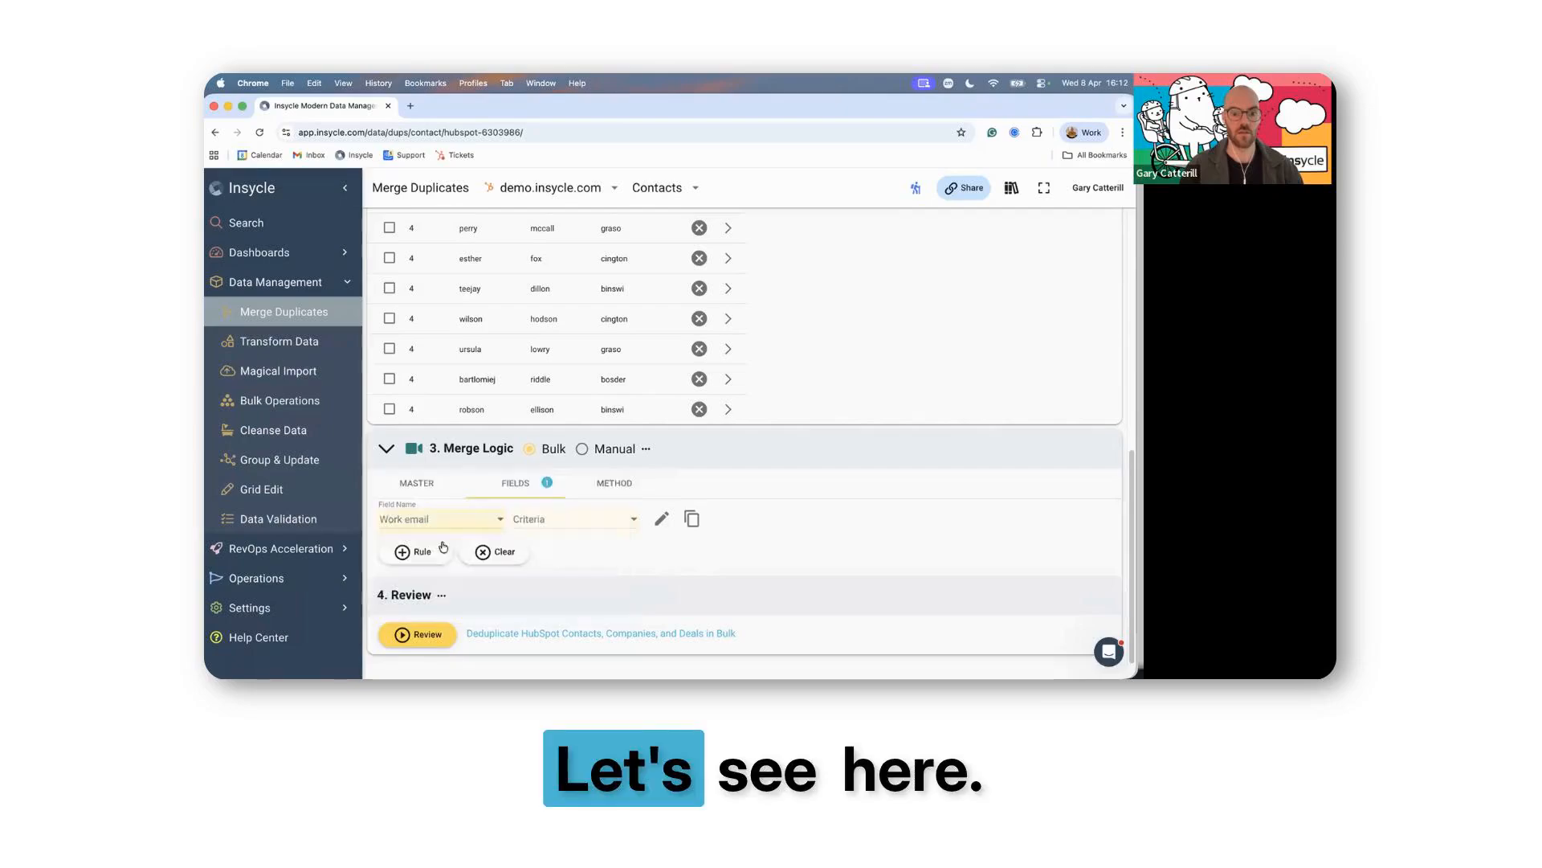
- Take the Work email from the record based on other field value, using the latest Last Modified Date
click(599, 522)
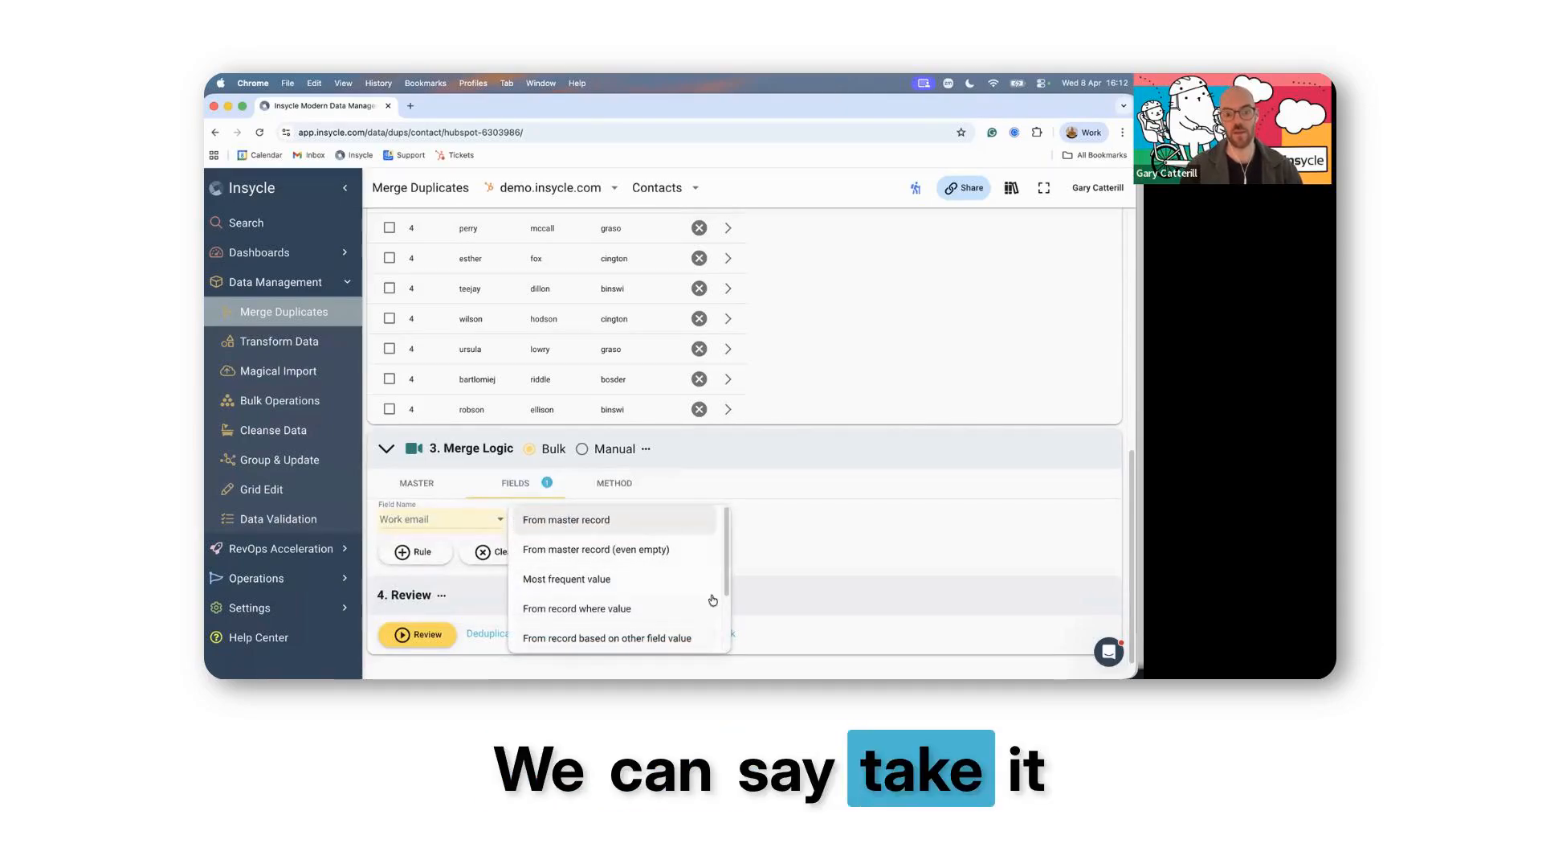
drag(728, 601, 728, 637)
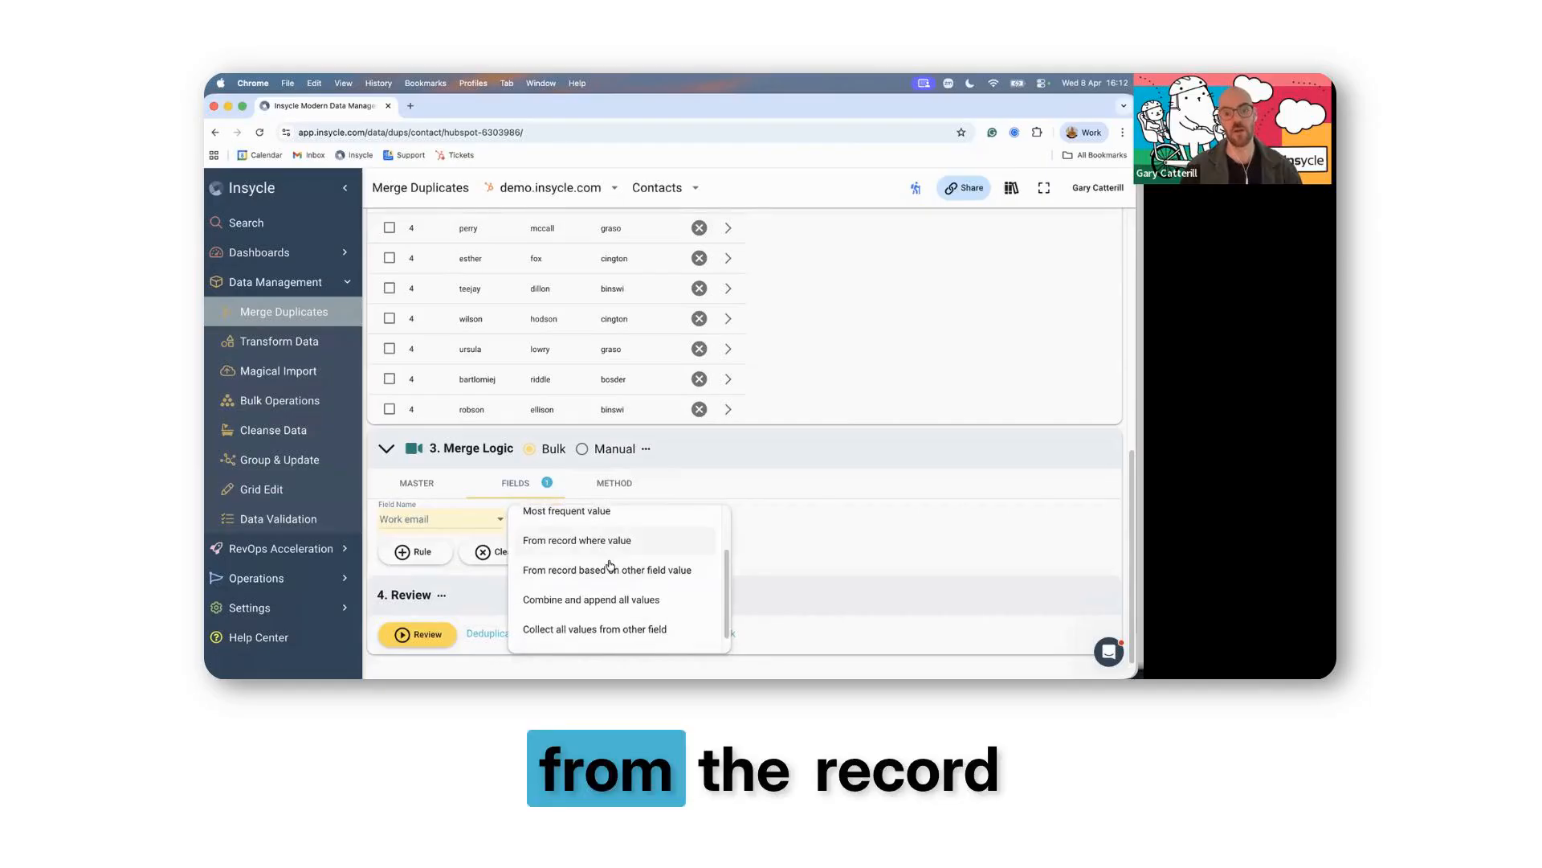
click(667, 568)
click(696, 518)
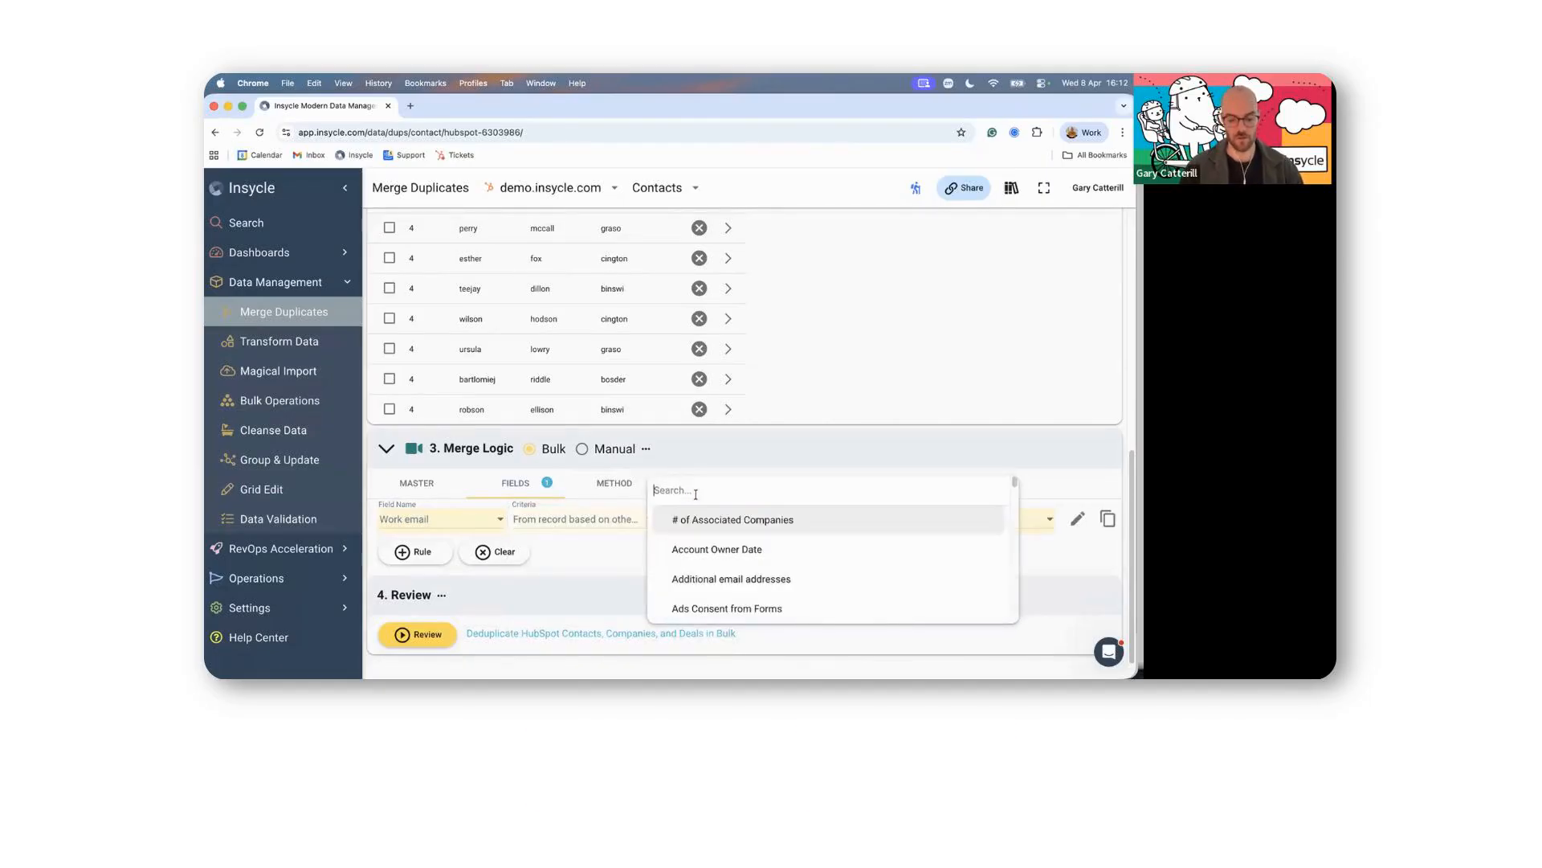
text(last mo)
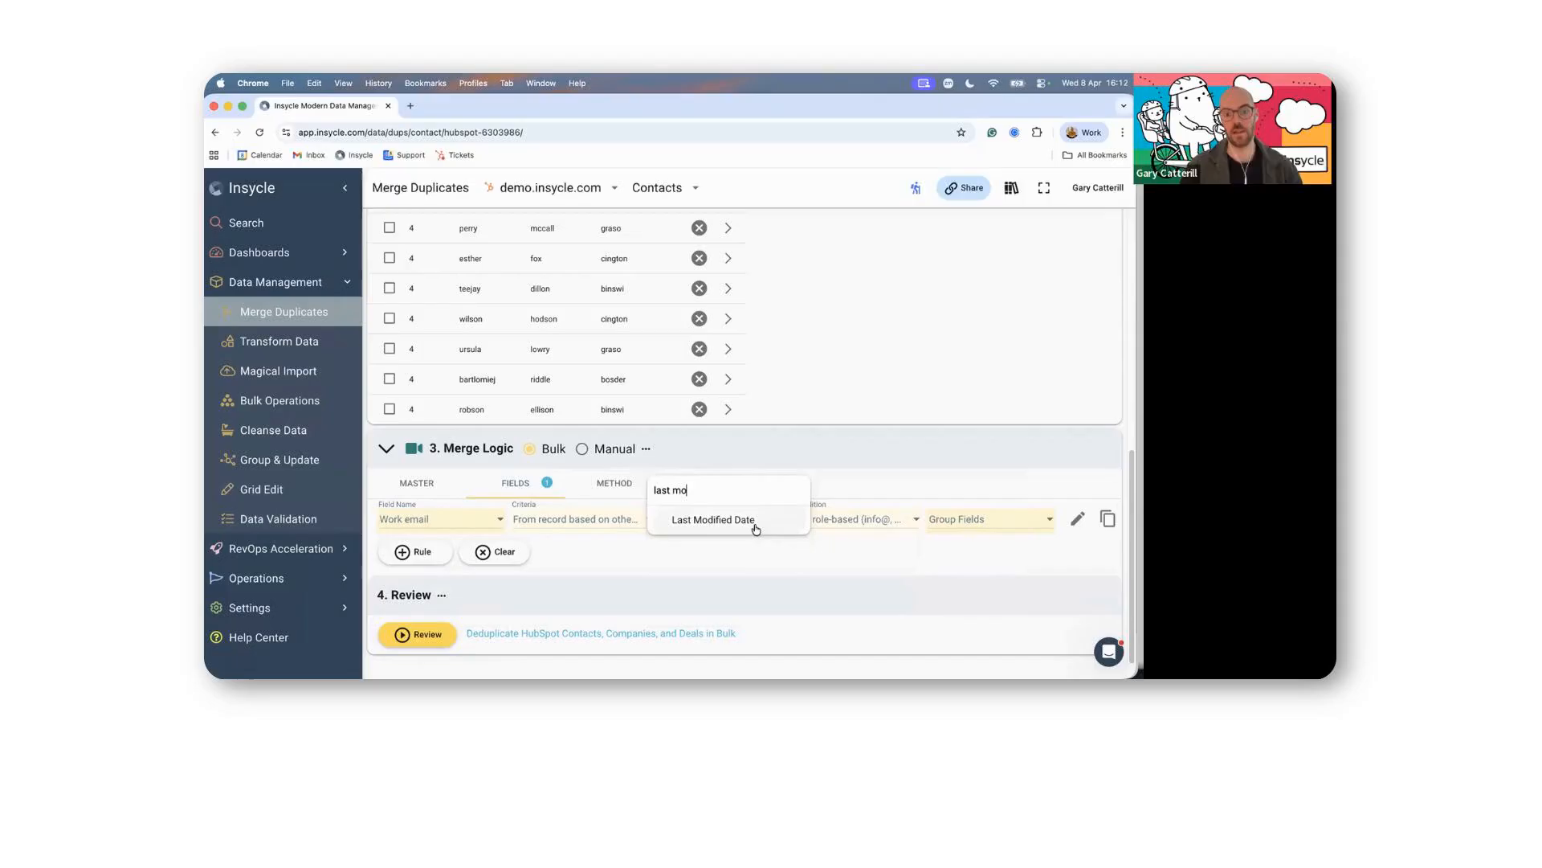
click(755, 521)
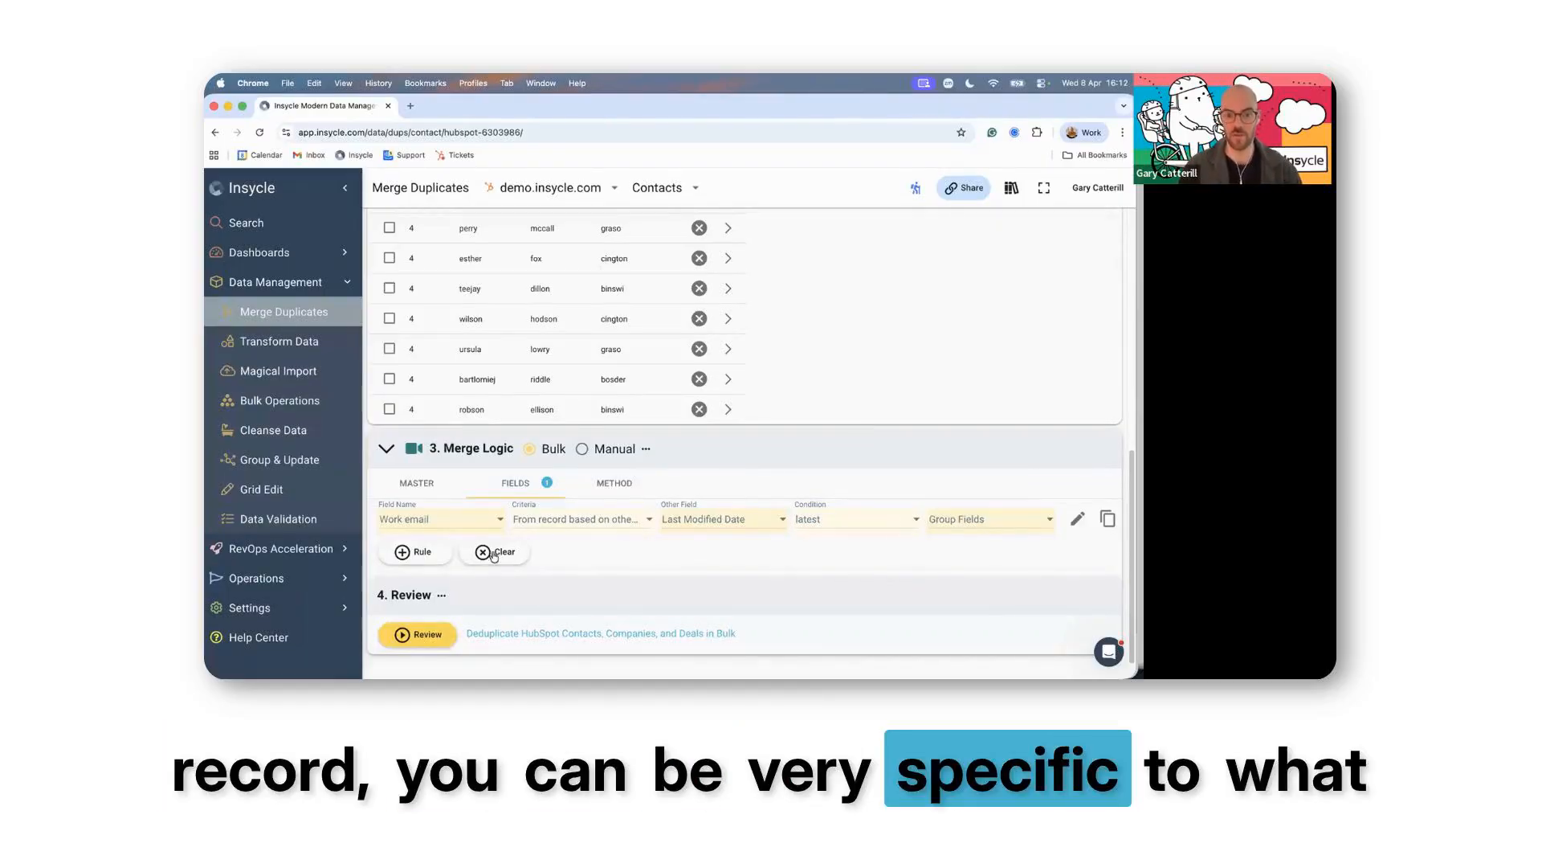
- Add a second field retention rule for the Contact owner field
click(410, 551)
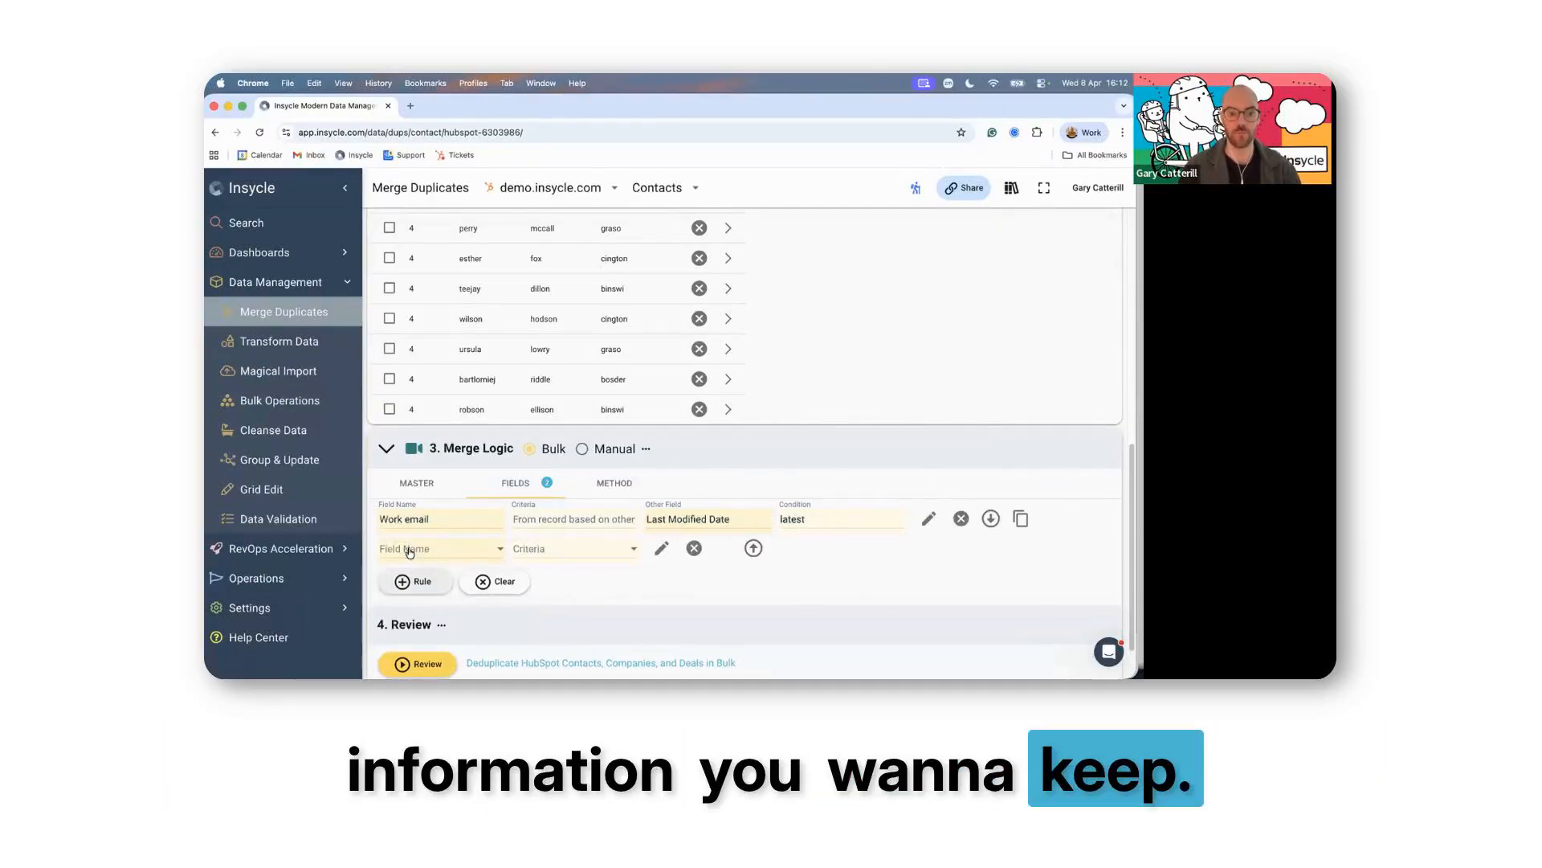
click(410, 551)
text(ownwr)
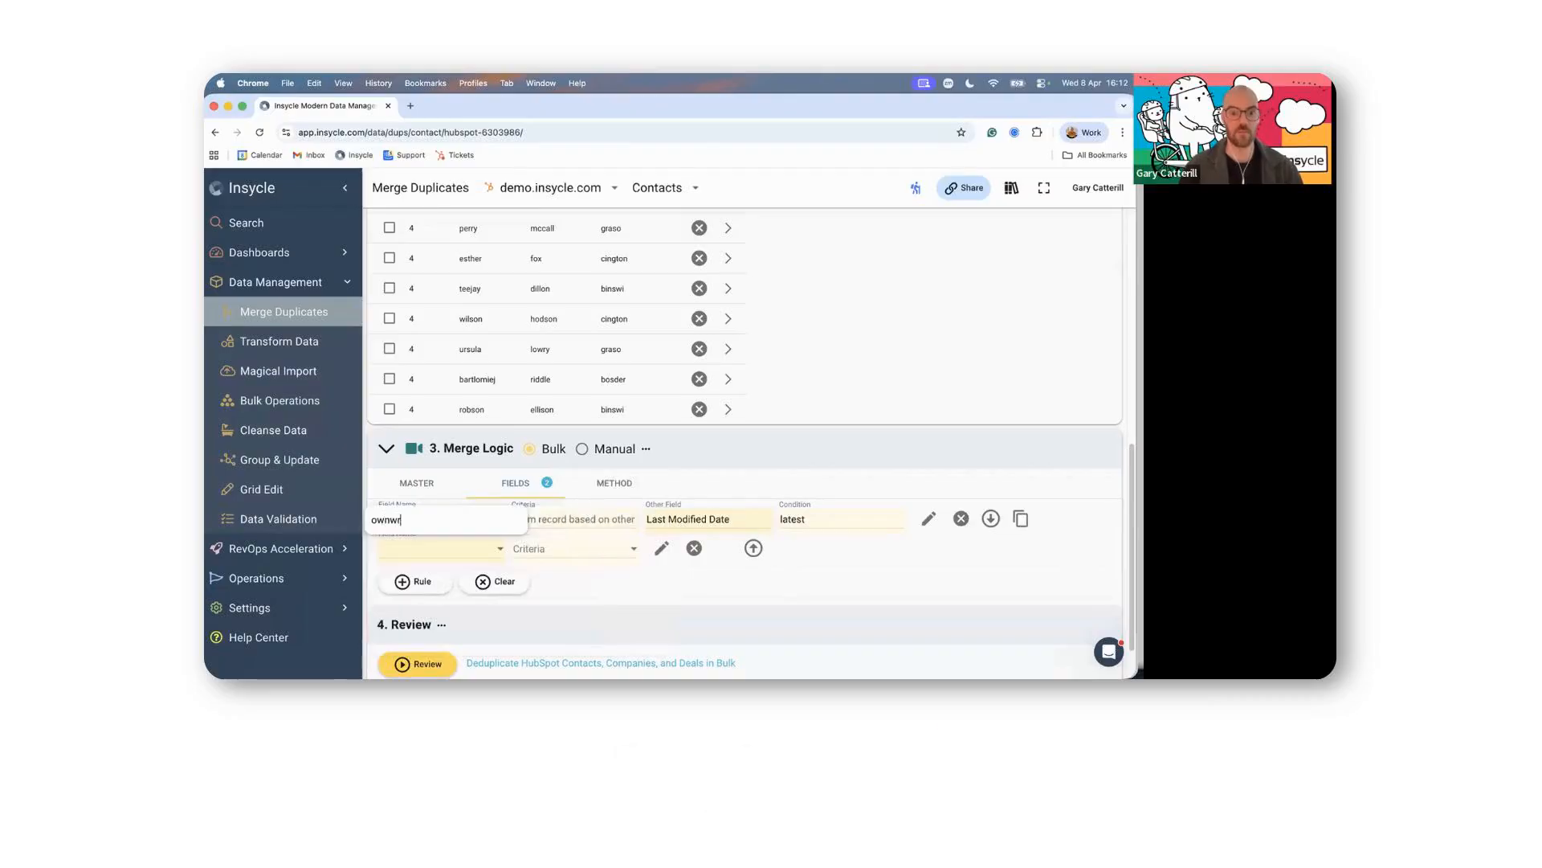
key(BackSpace)
key(BackSpace)
text(er)
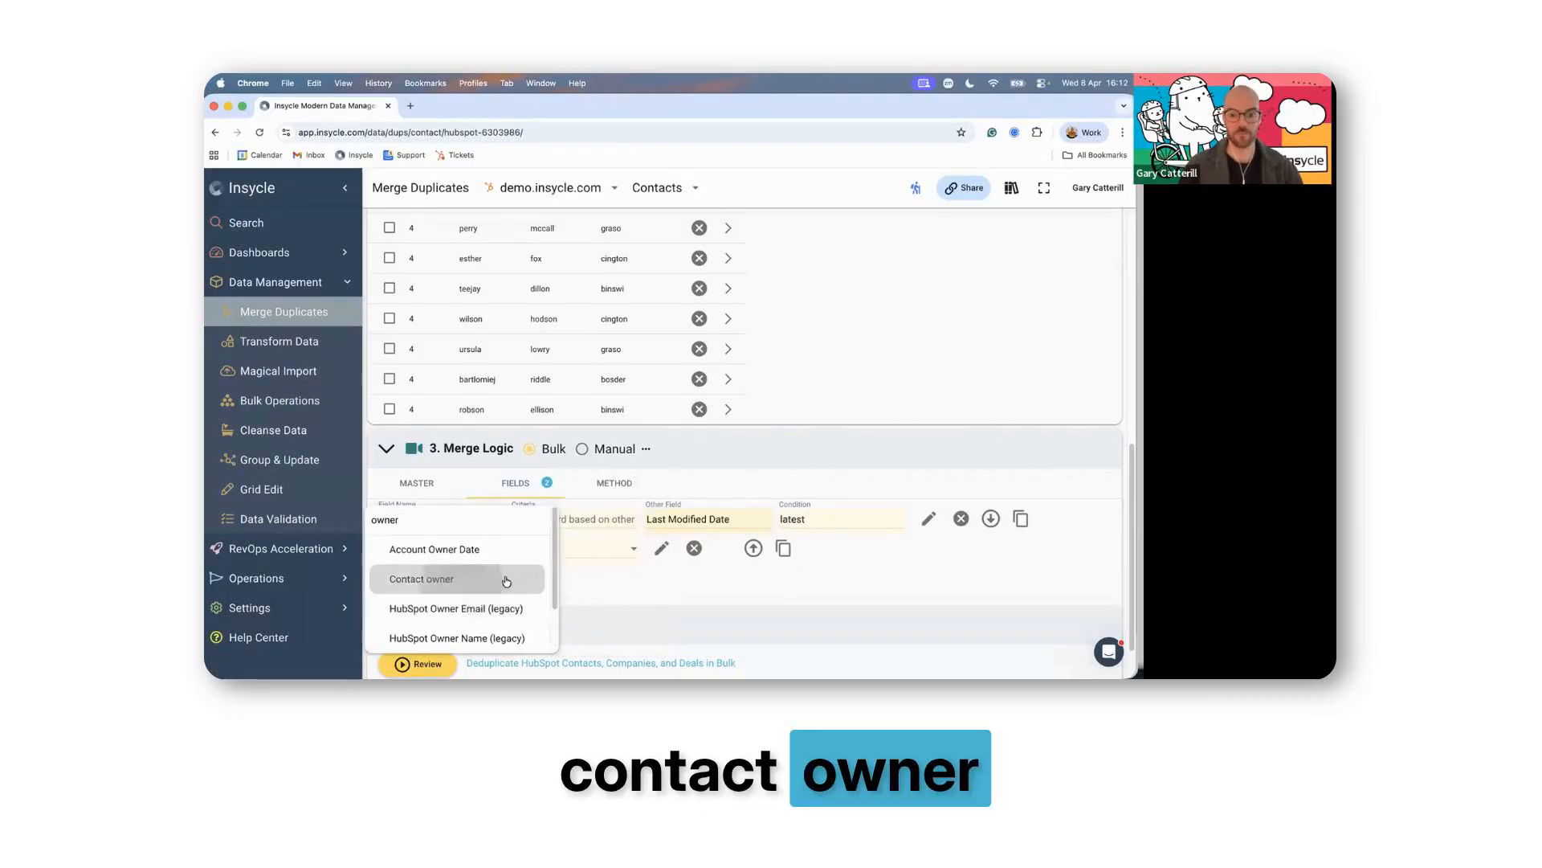
click(506, 581)
- Set the Contact owner rule to take its value from the record where the value exists
click(570, 549)
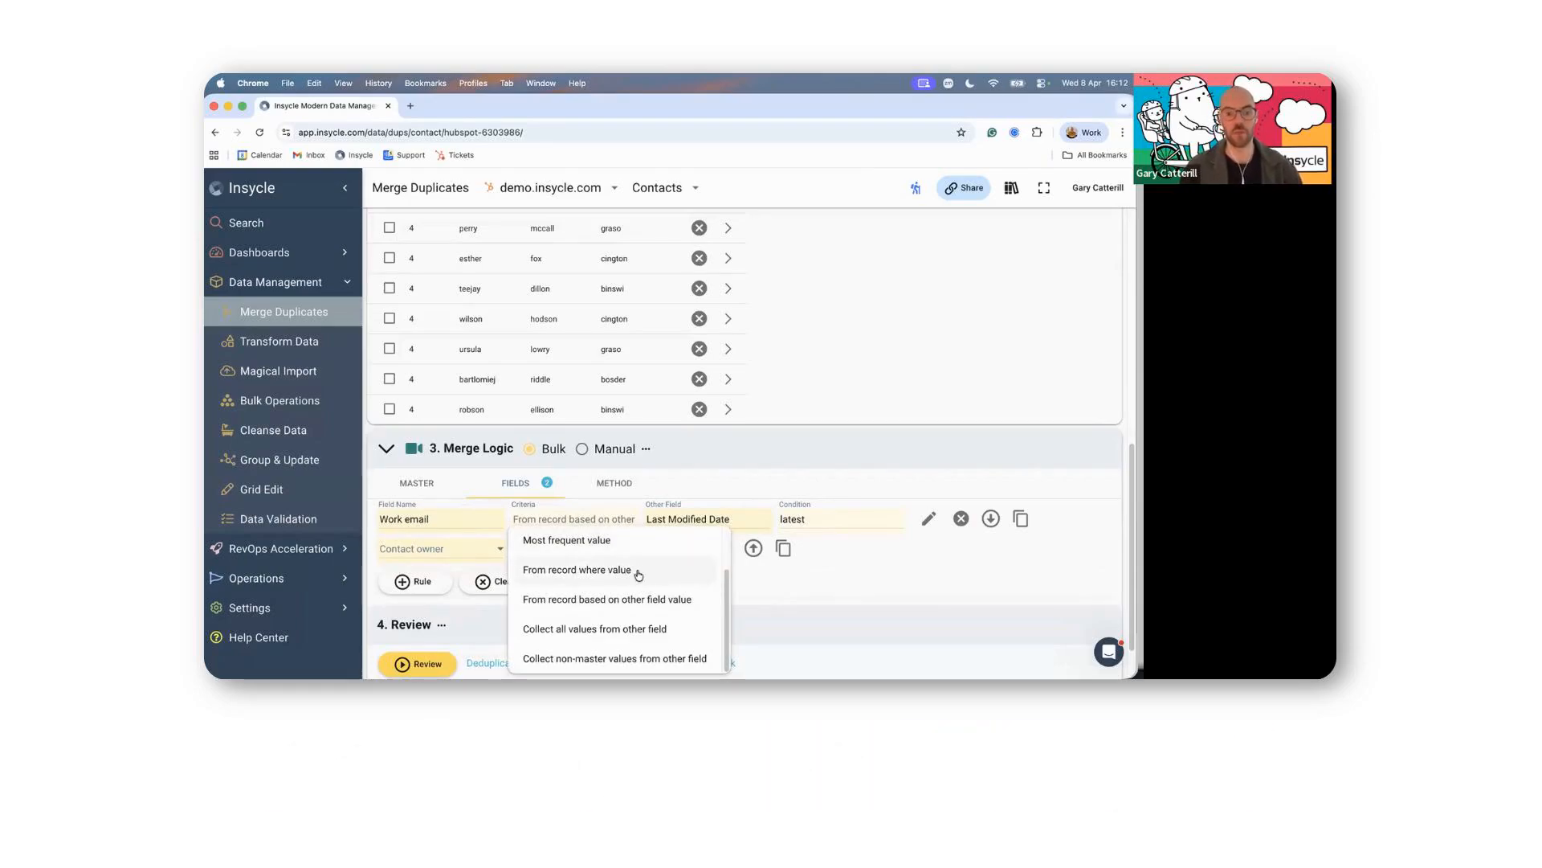
click(713, 572)
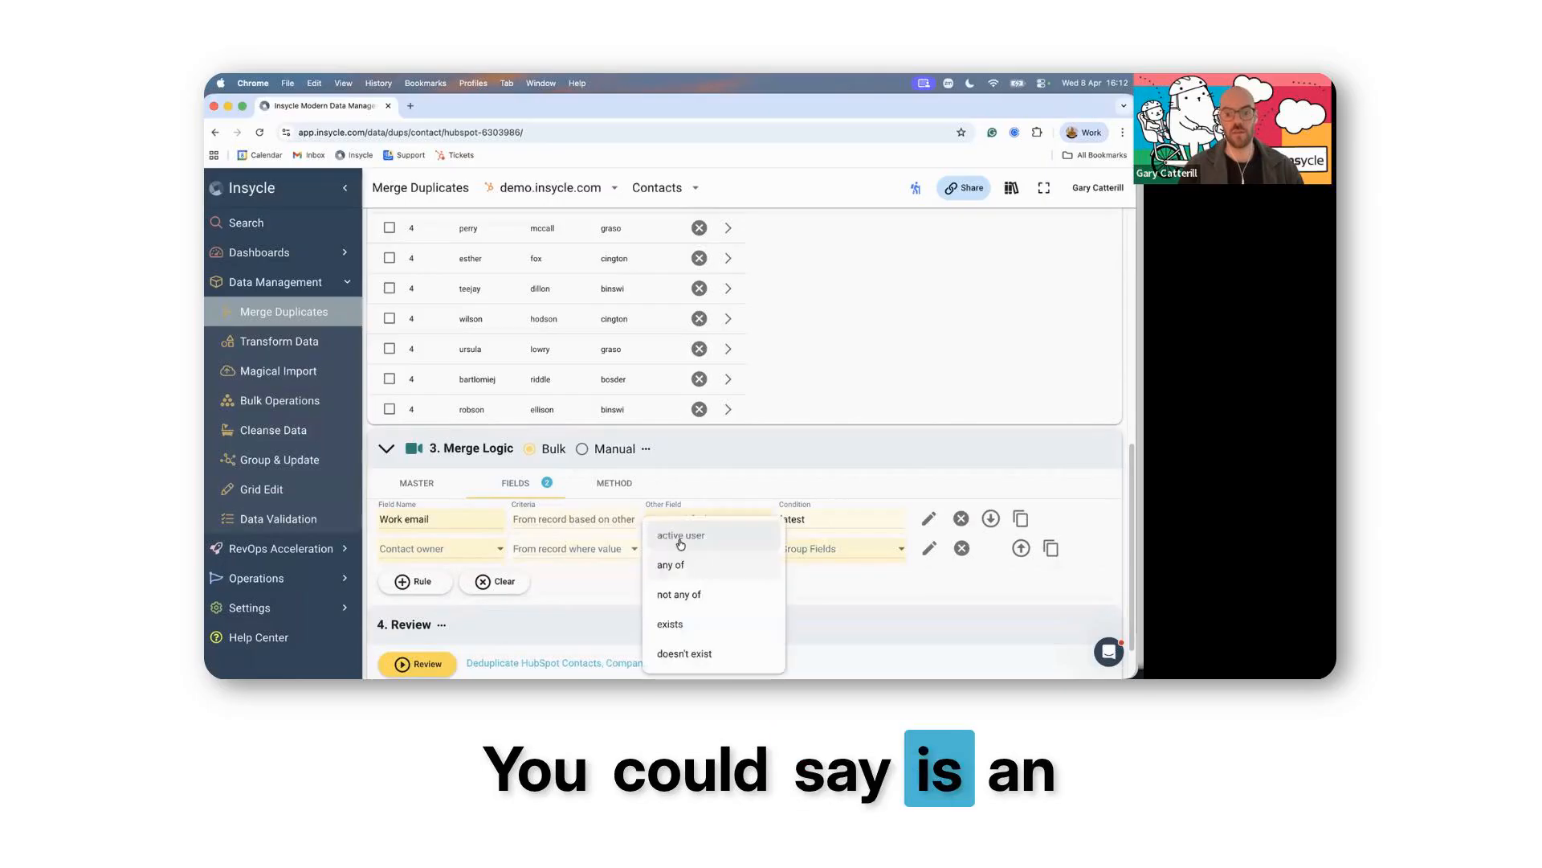
click(681, 540)
click(687, 553)
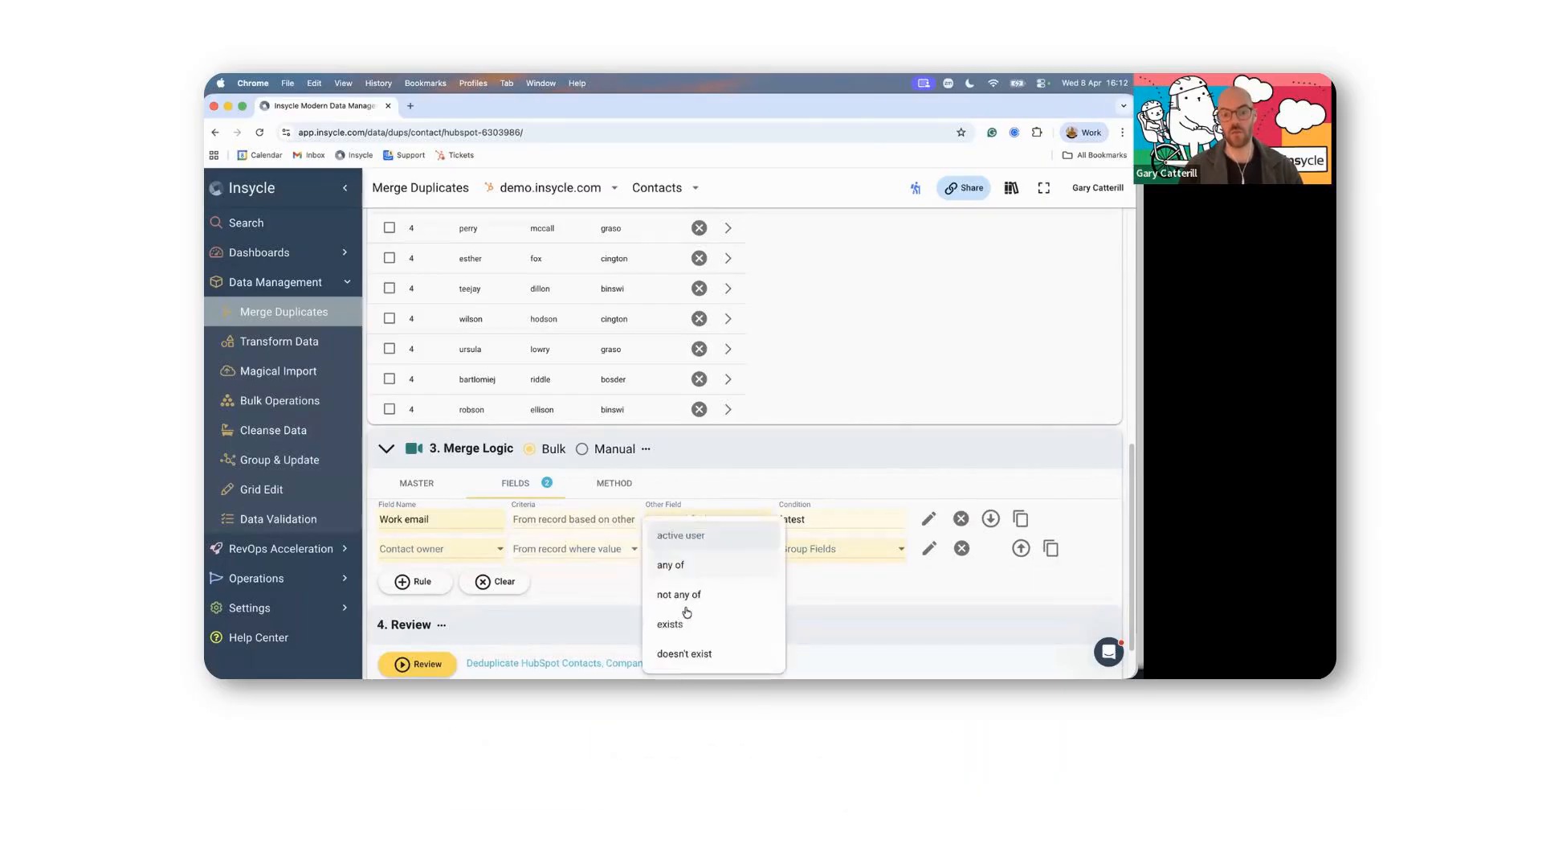
click(679, 612)
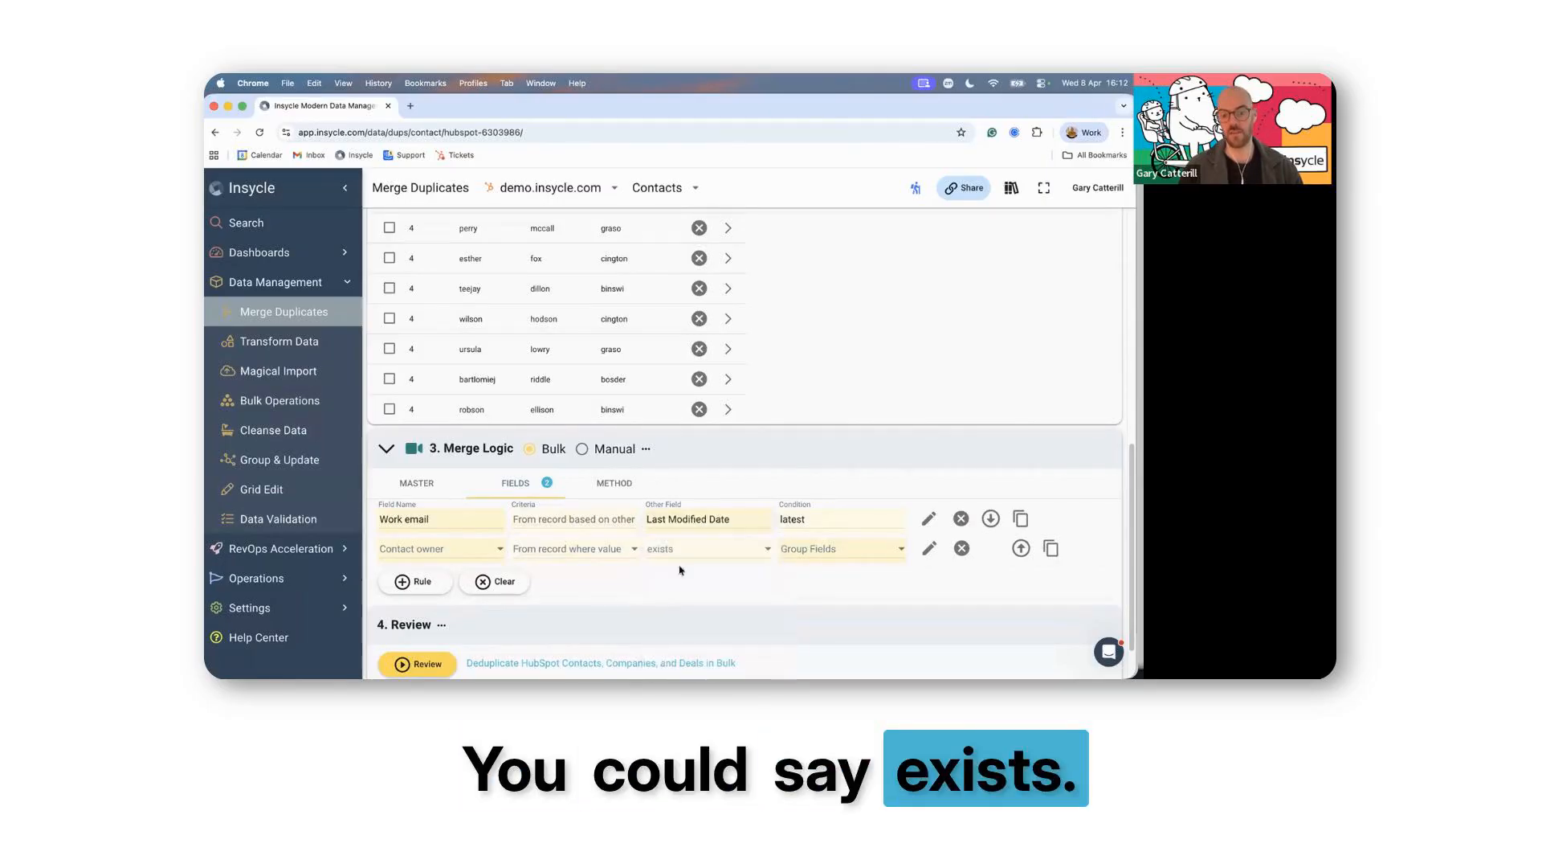
click(586, 554)
click(739, 570)
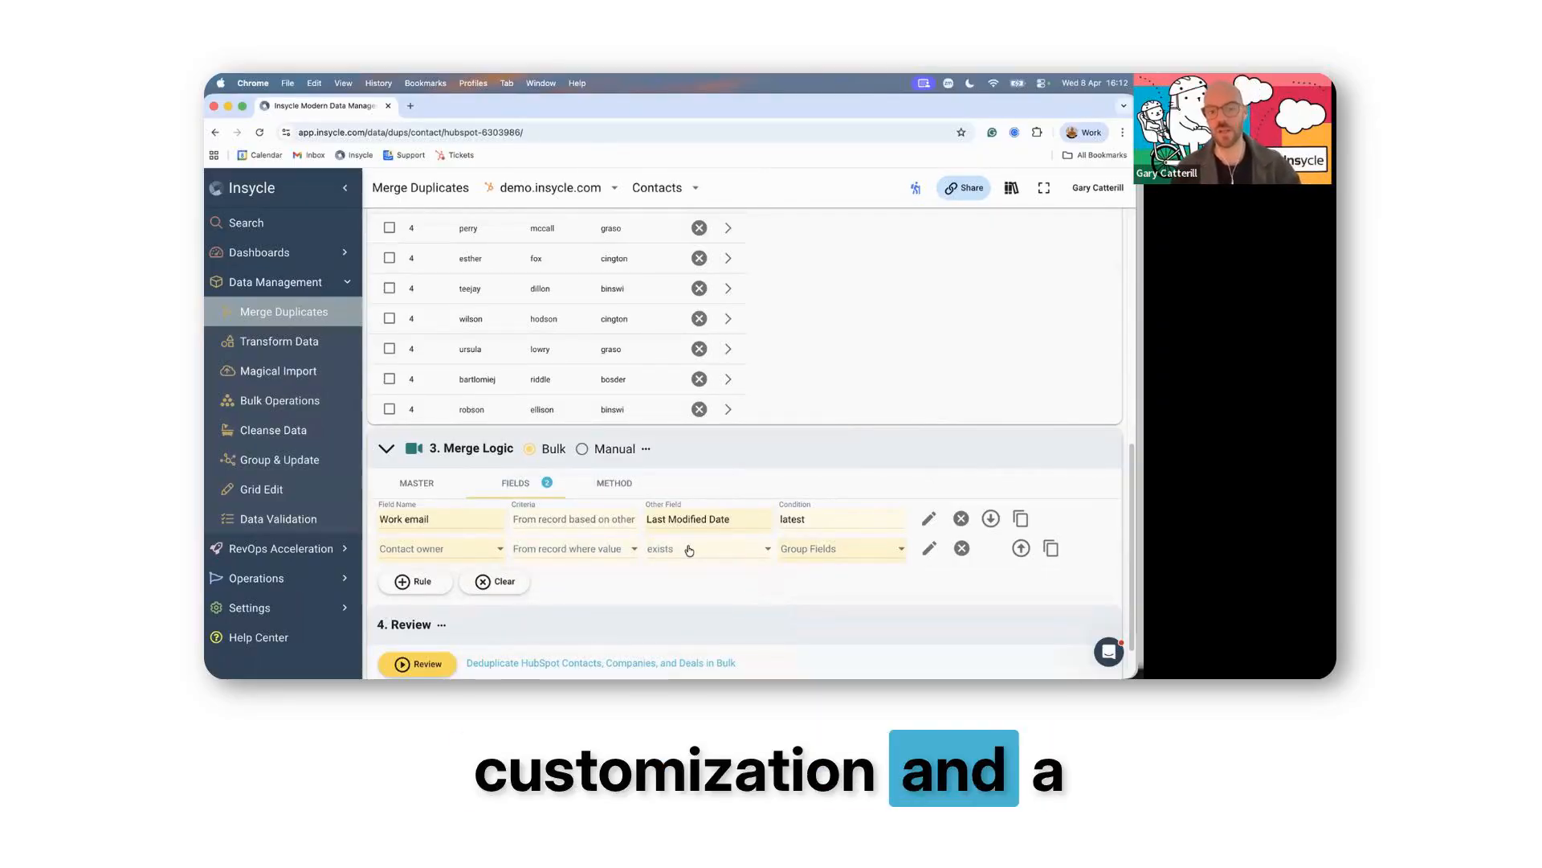
- Recheck the master selection rules, the field retention rules and the list of duplicate groups
click(441, 491)
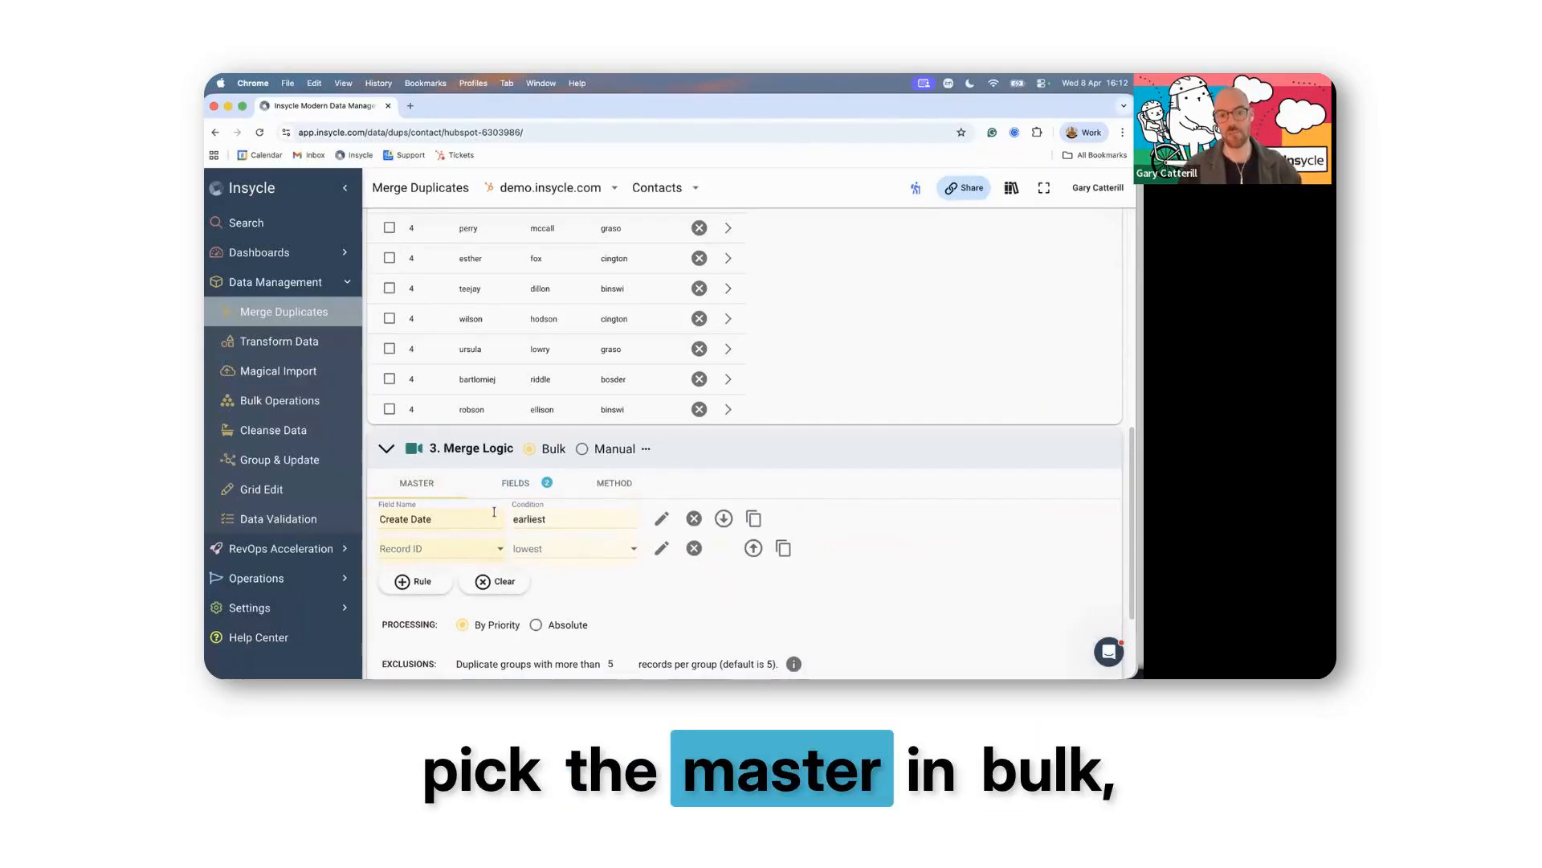
click(516, 483)
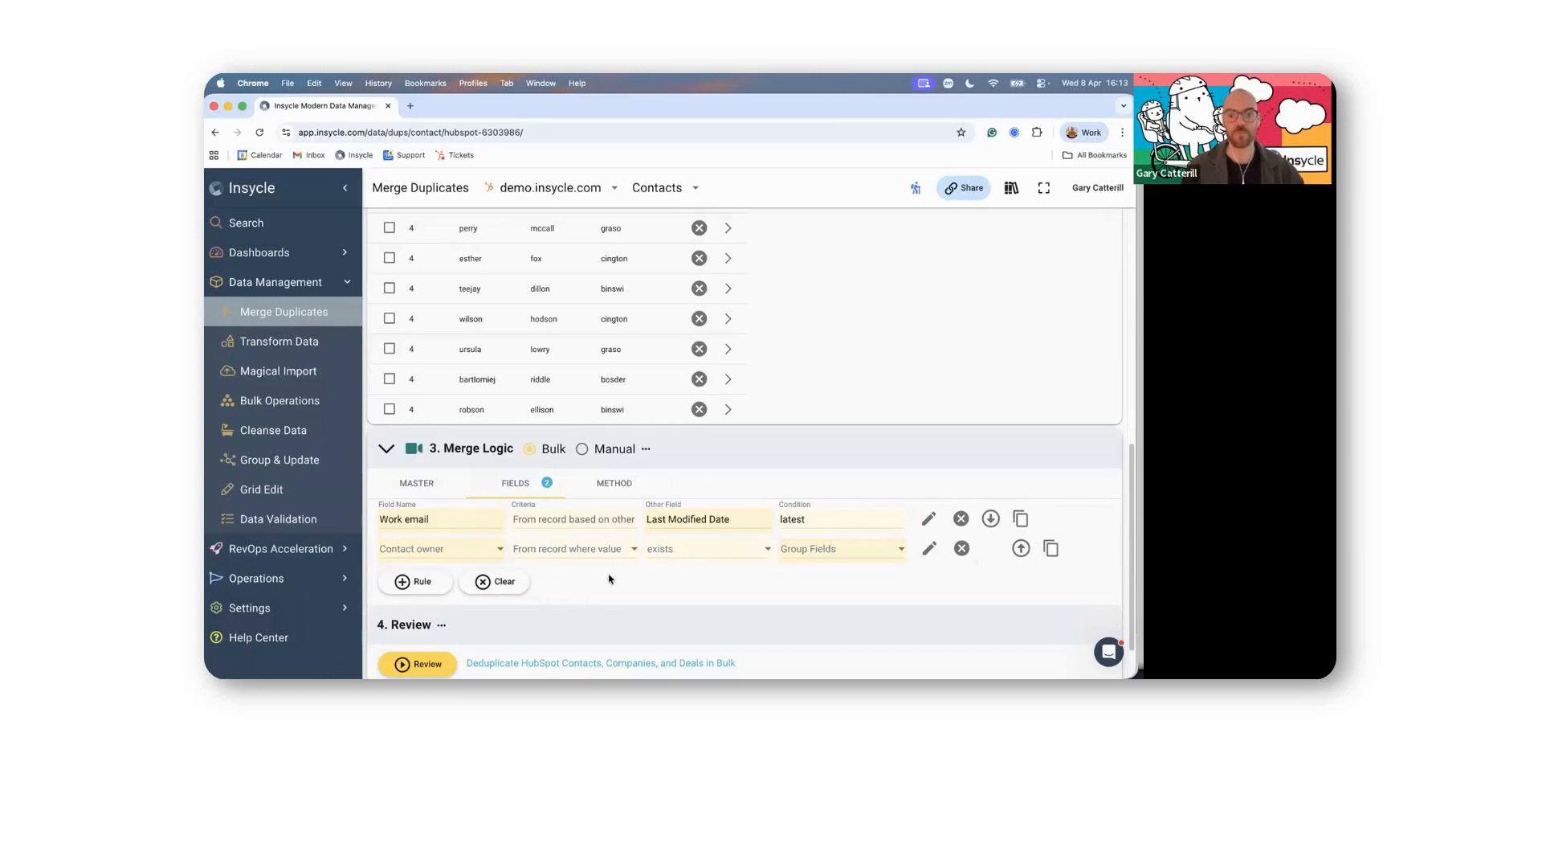
scroll(482, 578, up, 2)
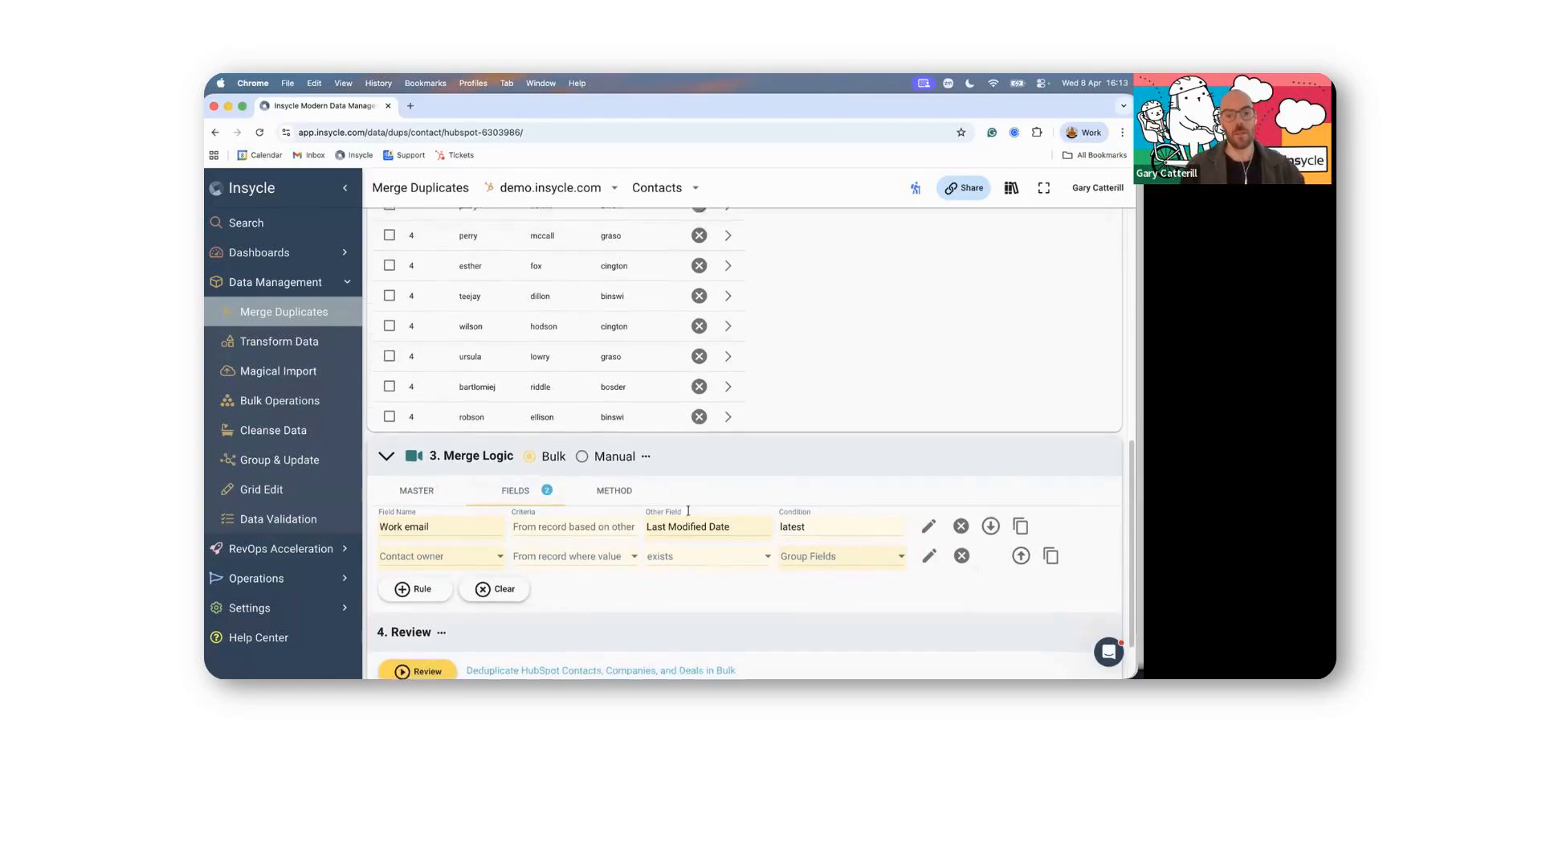
scroll(676, 504, up, 10)
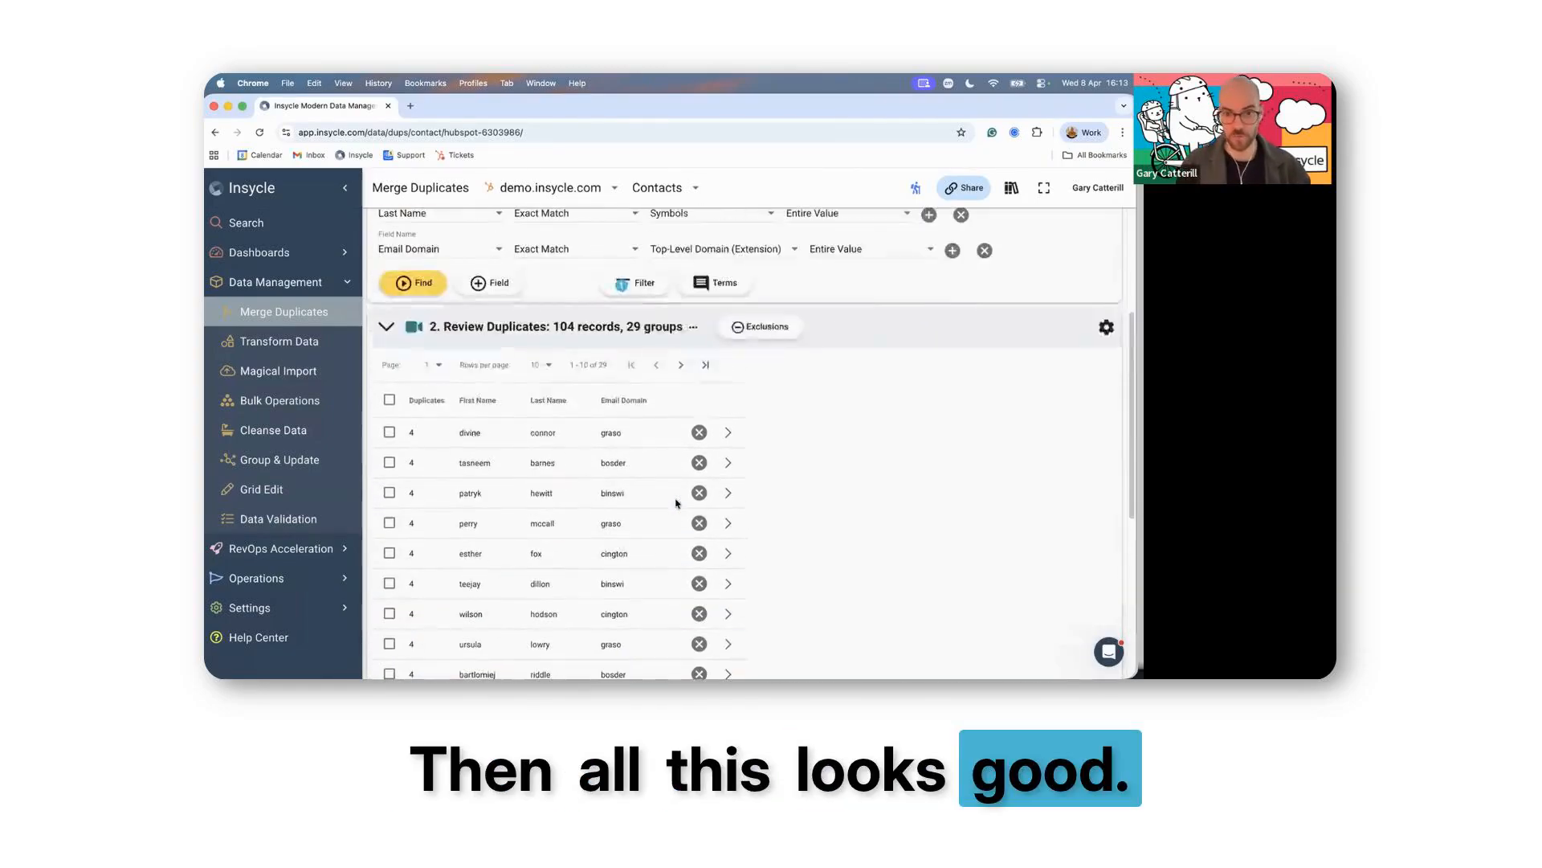
scroll(676, 503, down, 6)
scroll(676, 504, down, 8)
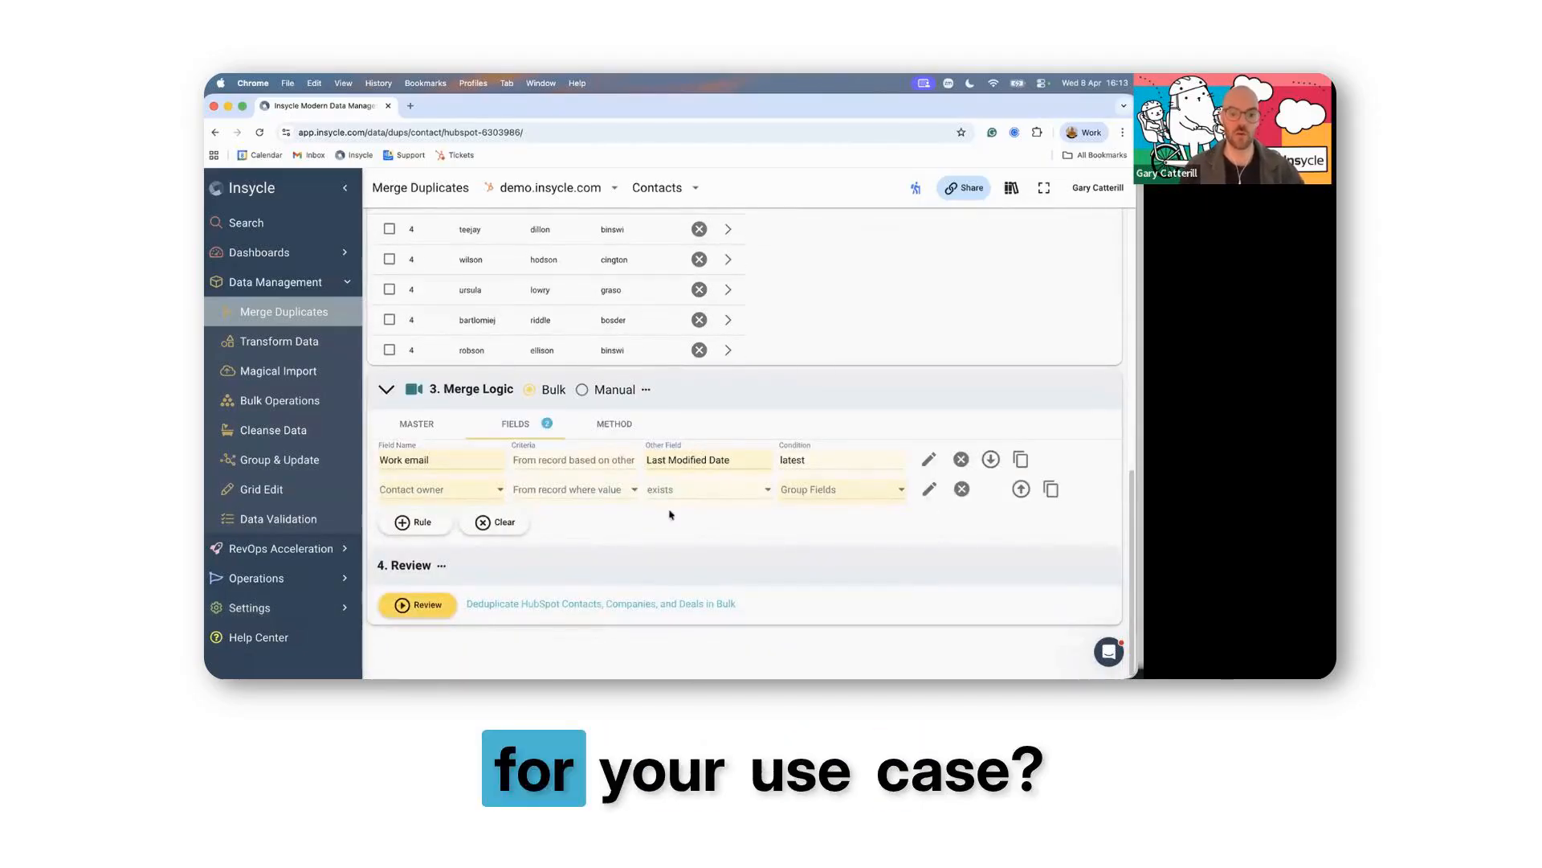
- Start the merge review in Preview mode so that no data is modified
click(418, 604)
drag(788, 415, 474, 417)
click(790, 417)
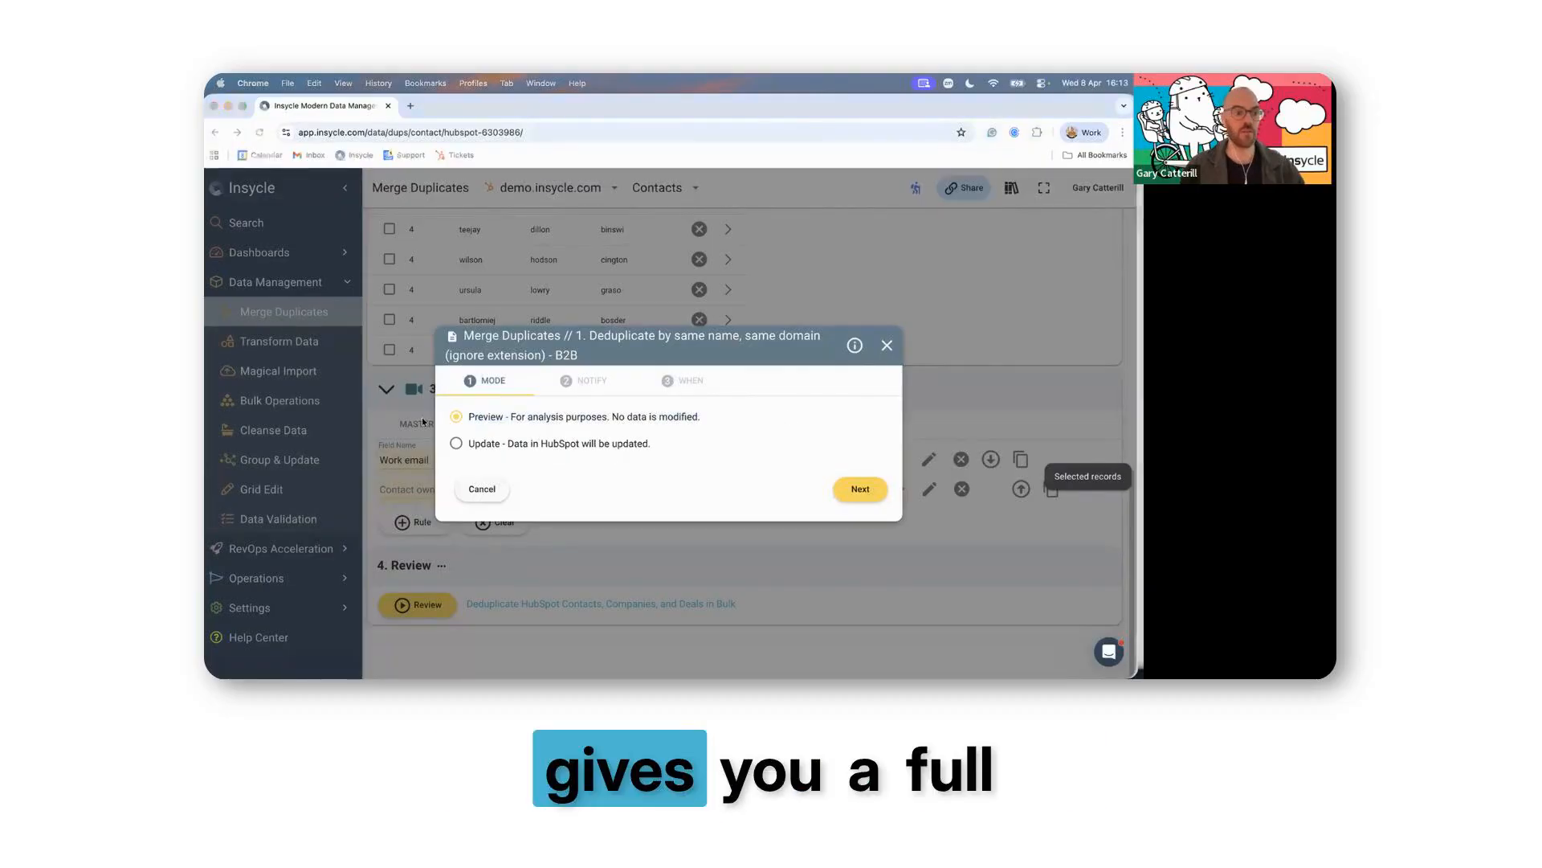
key(ctrl+Left)
key(ctrl+Right)
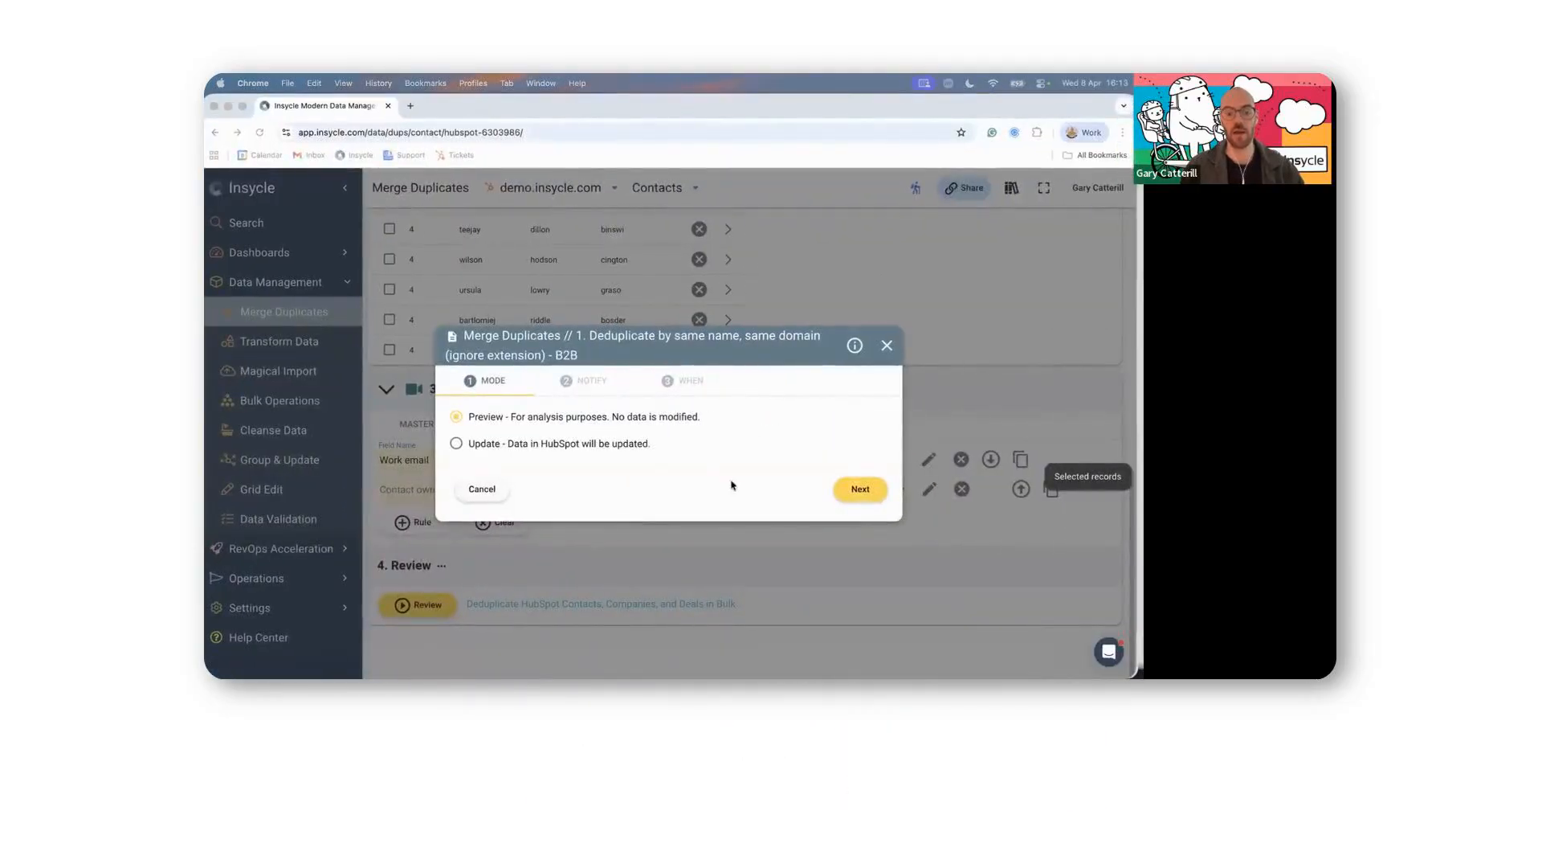
click(858, 489)
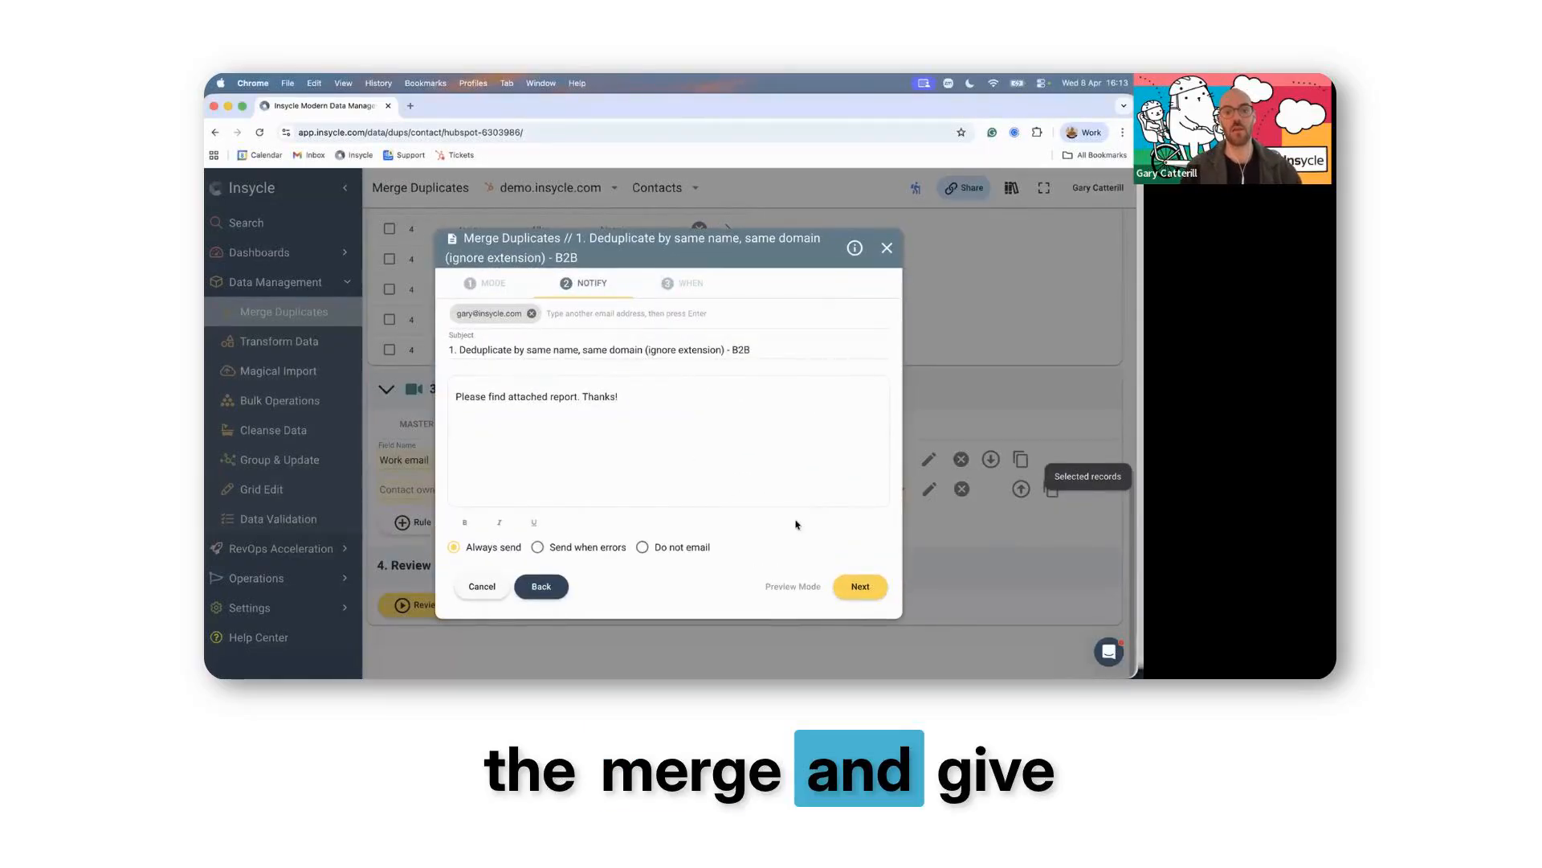
- Keep the report email on Always send and run the preview immediately for all duplicate groups
click(861, 586)
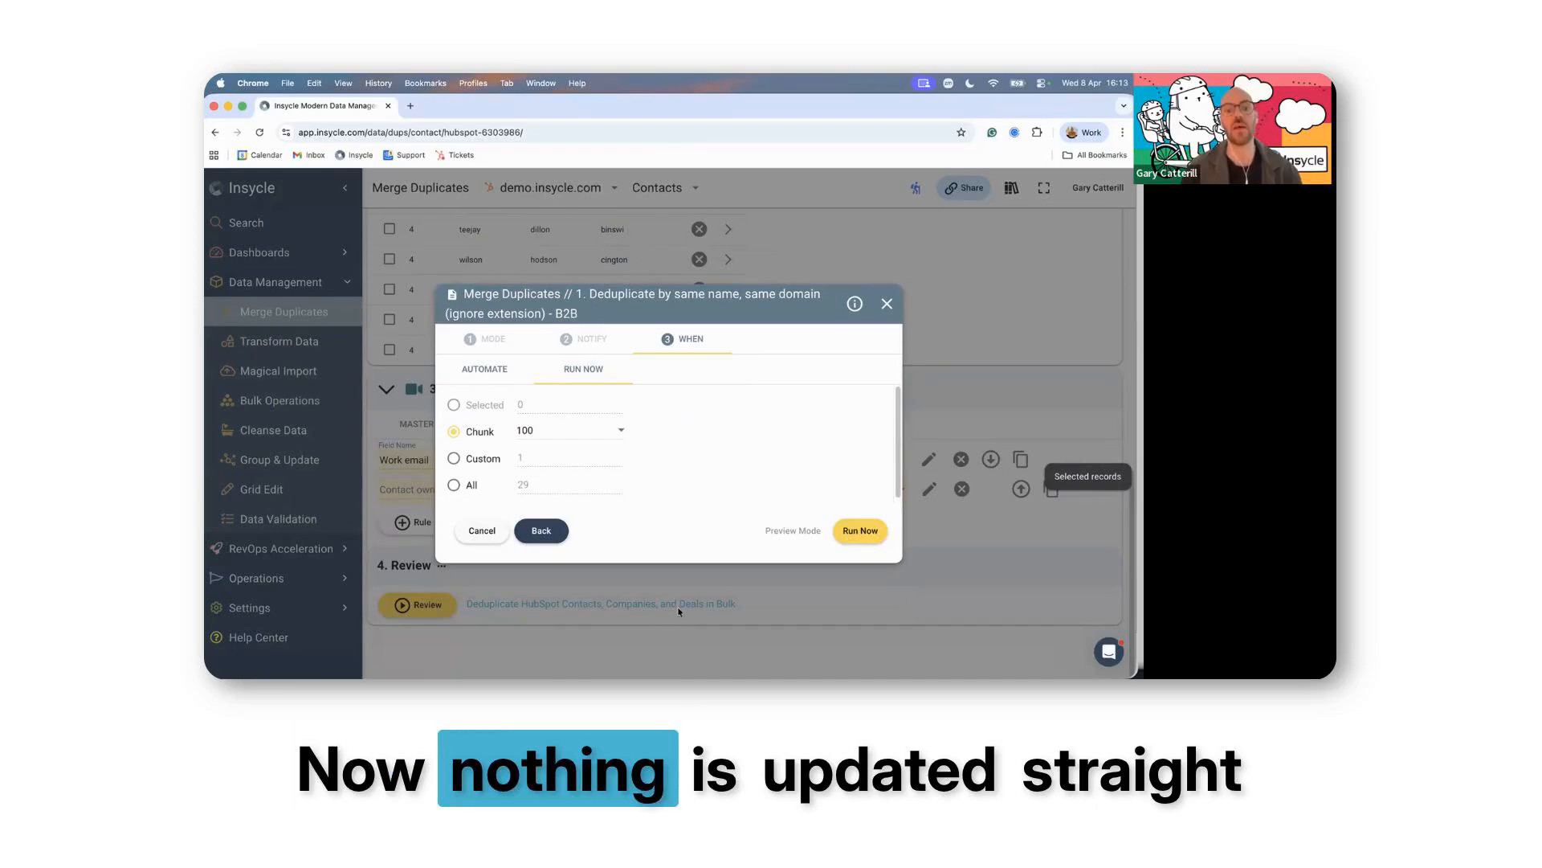
click(453, 486)
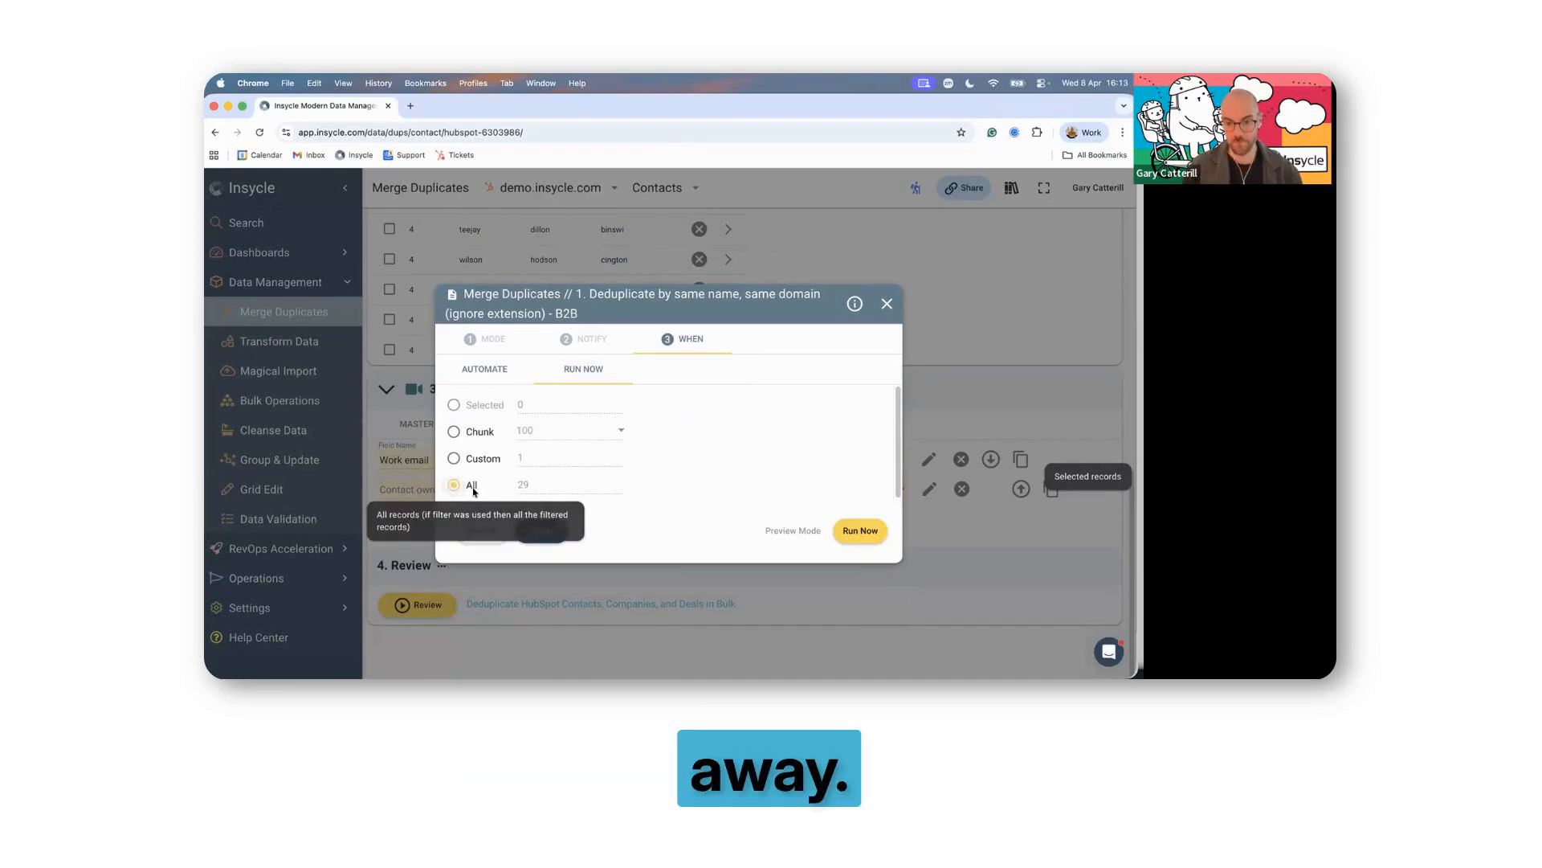
click(860, 531)
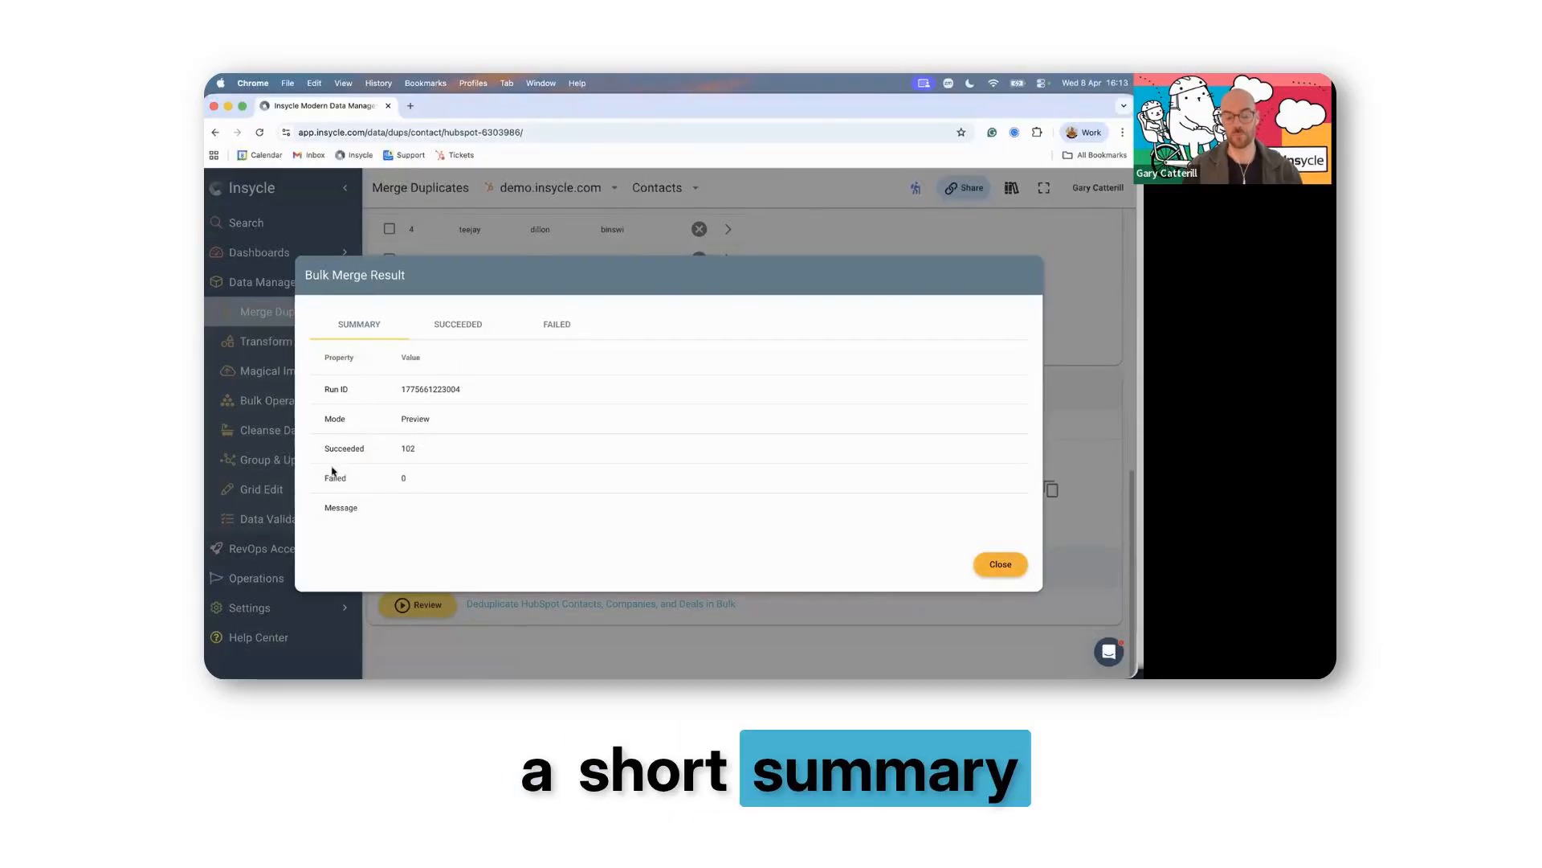
- Examine the mode, succeeded and failed values in the bulk merge summary, and view the failed records
double_click(450, 422)
click(425, 453)
double_click(408, 449)
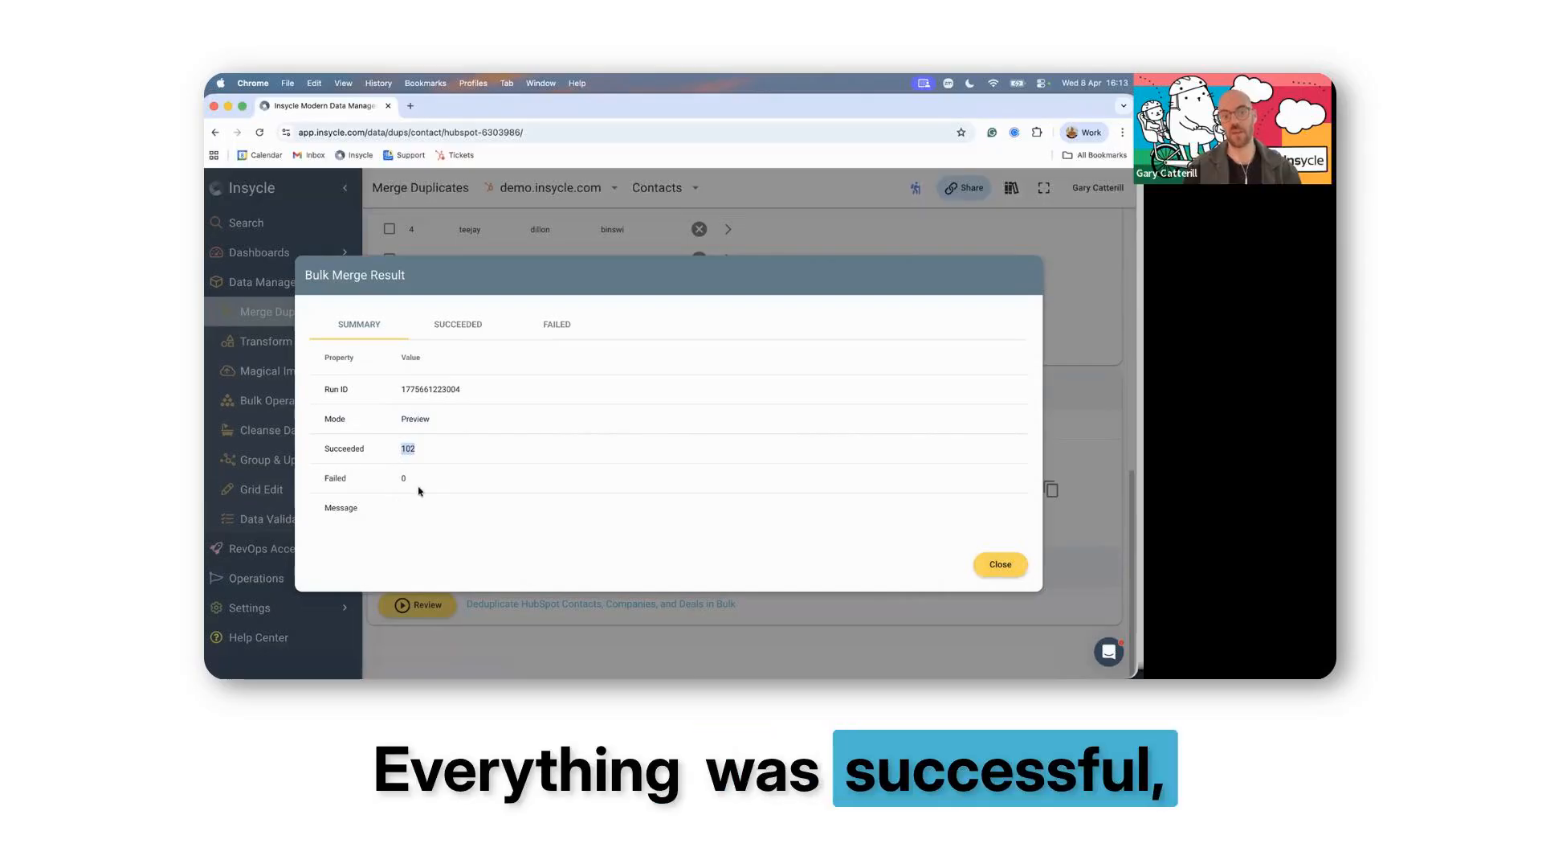
drag(395, 482, 463, 477)
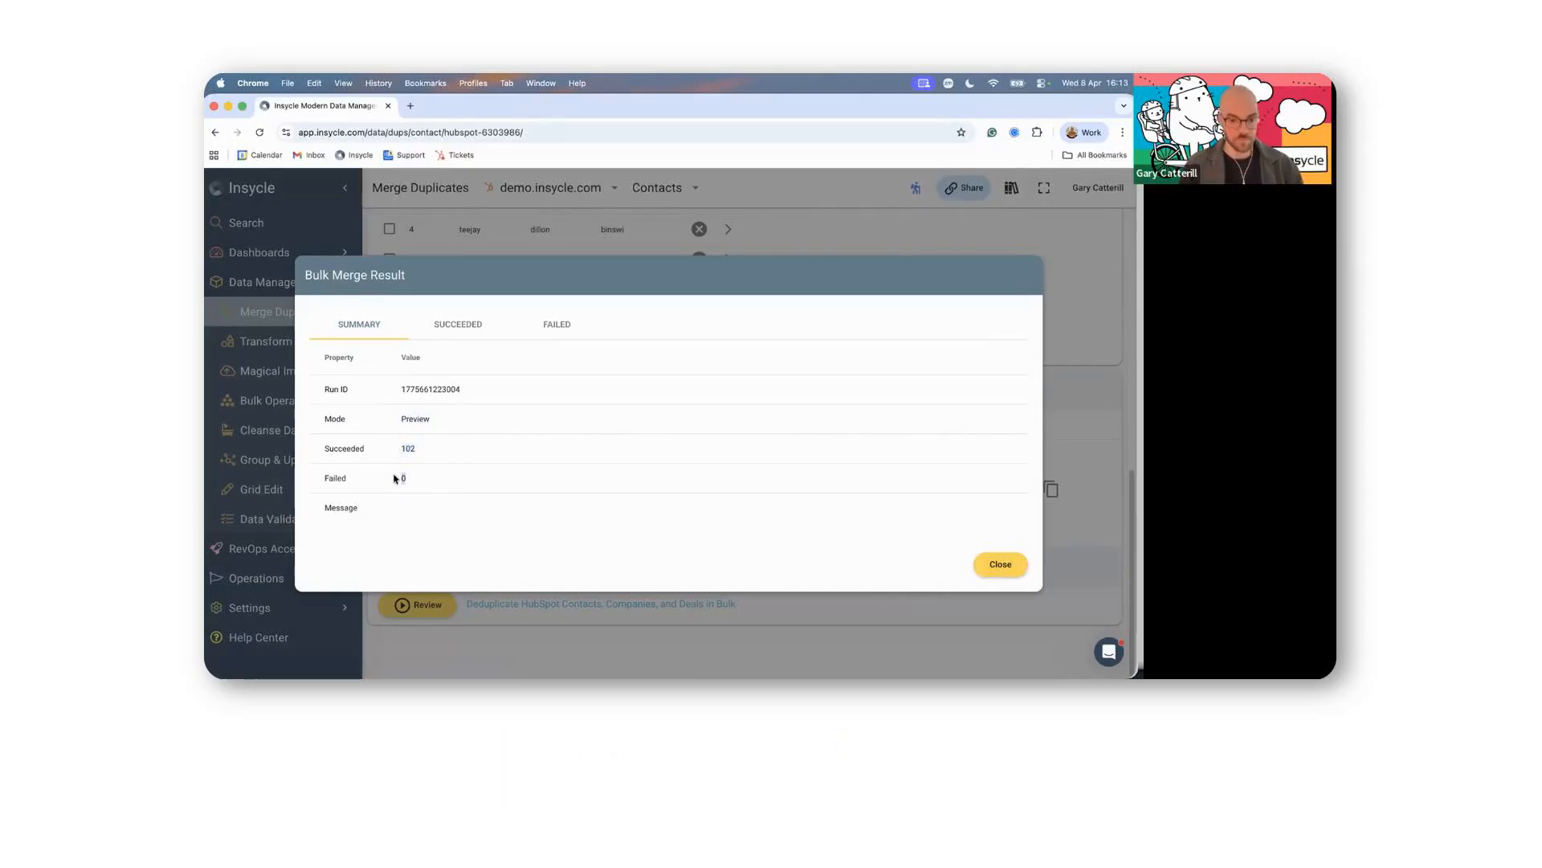
click(551, 325)
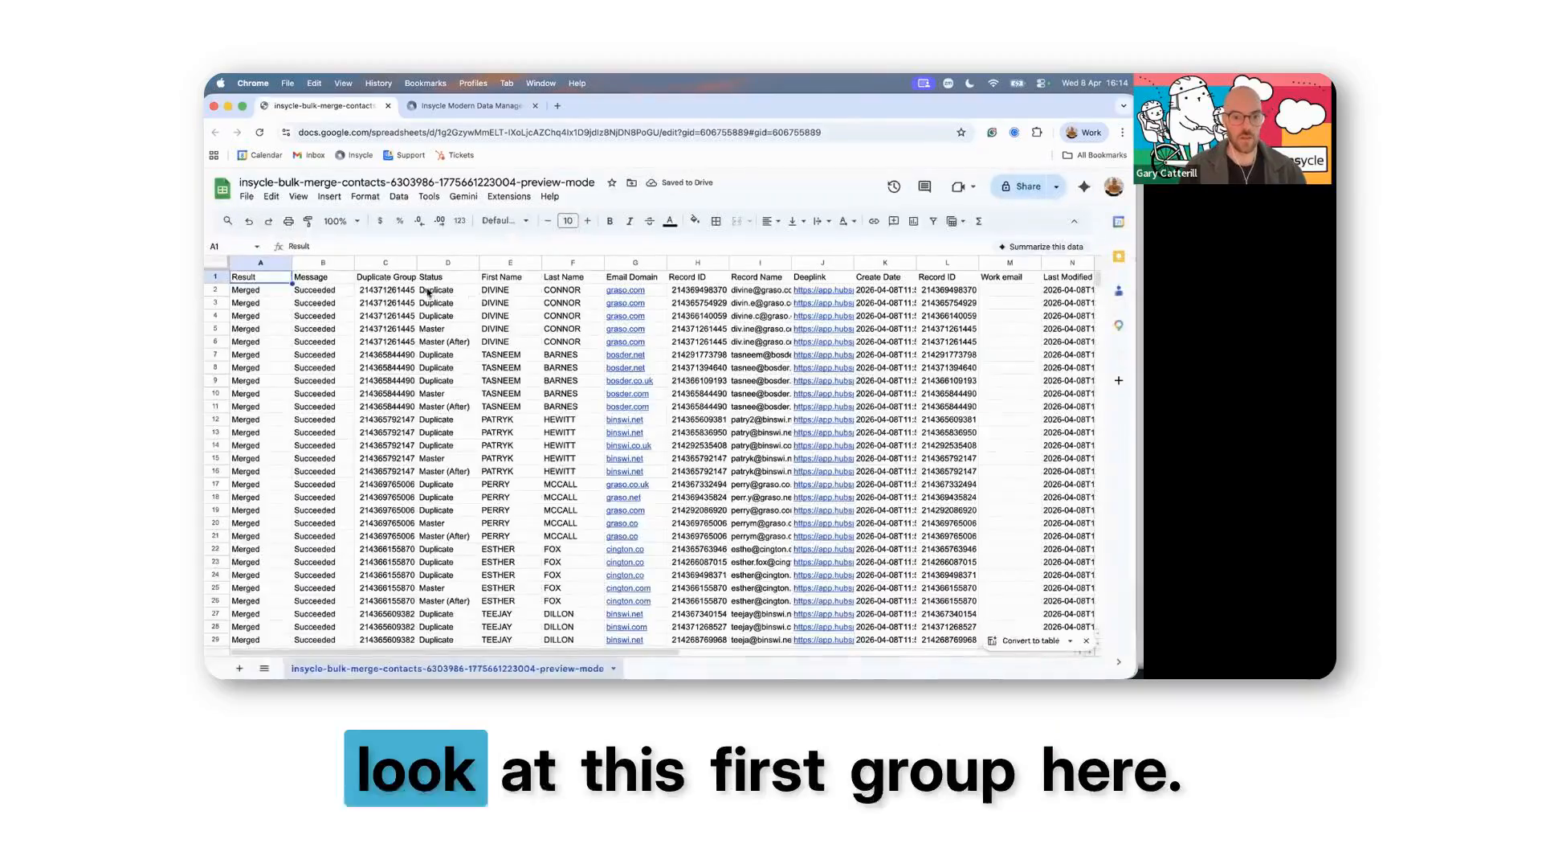
- Shade rows 2 to 6, the first duplicate group in the preview spreadsheet, light green
drag(215, 290, 228, 340)
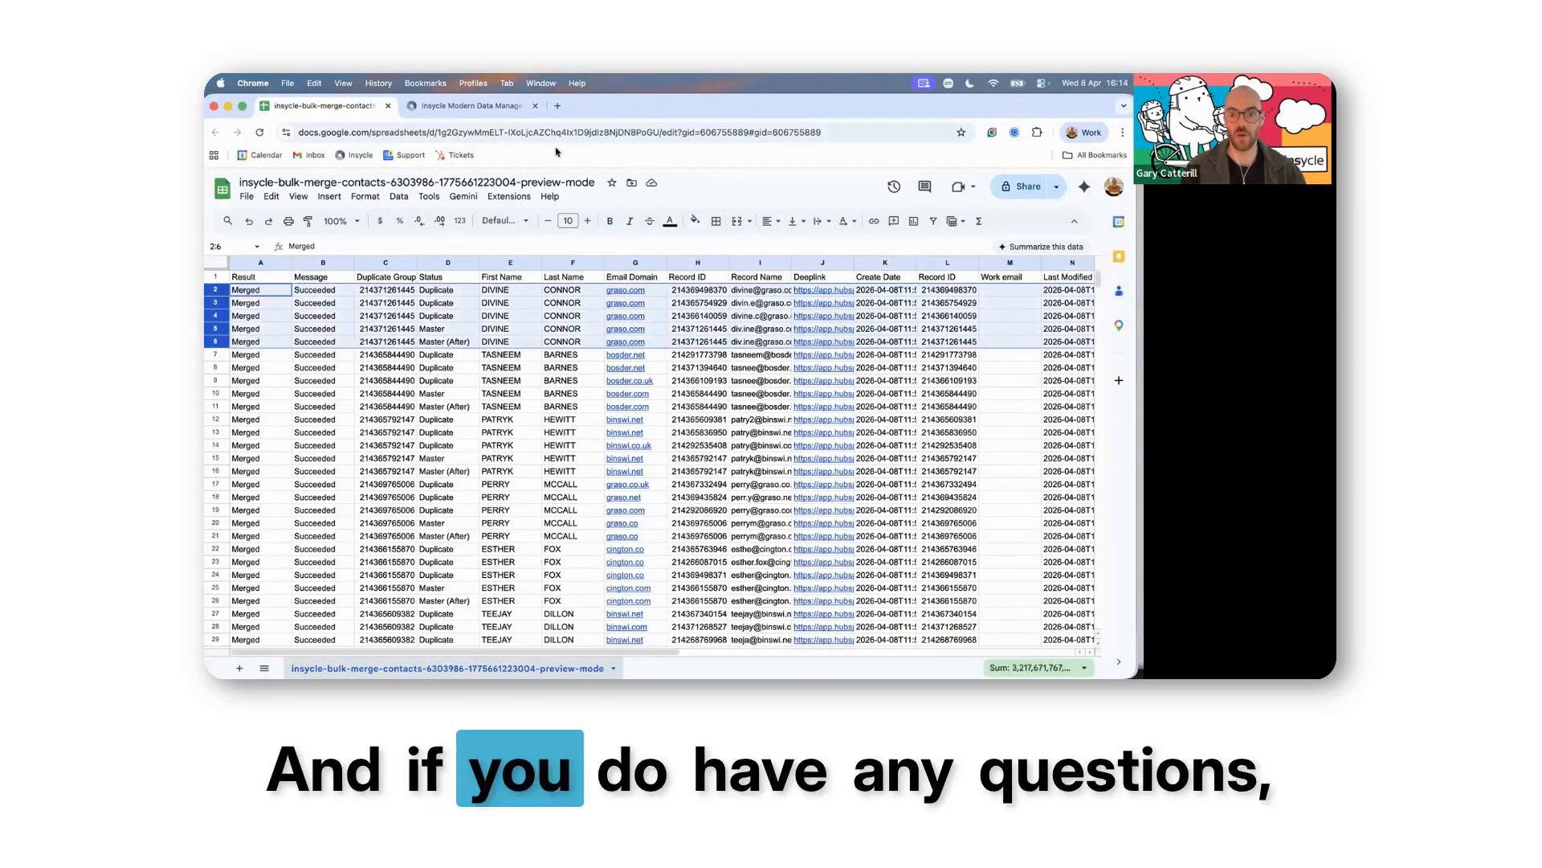
click(696, 222)
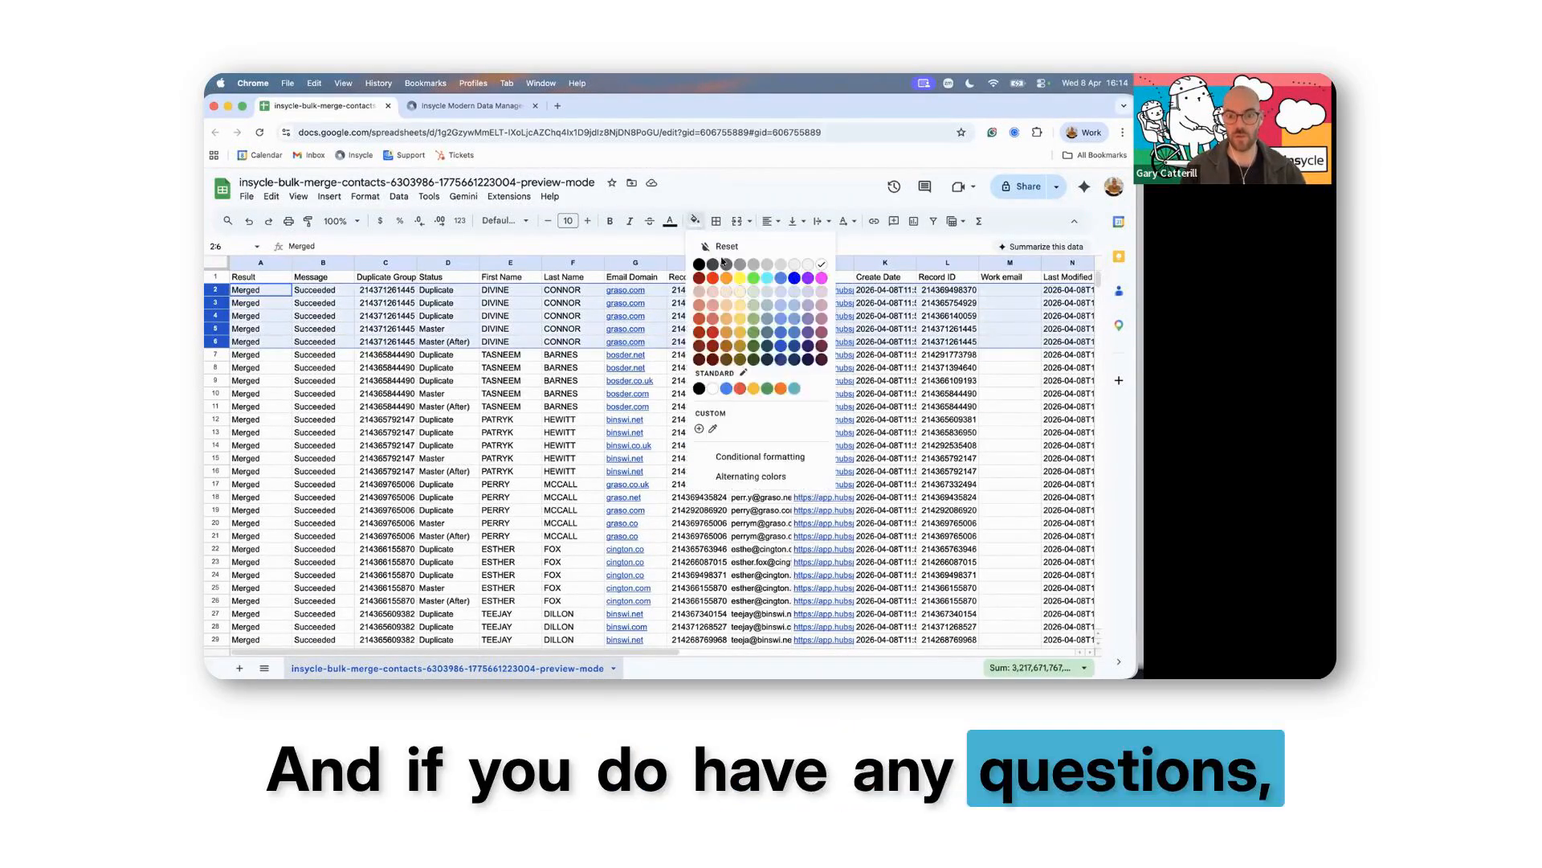
click(752, 300)
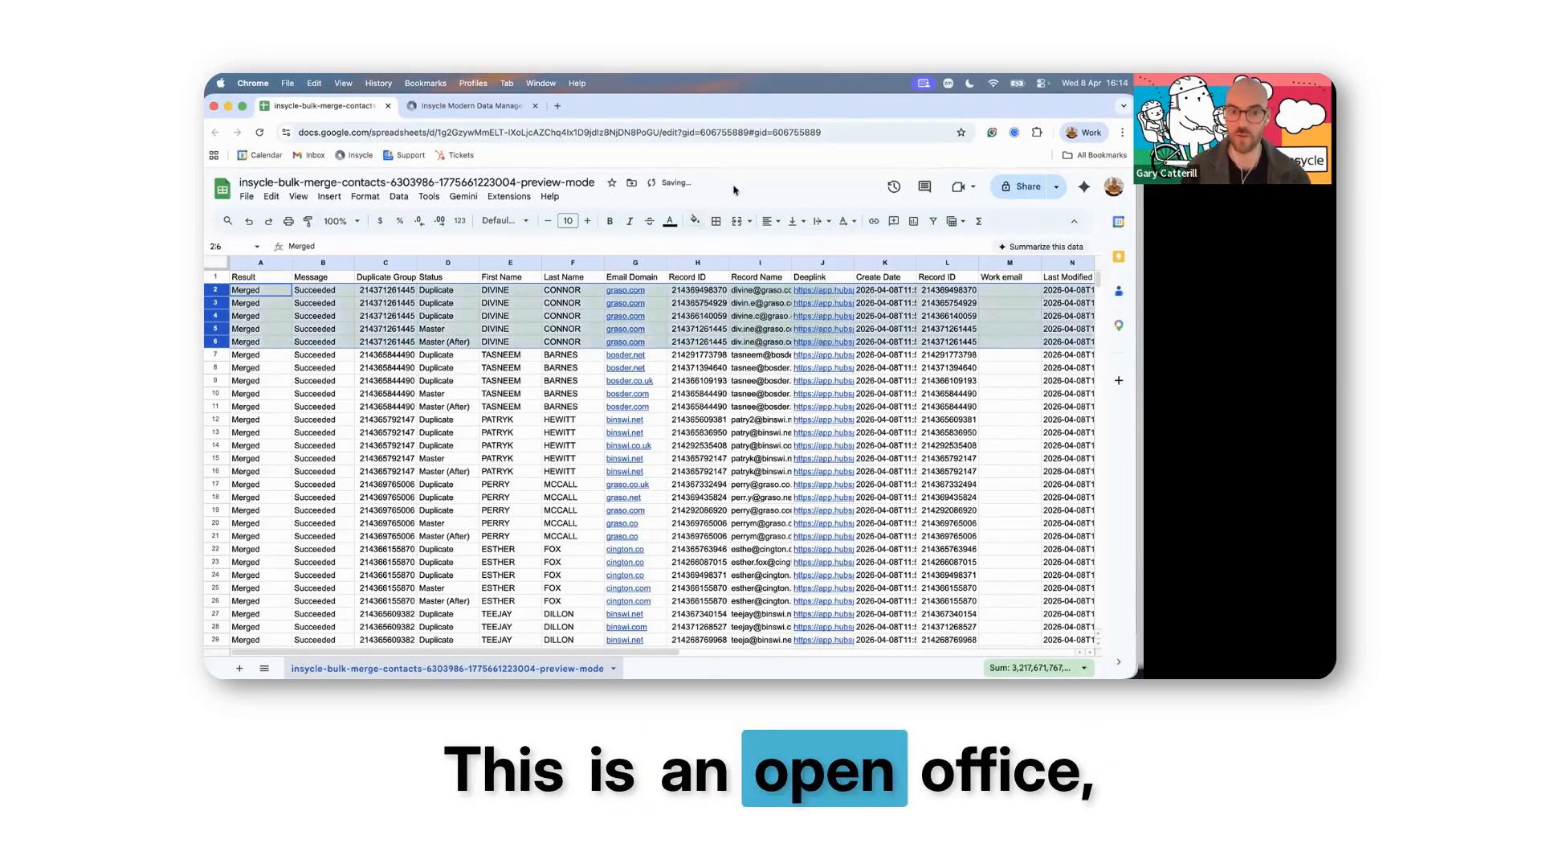
click(514, 370)
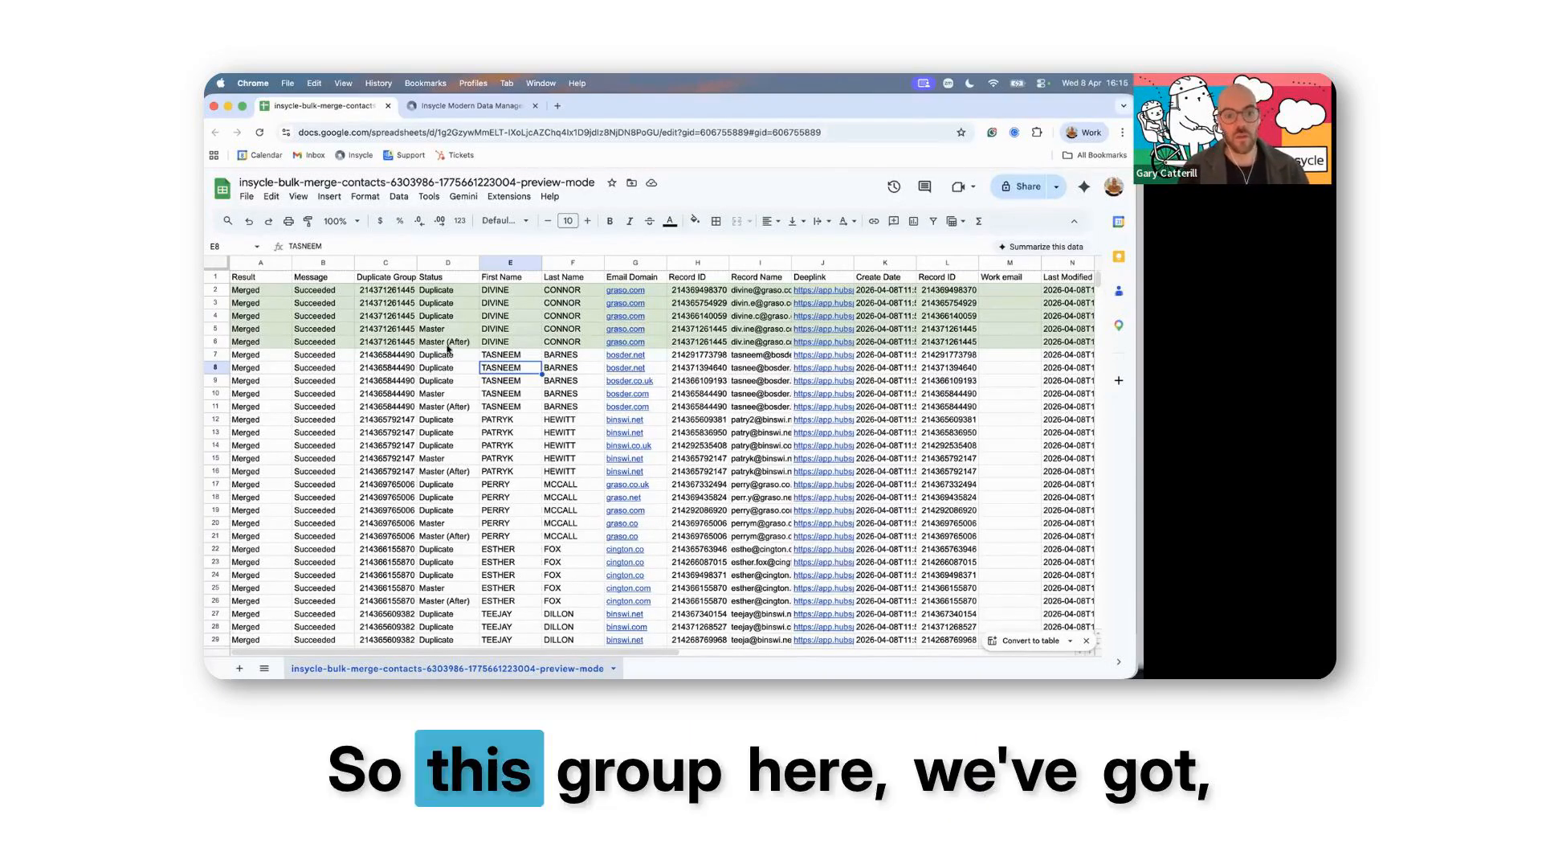
- Check the matching names in the first group and shade its Master row, row 5, light blue
click(497, 292)
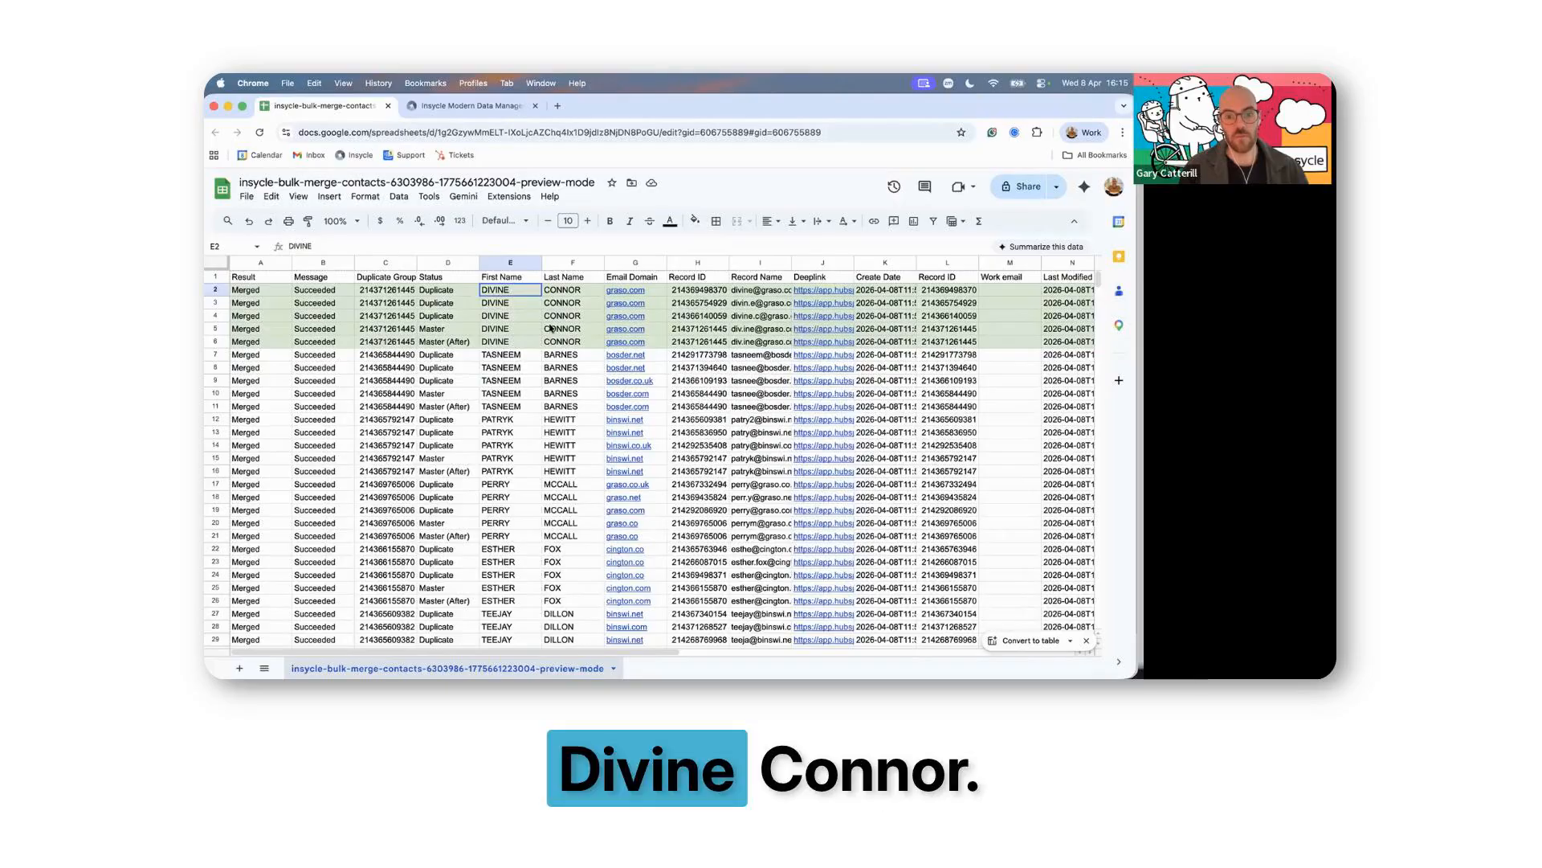
drag(497, 293, 556, 339)
click(447, 330)
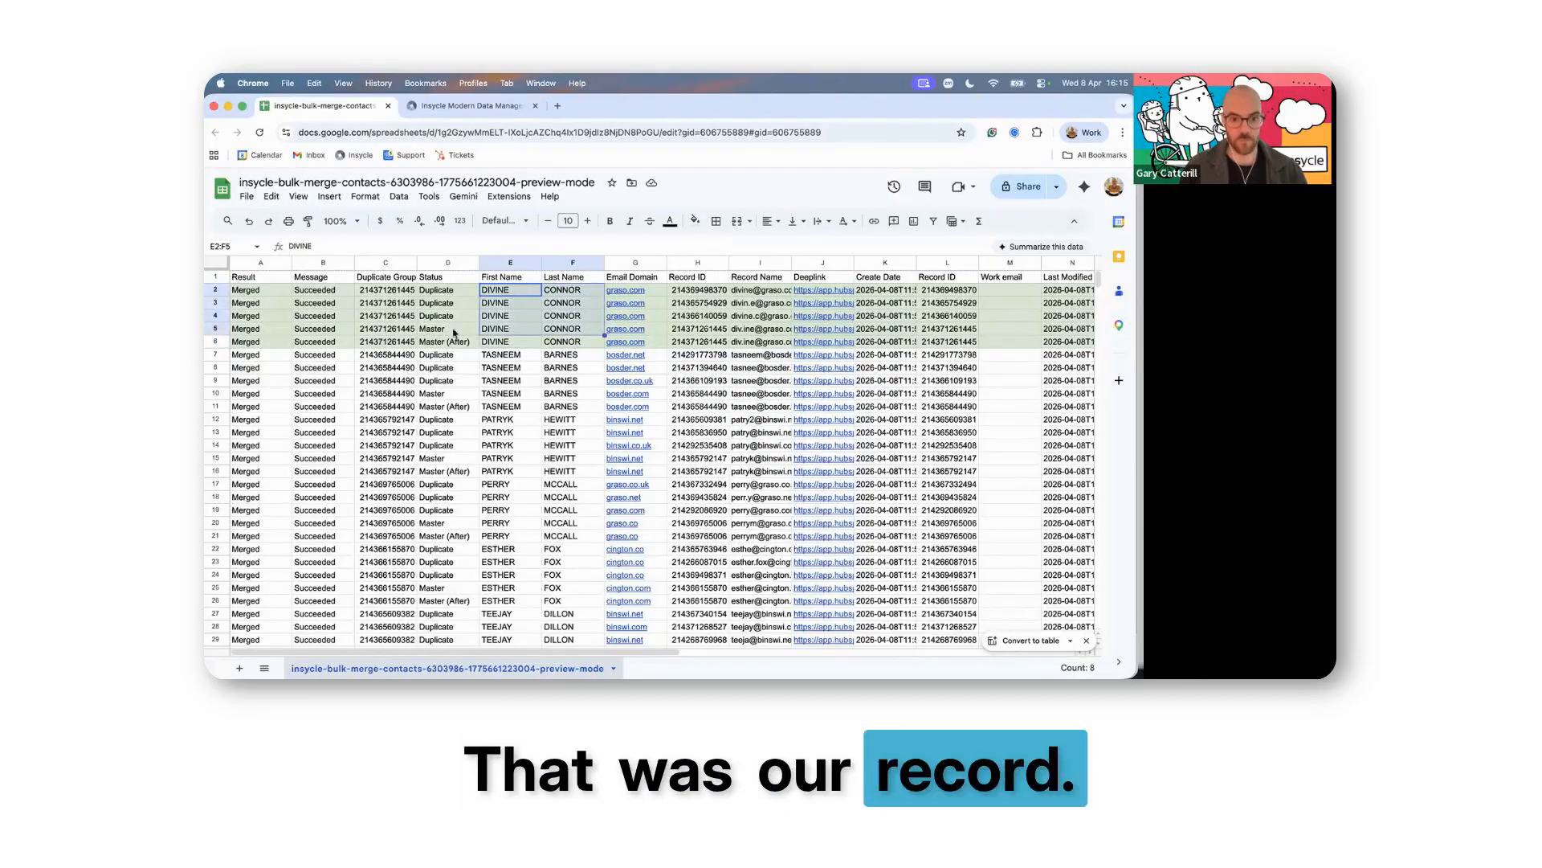
click(217, 329)
click(695, 221)
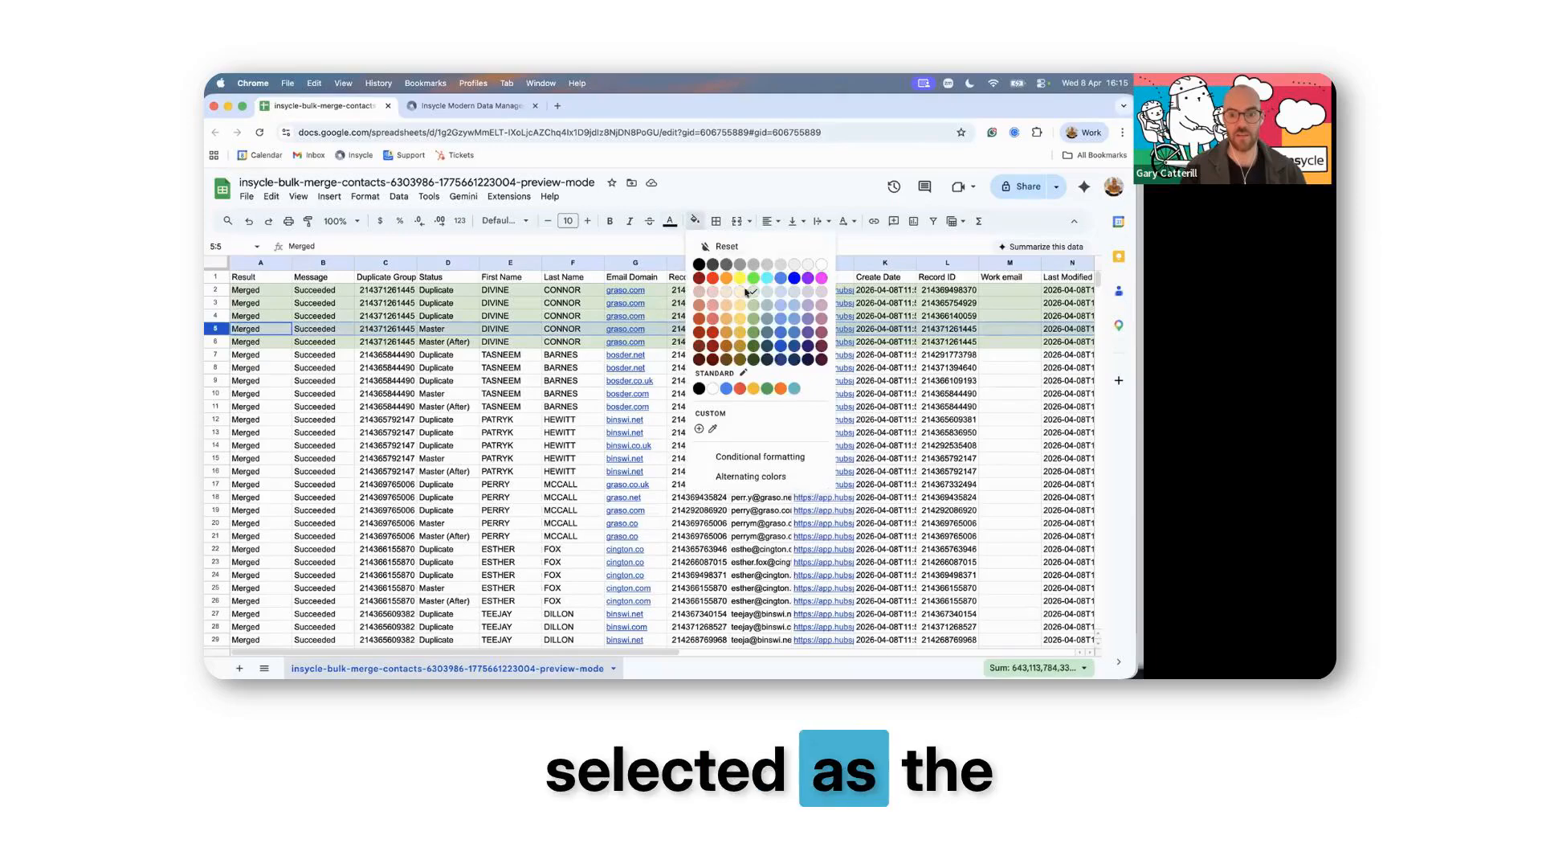
click(772, 297)
click(635, 432)
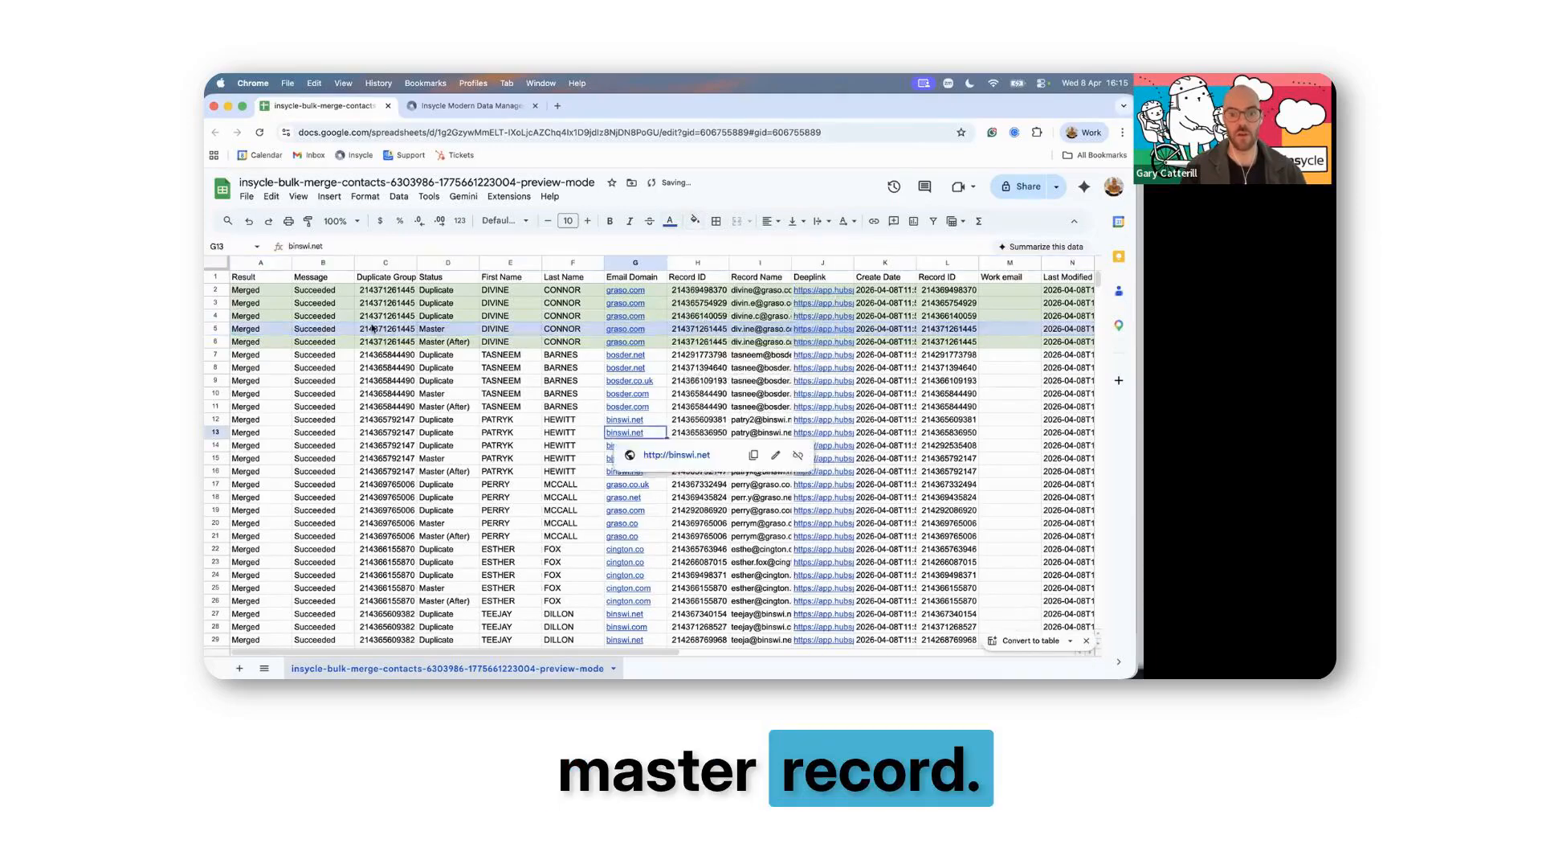
- Switch back to Insycle, close the bulk merge result, and view the master and field rules behind the preview
click(435, 108)
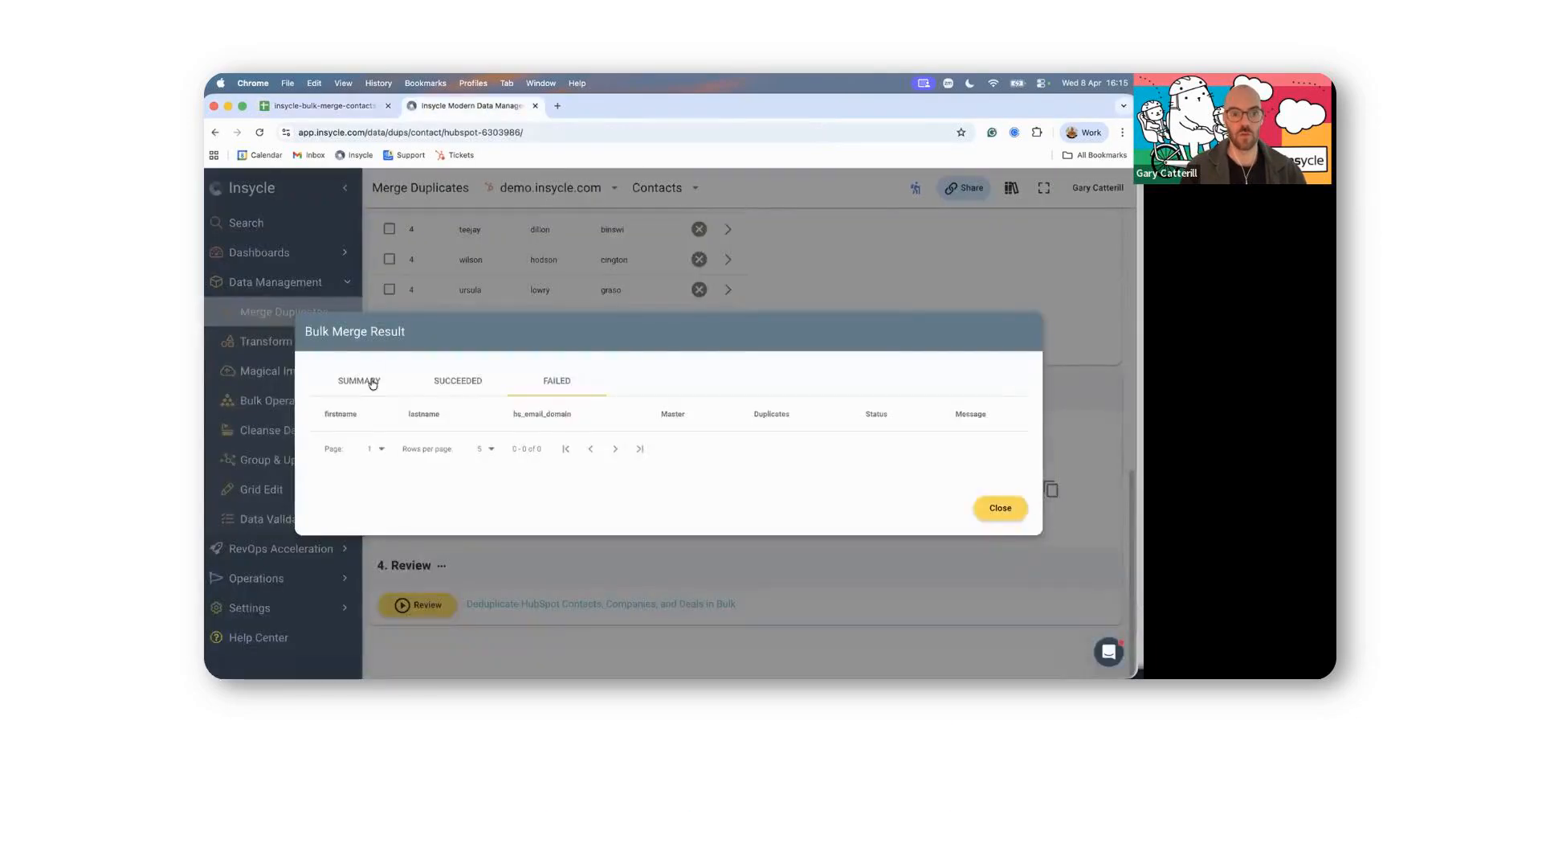
click(999, 507)
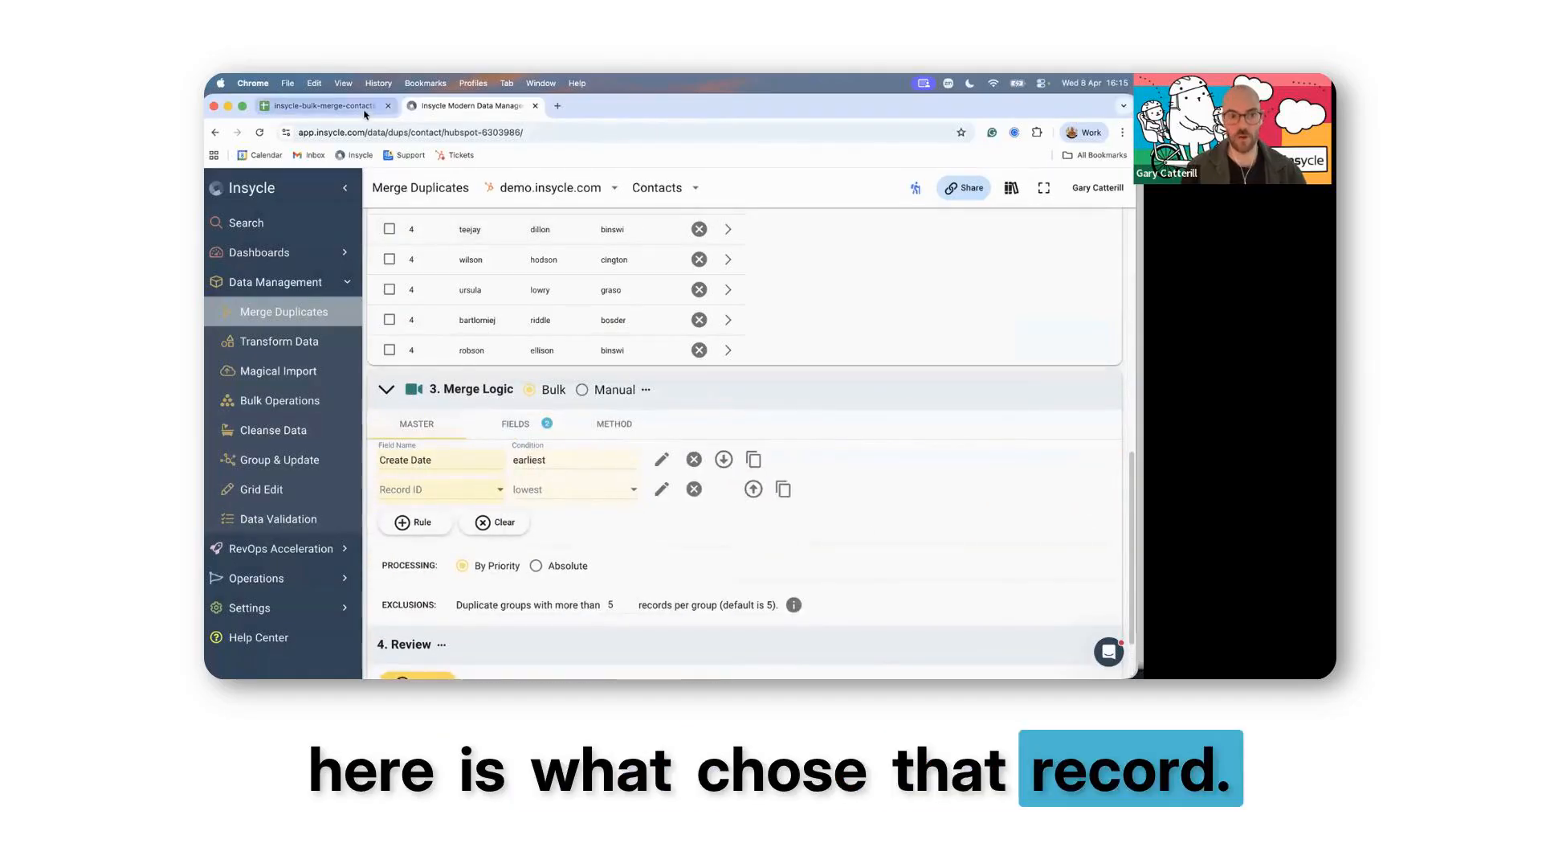
click(519, 423)
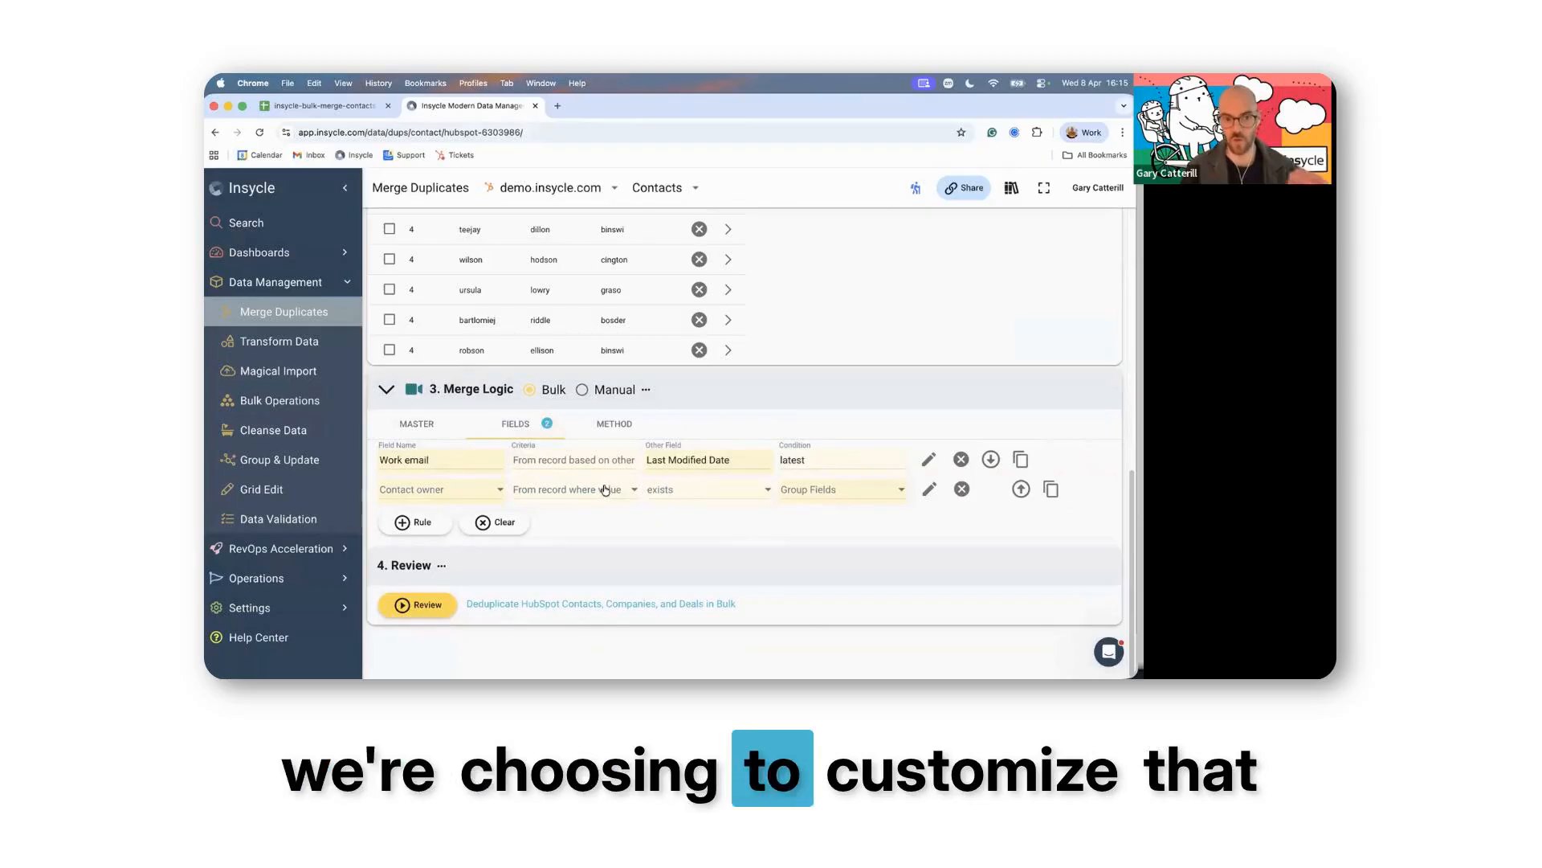
- Return to the preview spreadsheet and shade the first group's Master (After) row, row 6, light purple
click(322, 105)
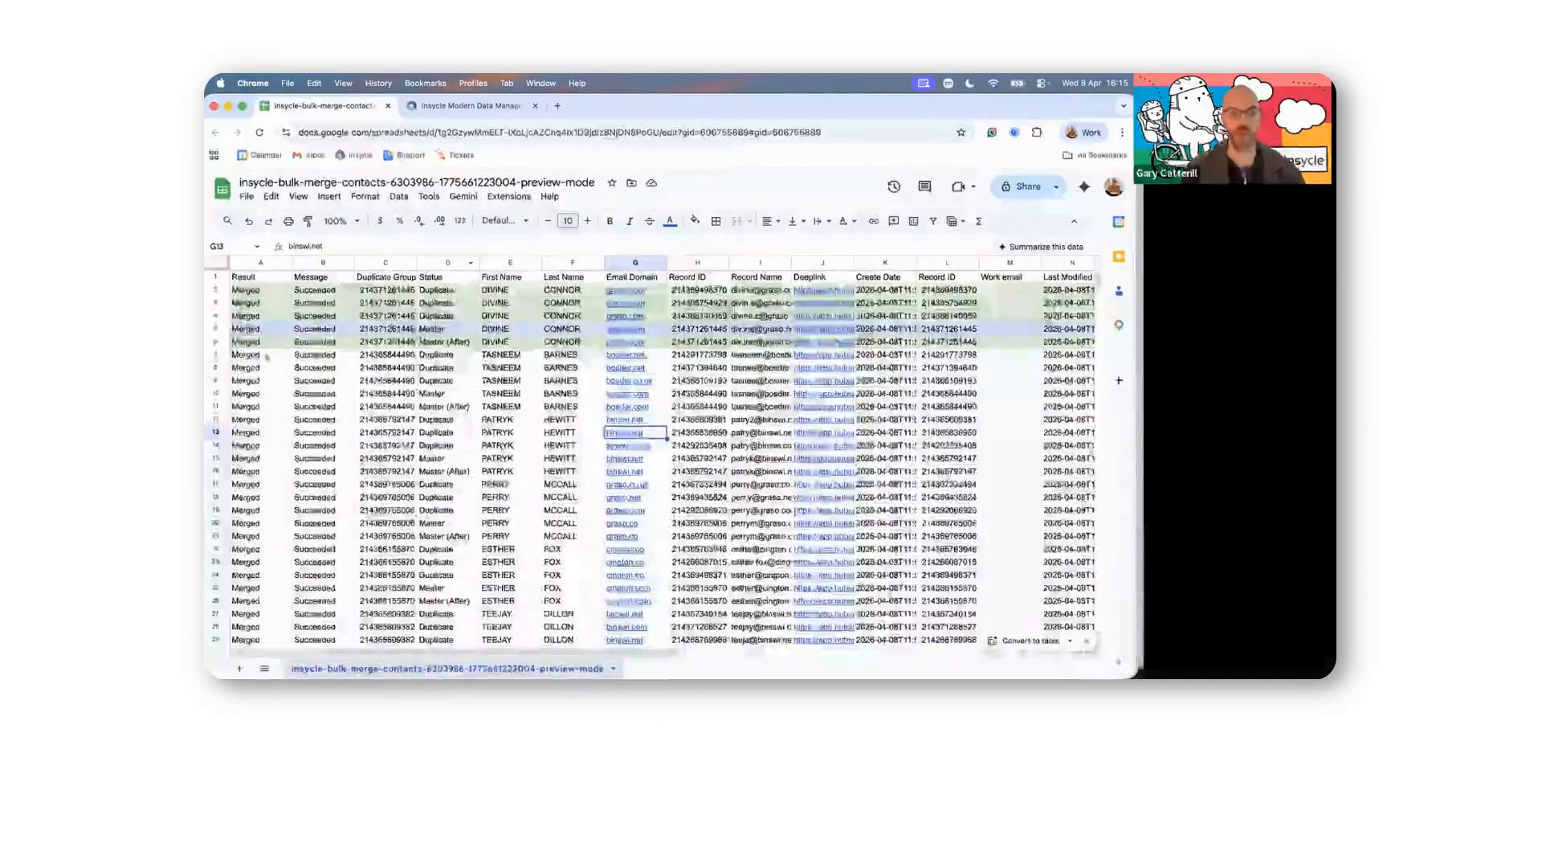
click(215, 341)
click(695, 221)
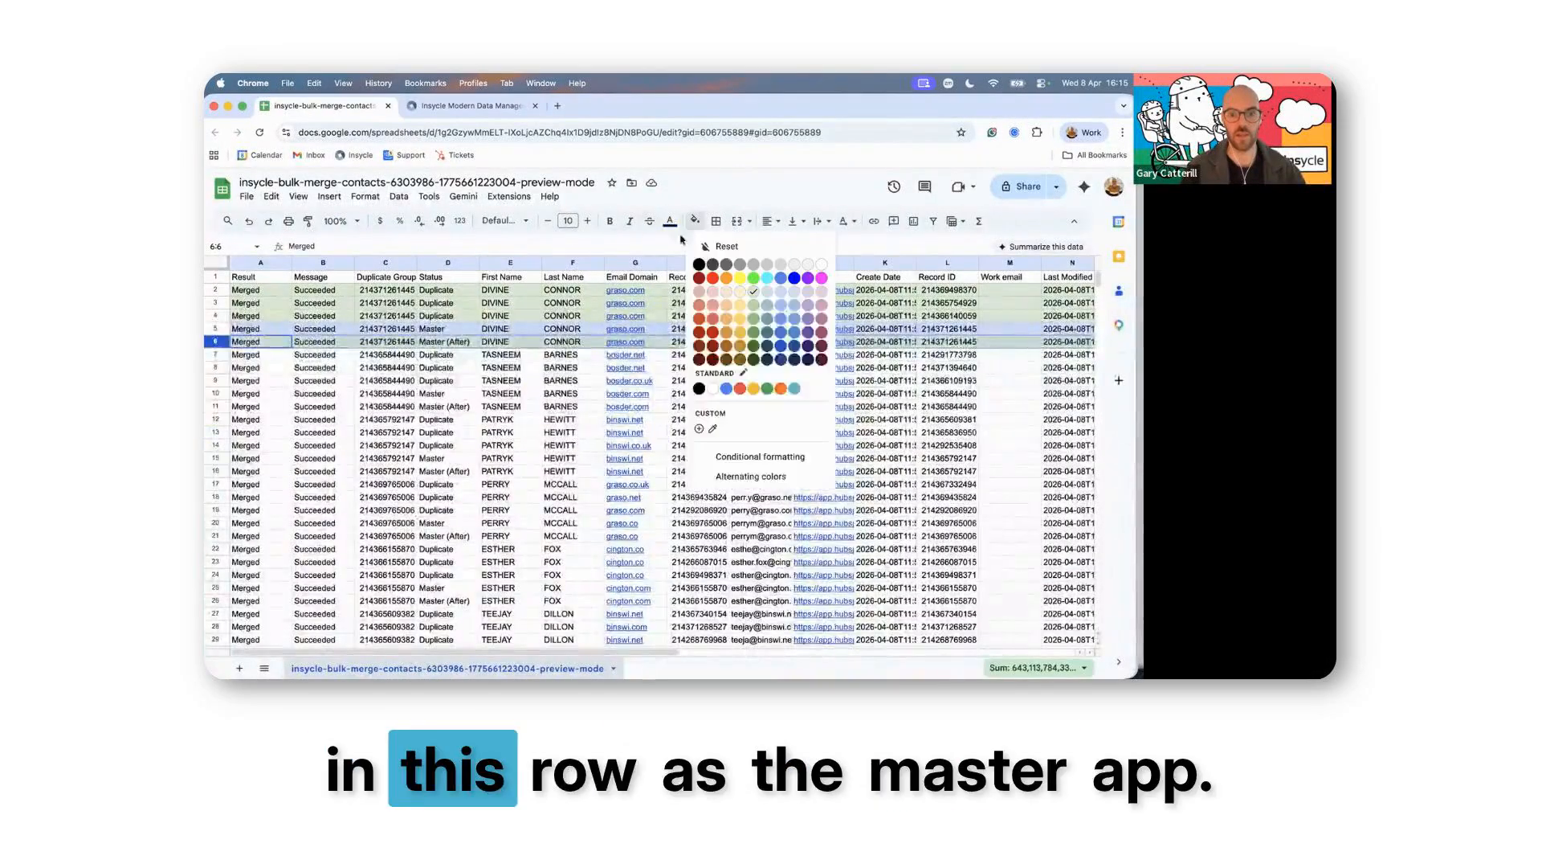
click(813, 297)
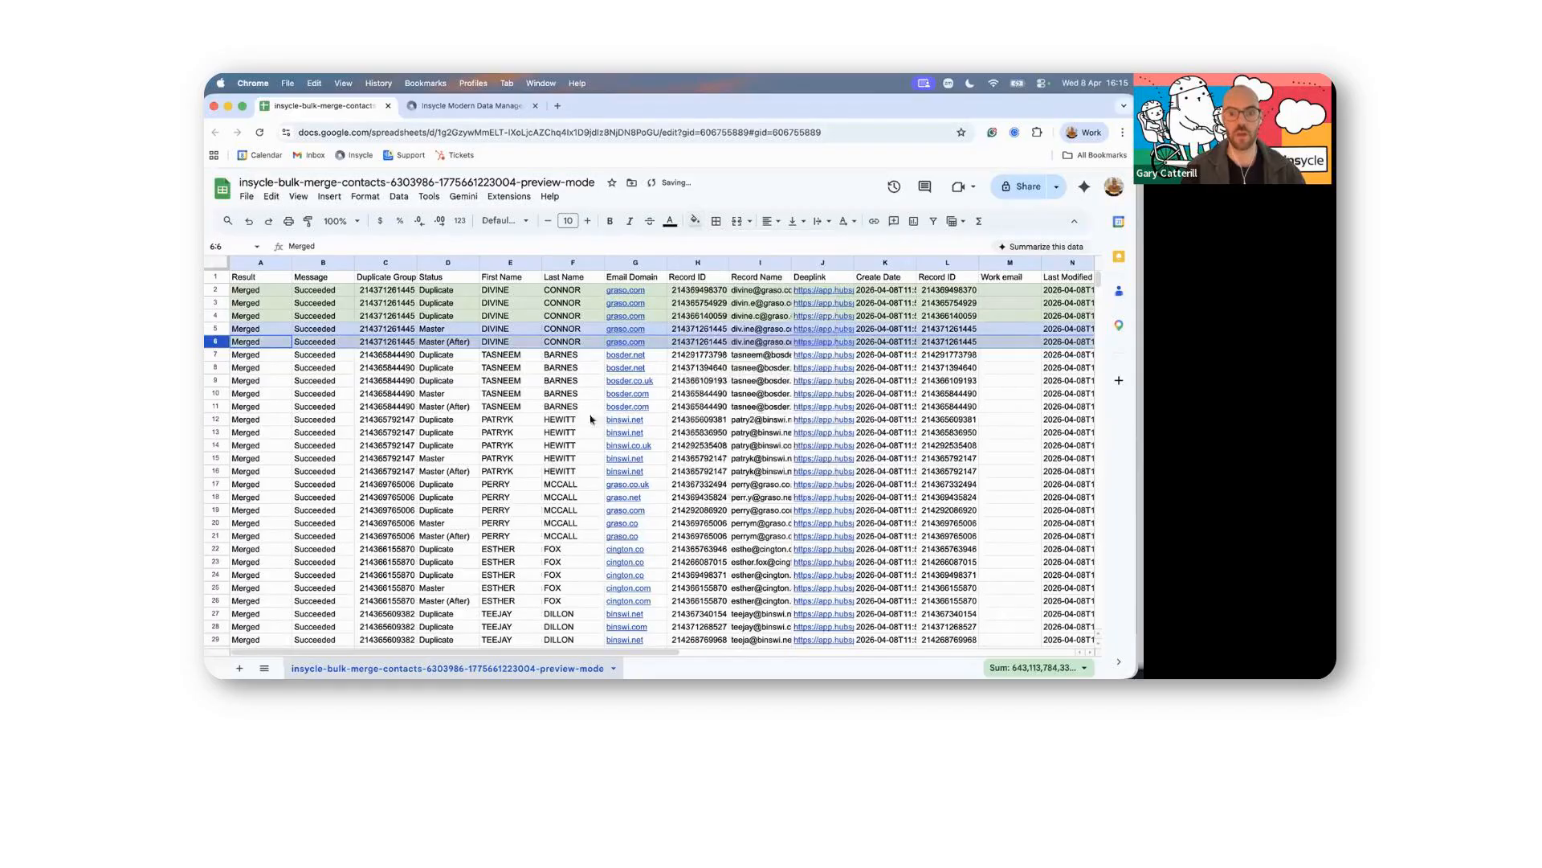
click(575, 418)
- Open the first group's master record in HubSpot from its Deeplink value
click(444, 330)
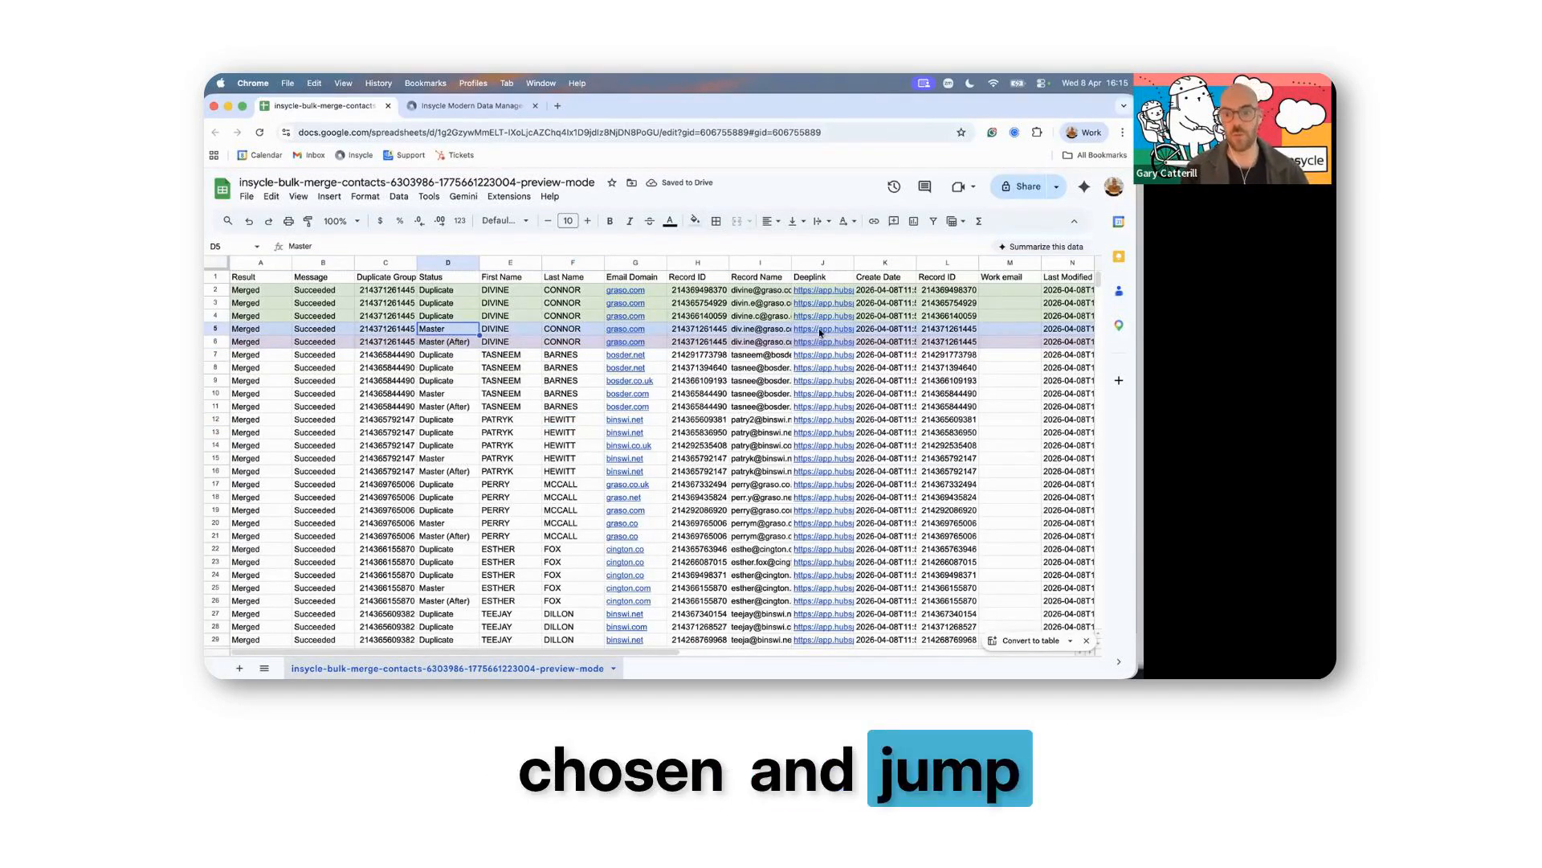
click(847, 351)
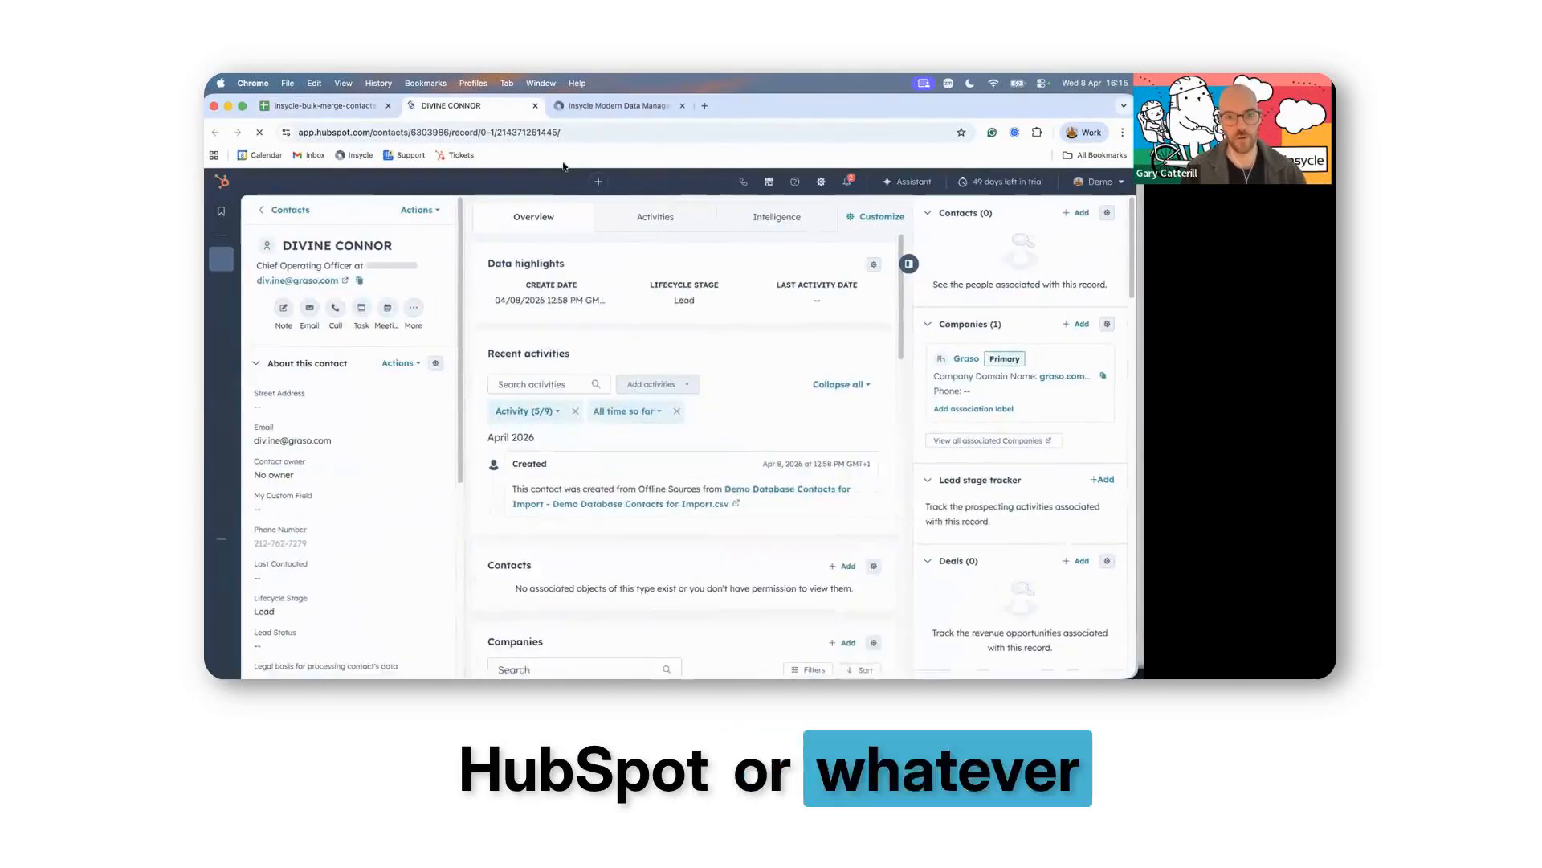
- Return to the preview spreadsheet, check the first group's Master (After) field values, and widen the Last Modified Date column to show full timestamps
click(362, 106)
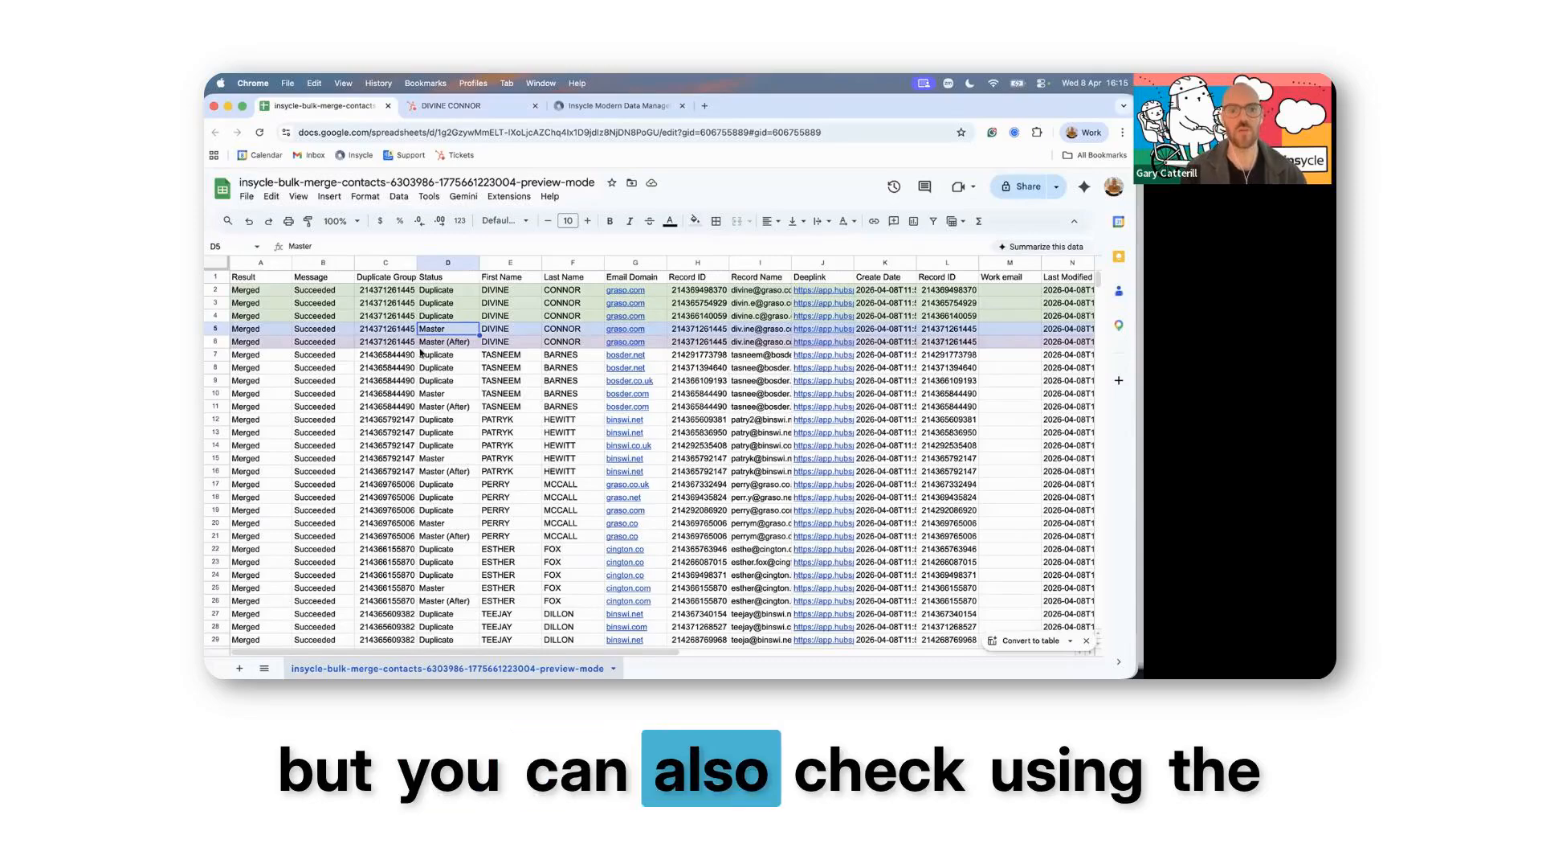
click(446, 341)
drag(631, 652, 857, 647)
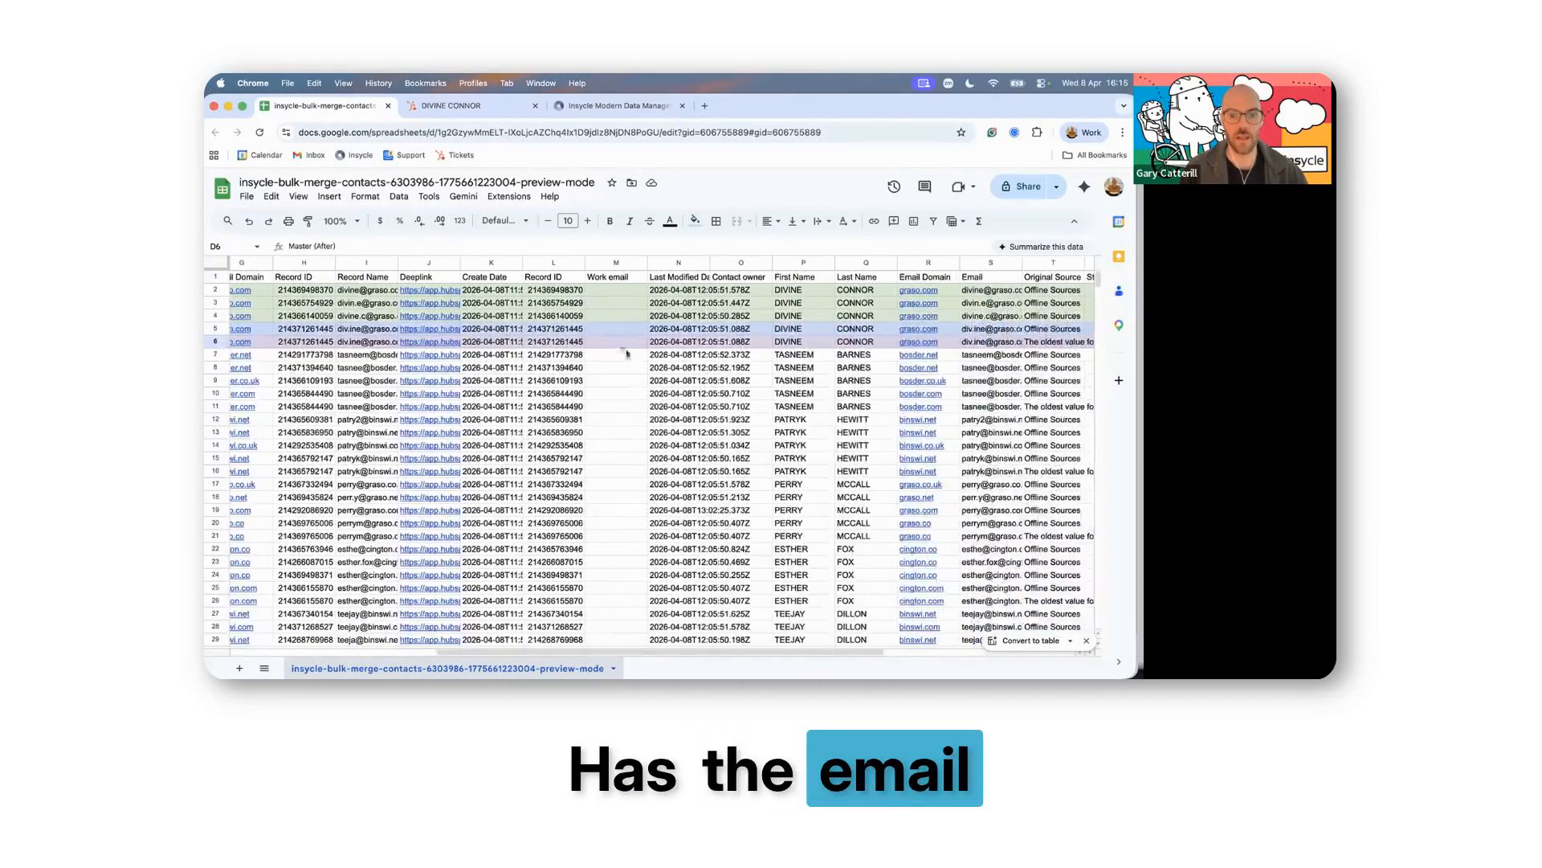
drag(763, 656, 880, 647)
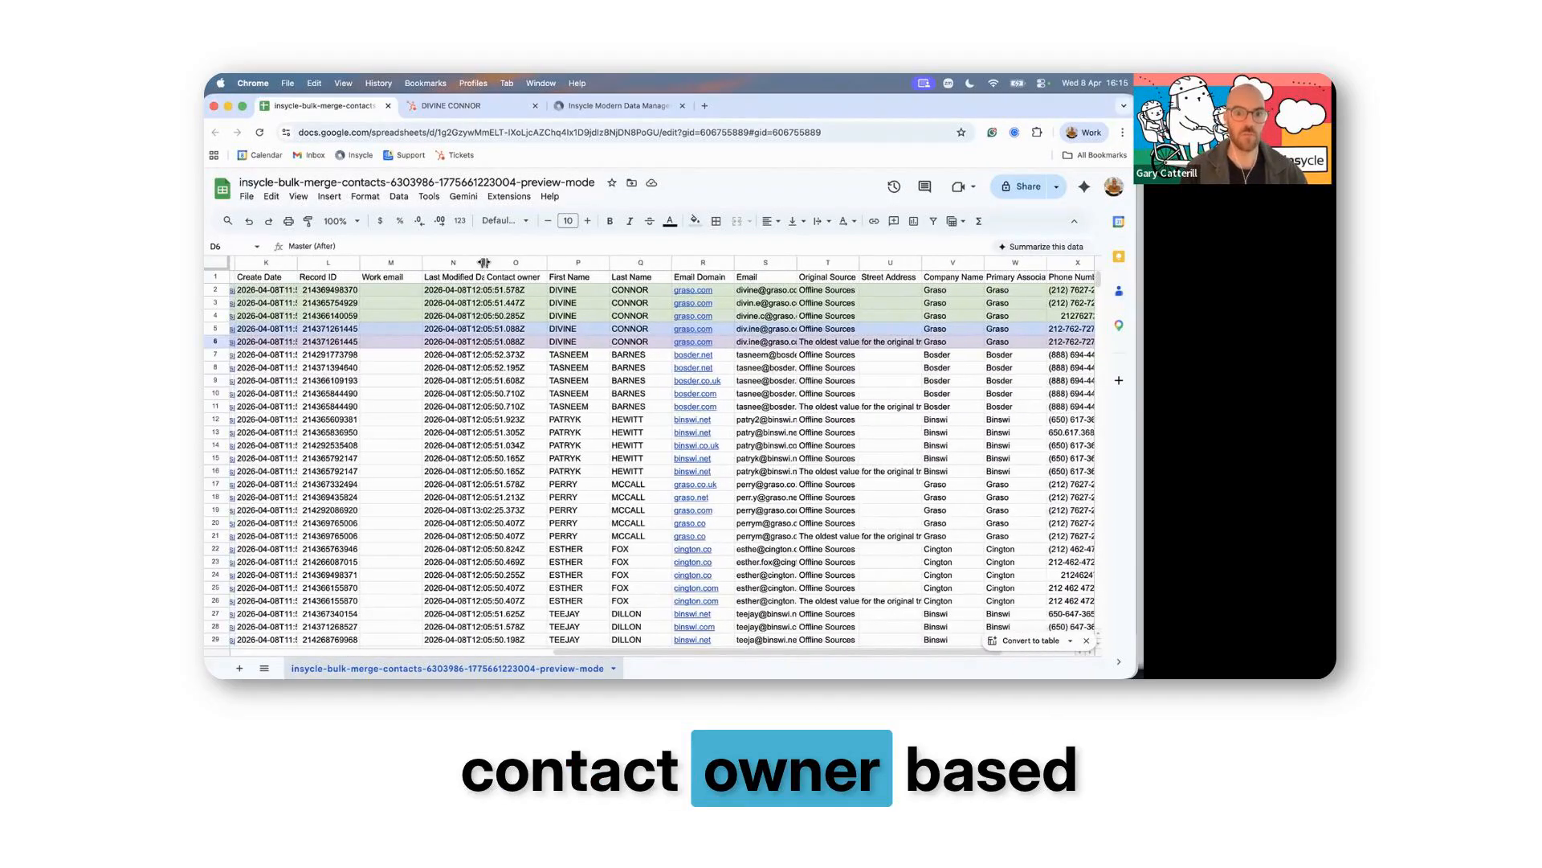
drag(483, 263, 526, 263)
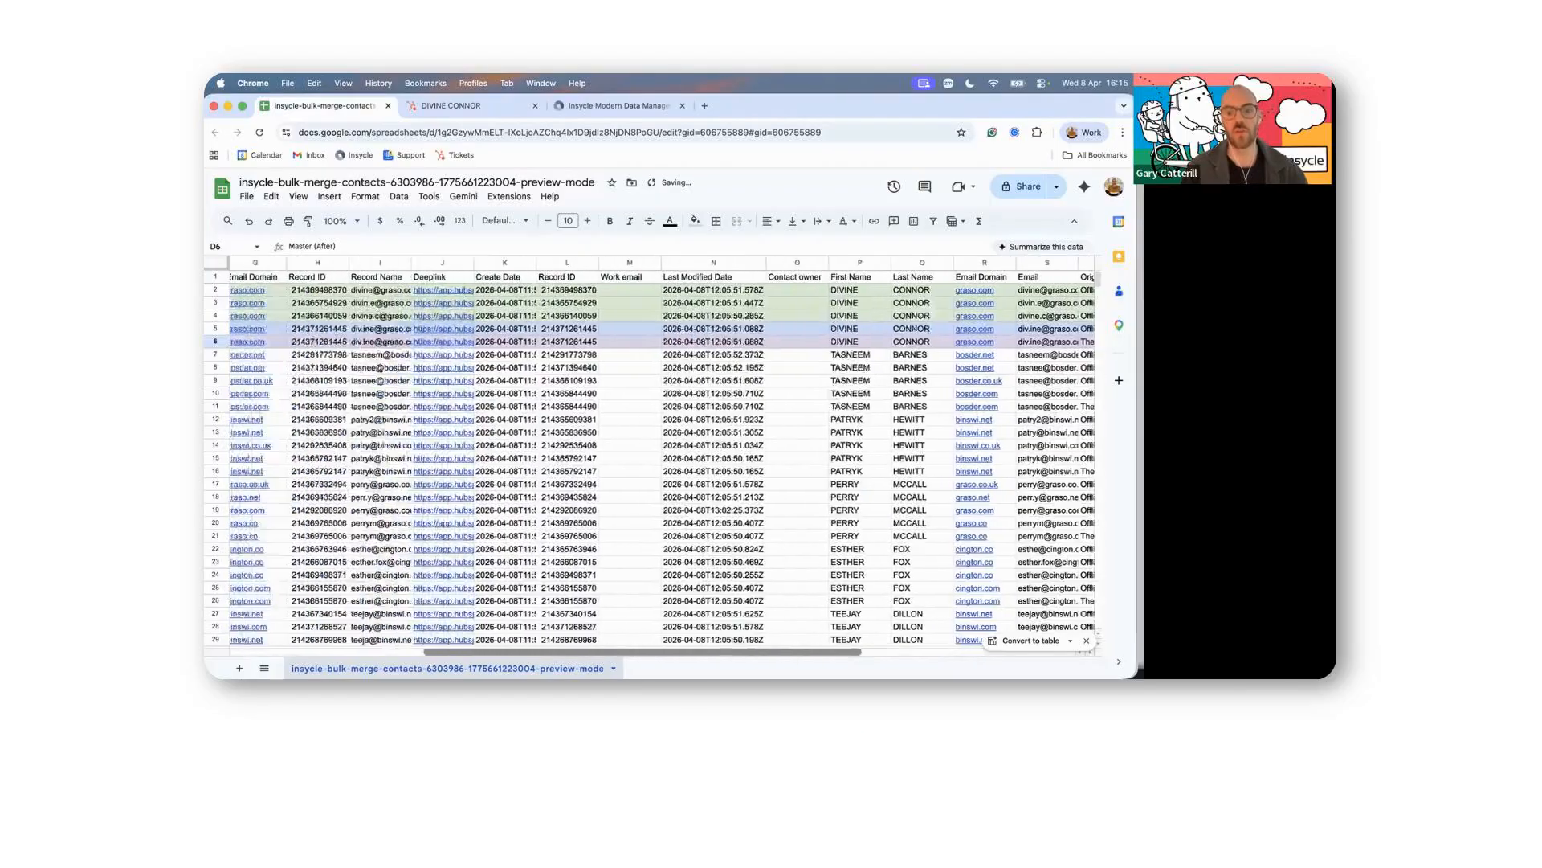
scroll(662, 458, left, 5)
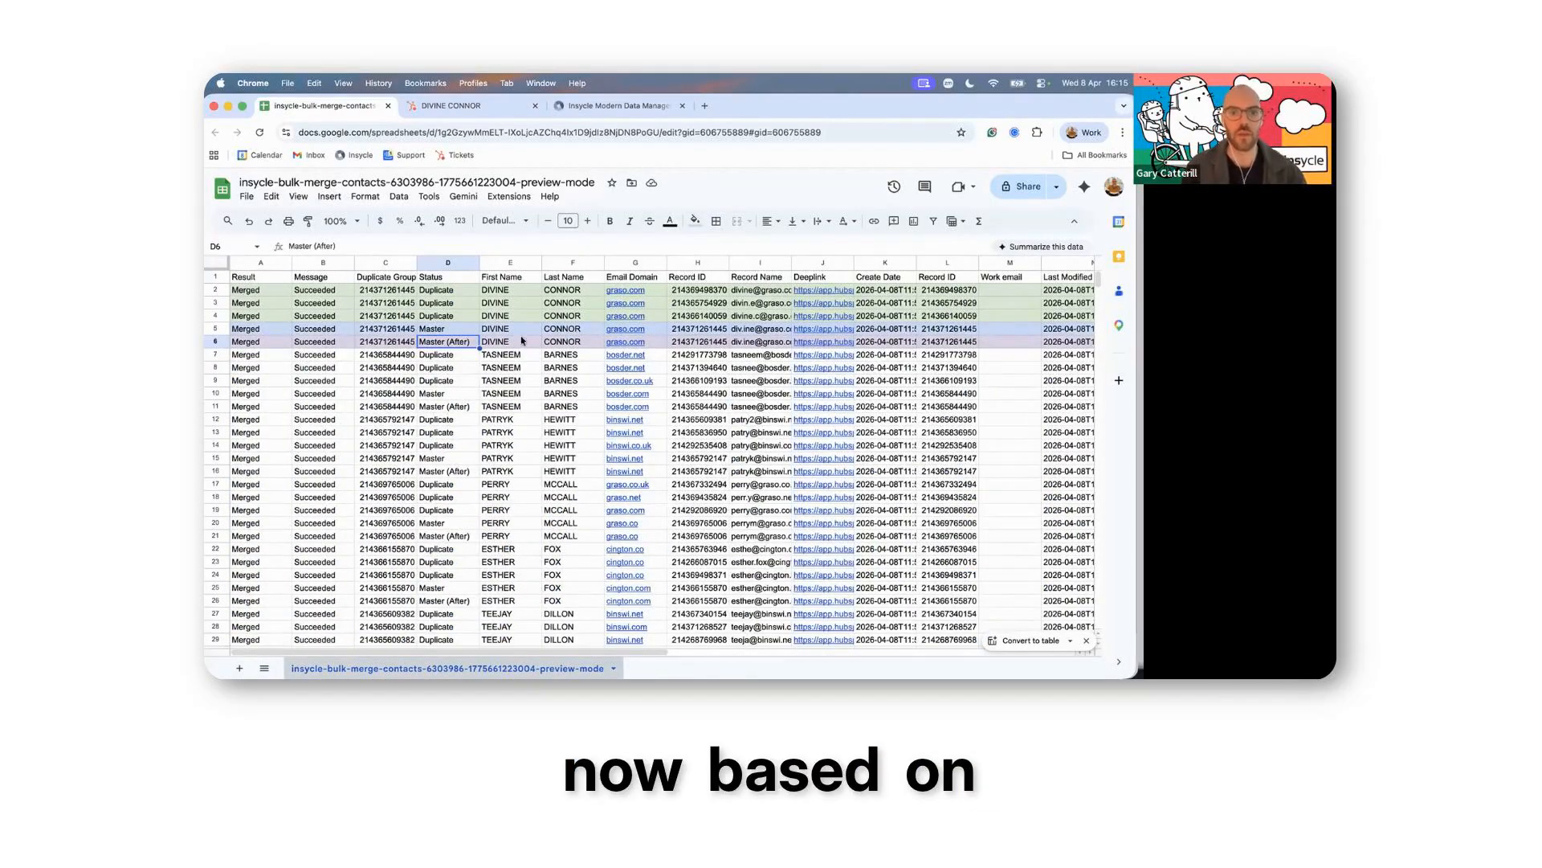
- Compare the field rules in Insycle with the preview spreadsheet and examine the second group's Master row, cells D10:H10
click(575, 112)
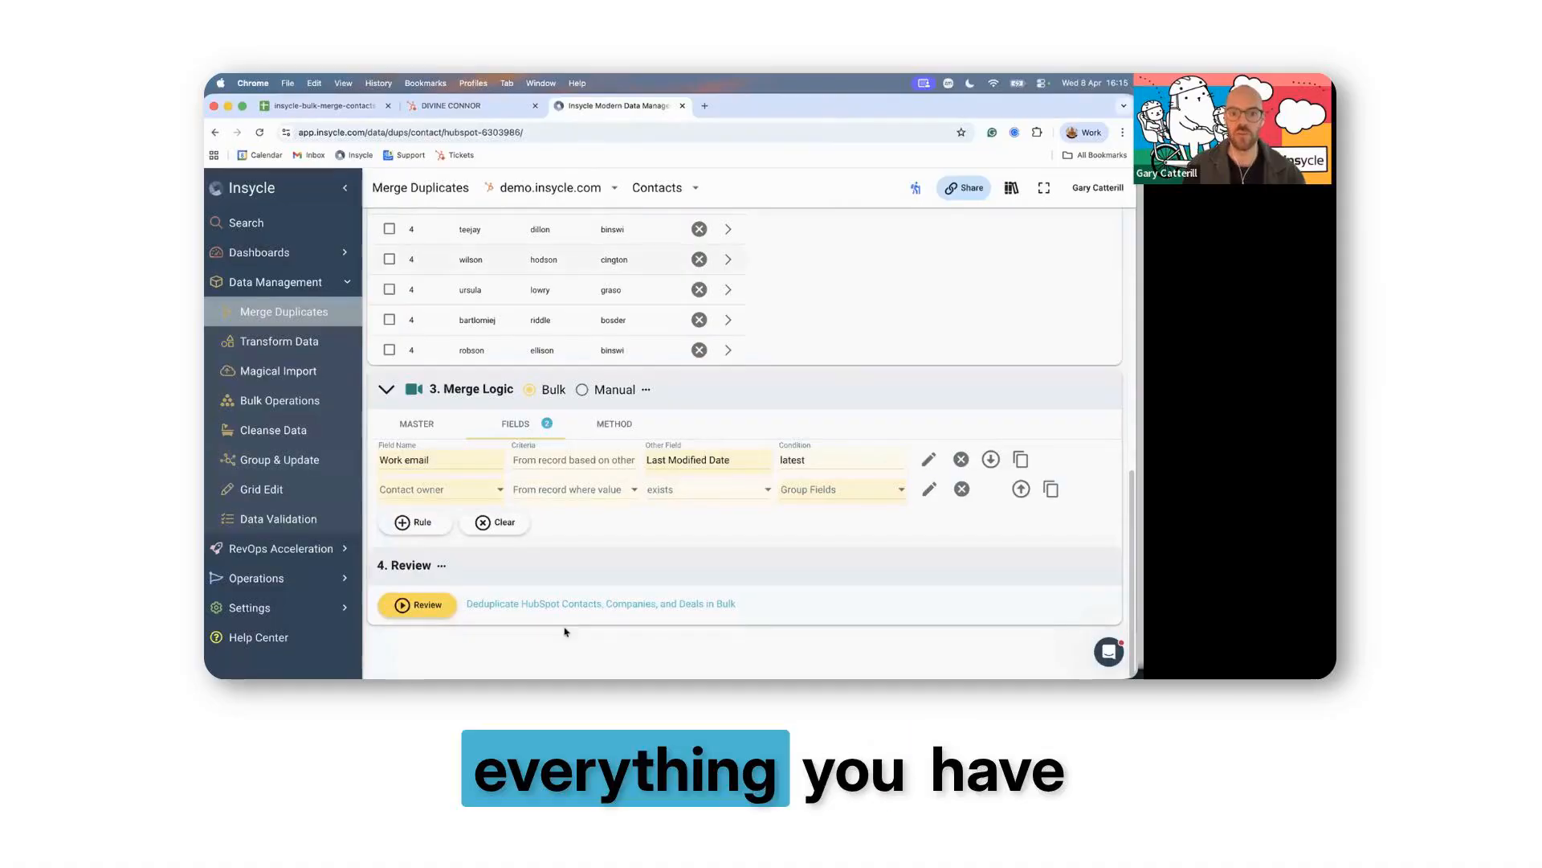
click(298, 104)
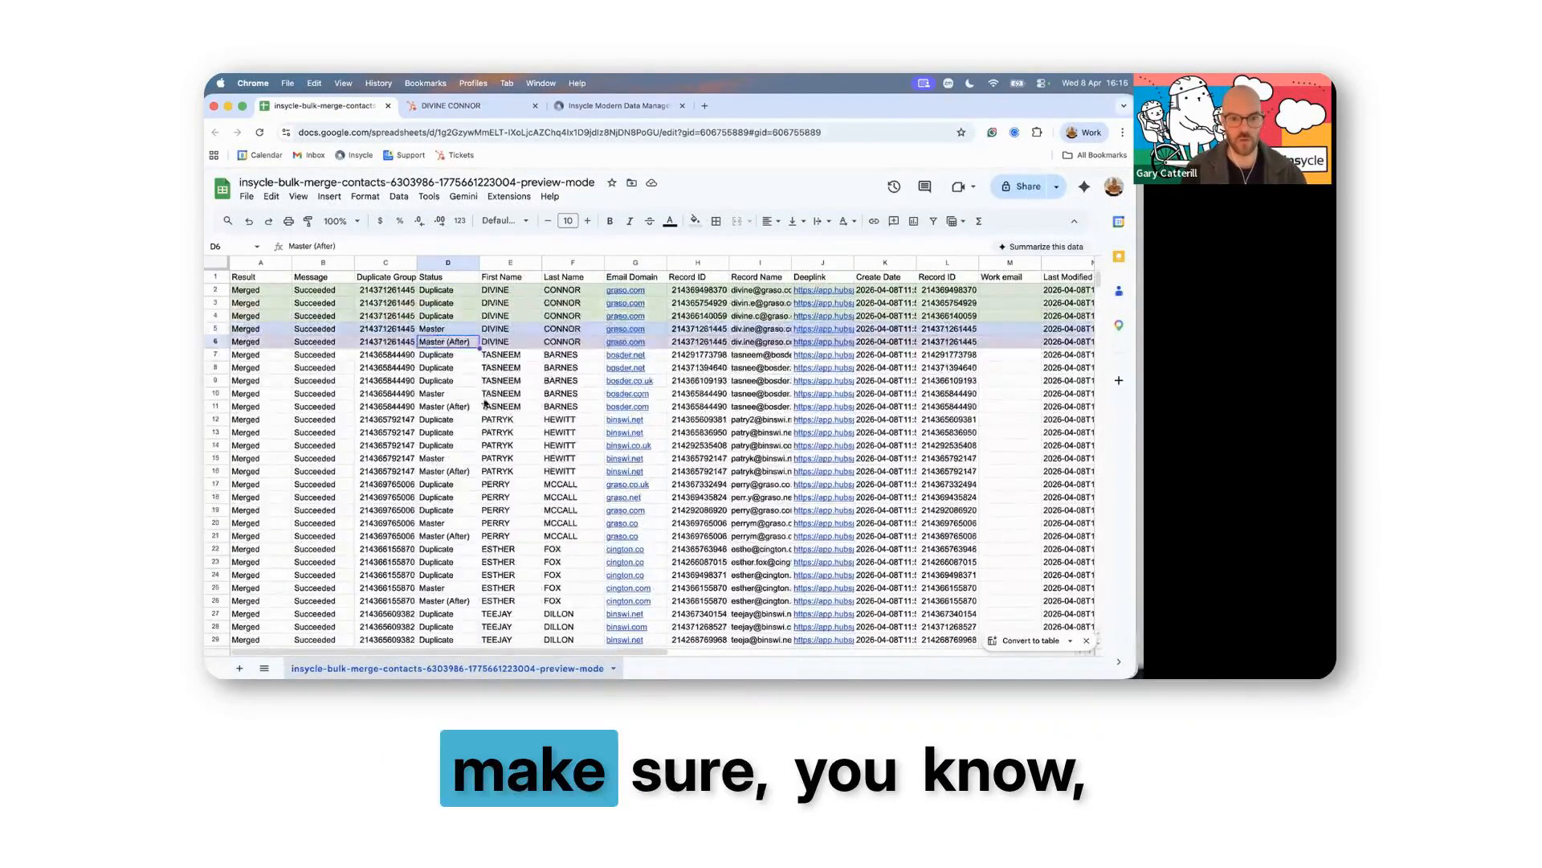
drag(474, 392, 692, 396)
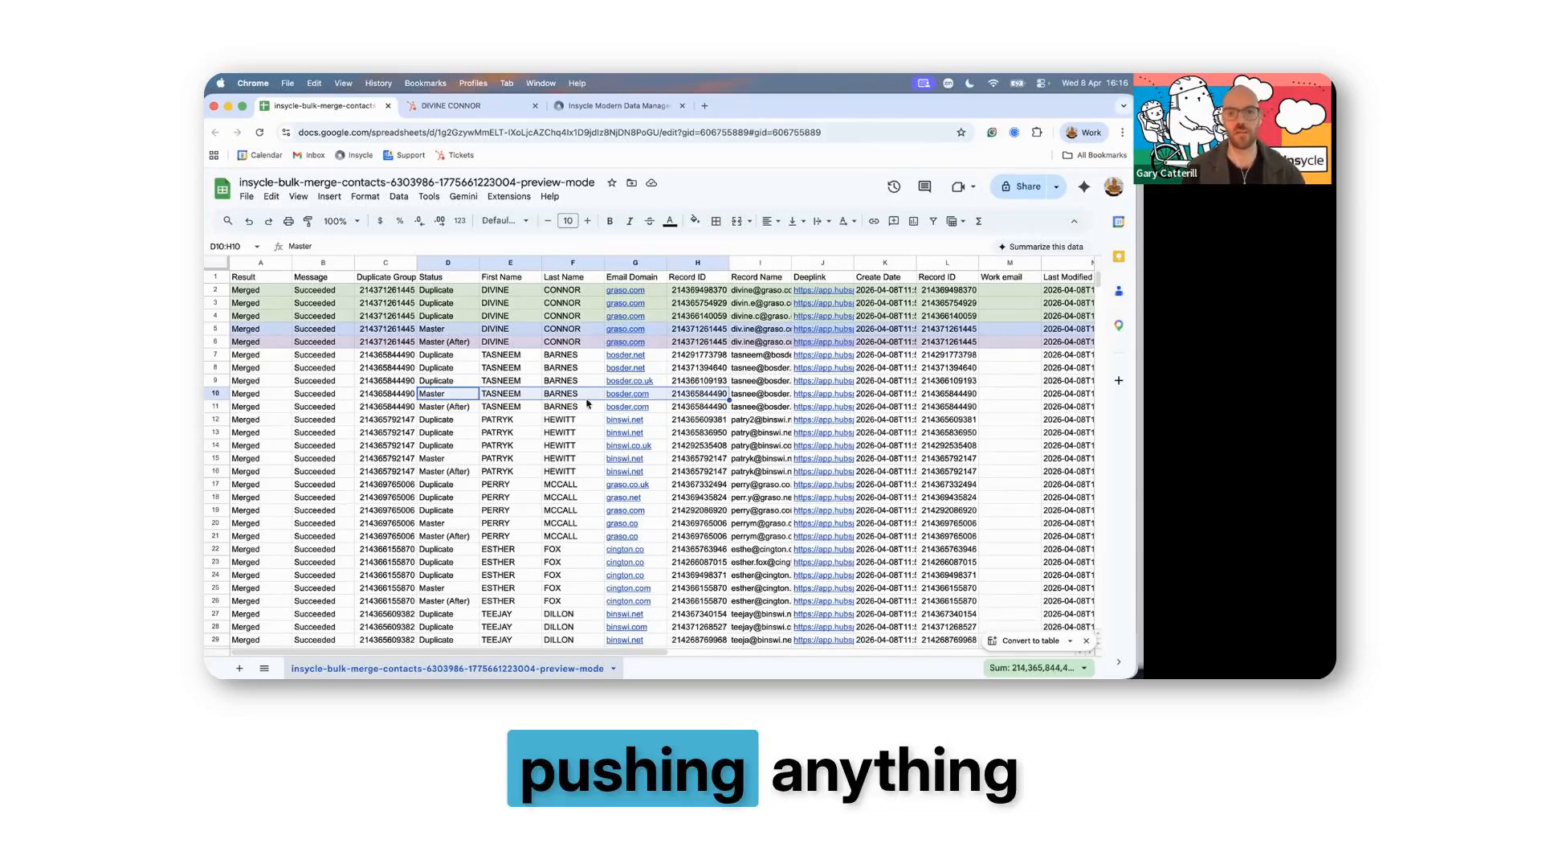
- Switch back to Insycle, open the merge review, and choose Update mode so that data in HubSpot is updated
click(572, 107)
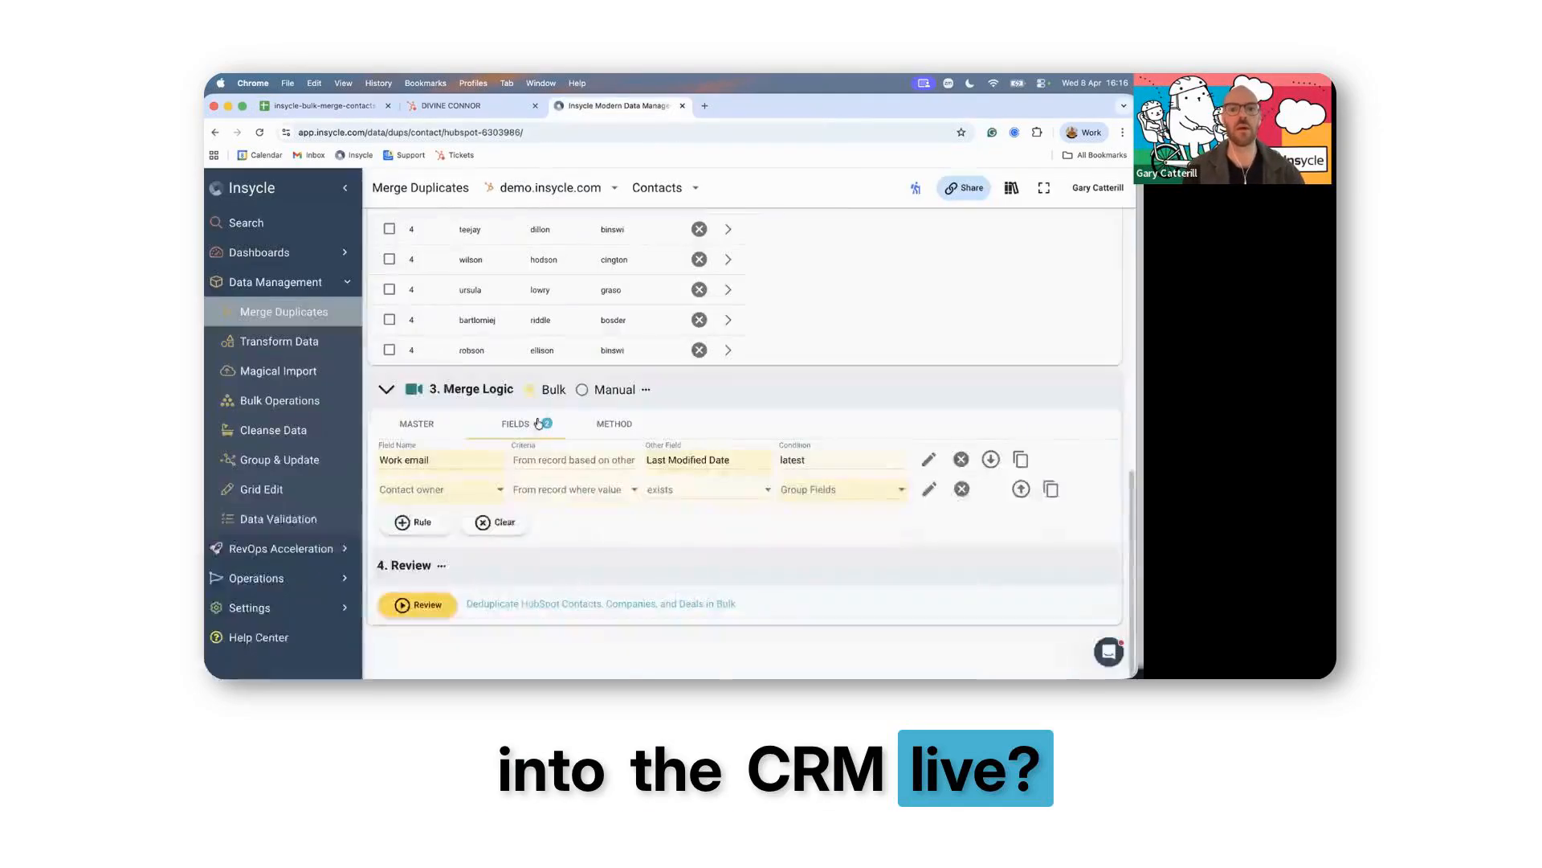
click(445, 615)
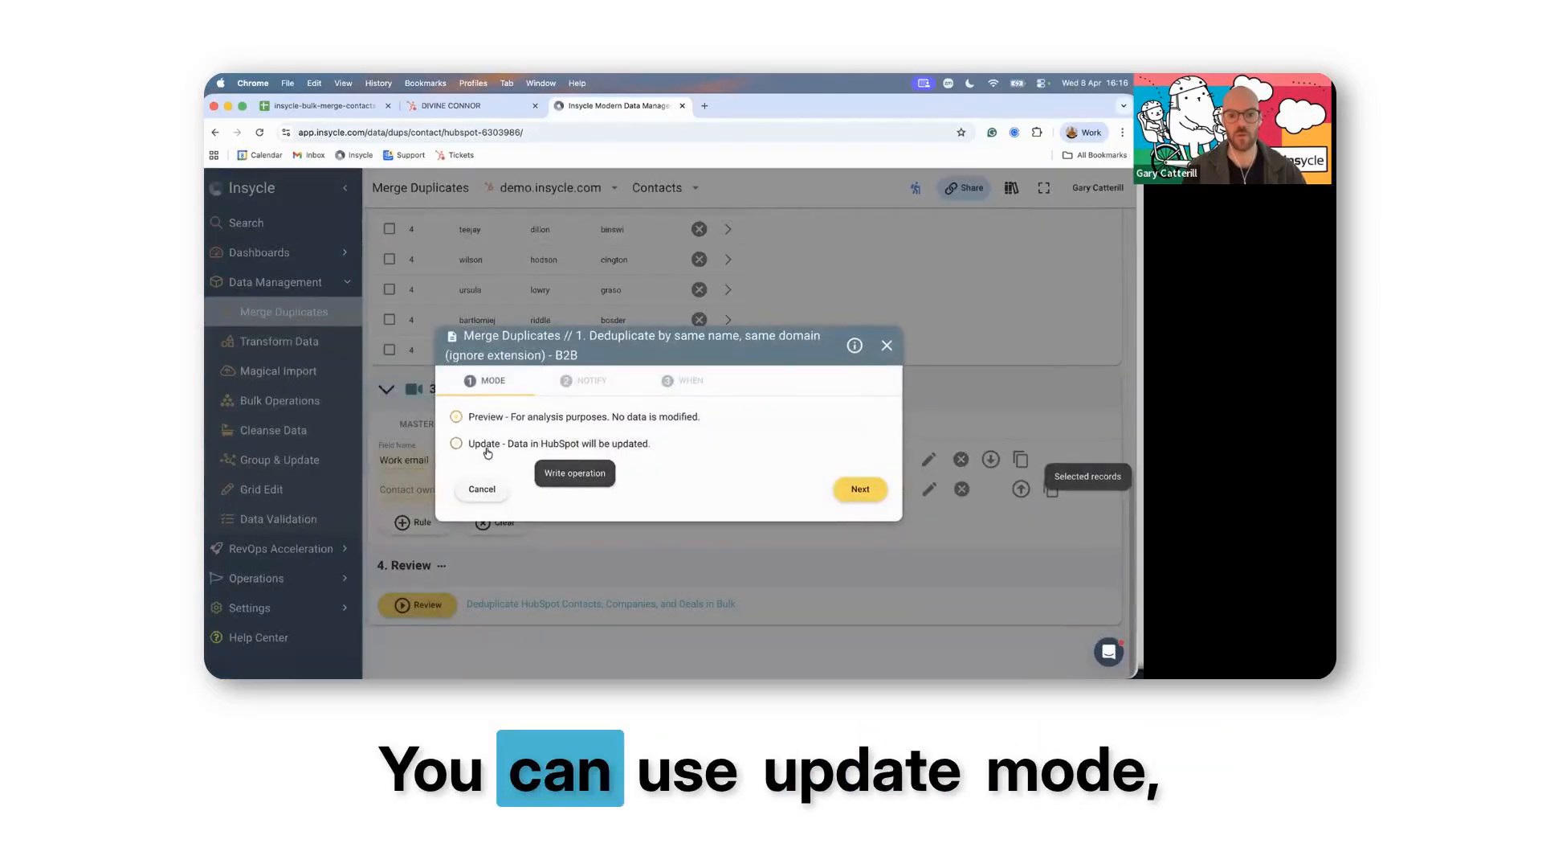
click(488, 452)
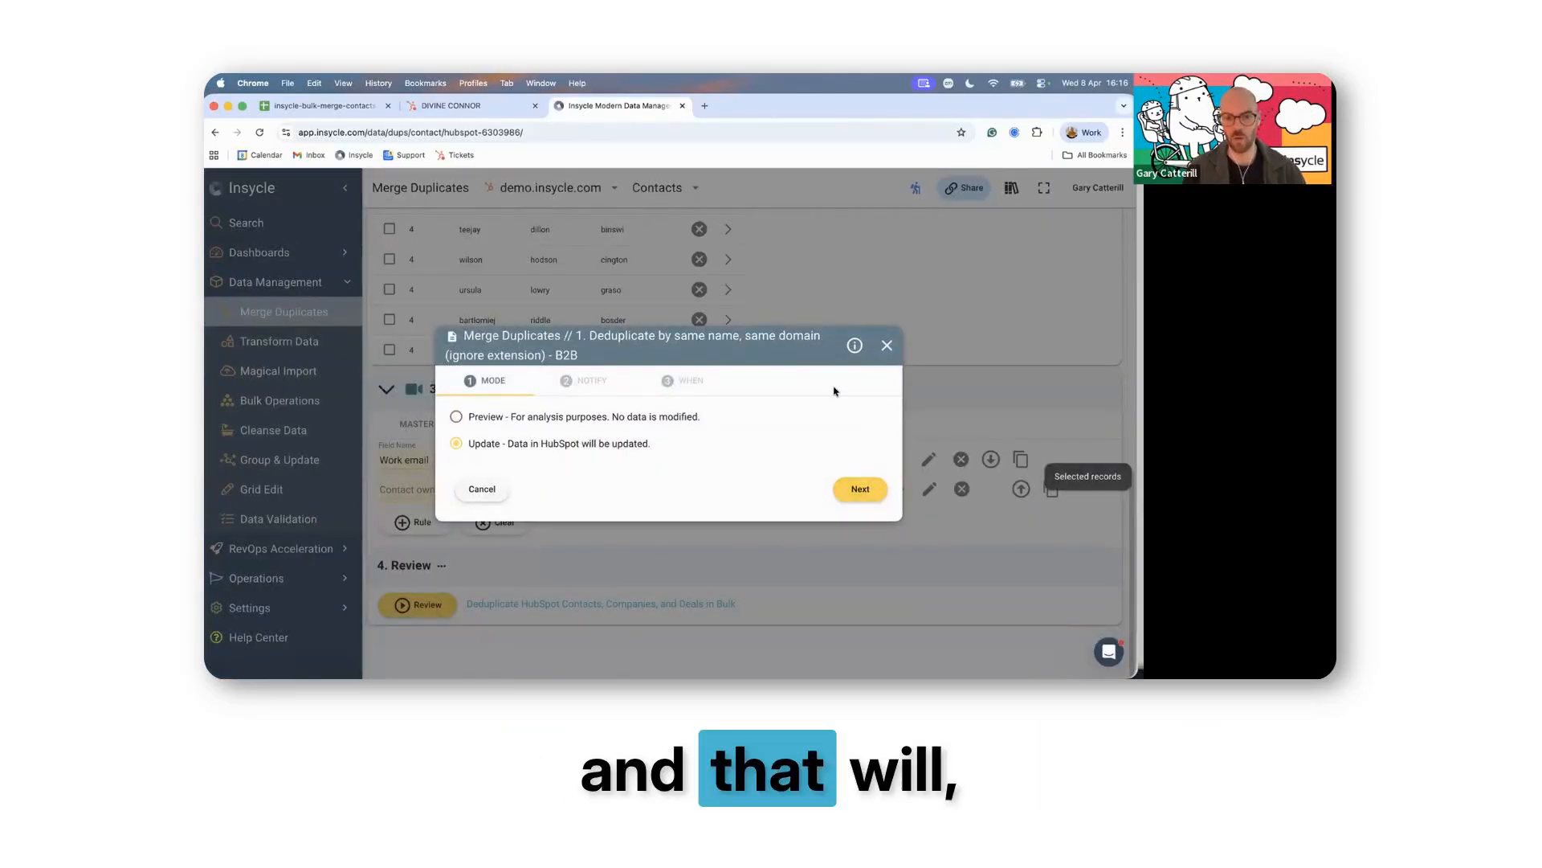